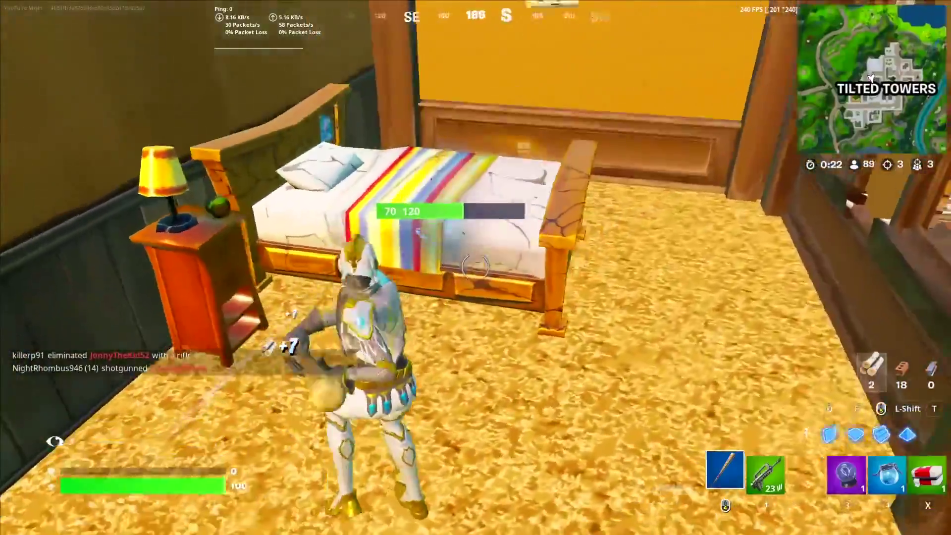
click(475, 268)
click(475, 267)
click(476, 267)
click(476, 267)
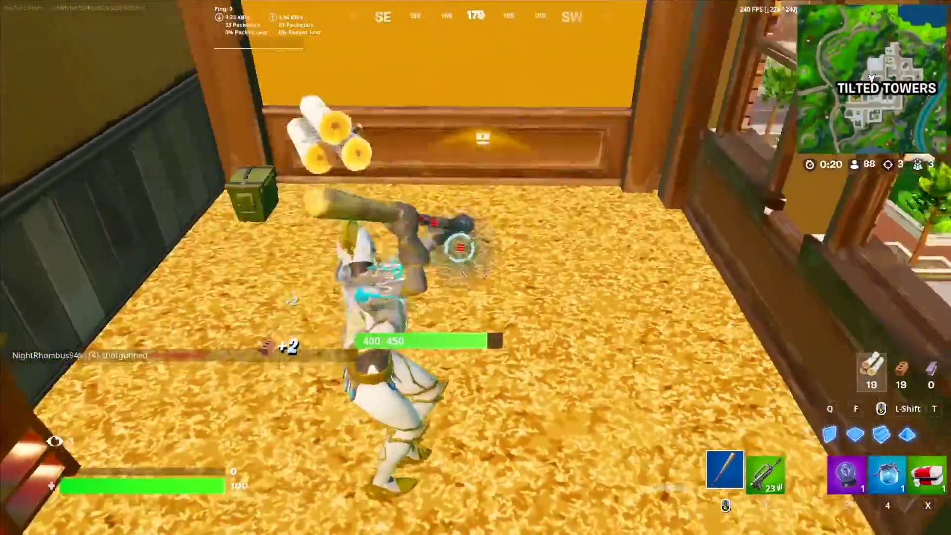
click(476, 267)
click(476, 267)
click(475, 268)
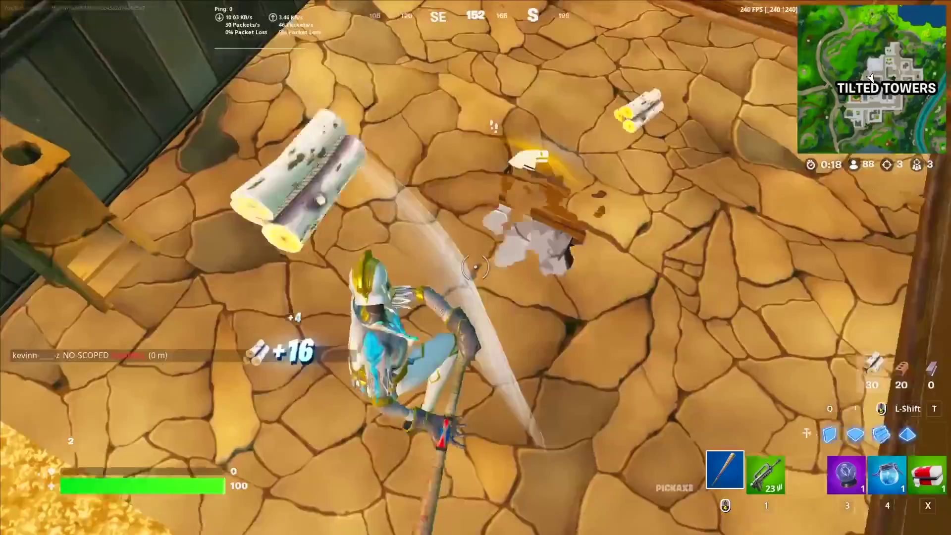
click(476, 267)
click(476, 268)
click(476, 268)
key(e)
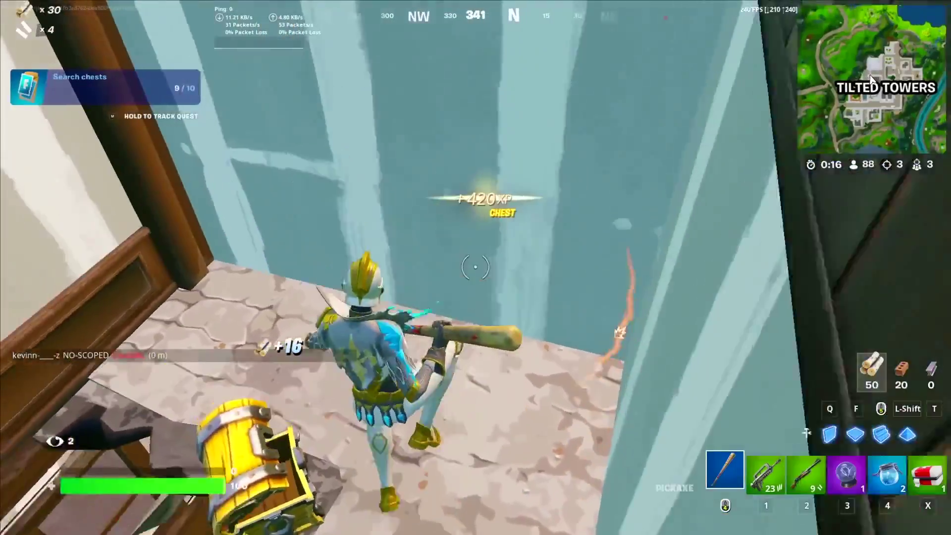
key(4)
click(476, 268)
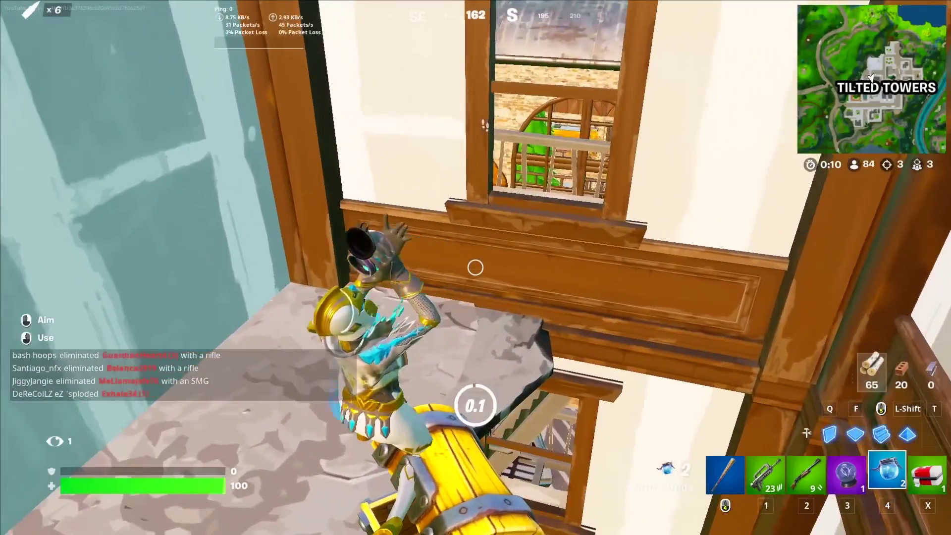
click(476, 268)
key(Tab)
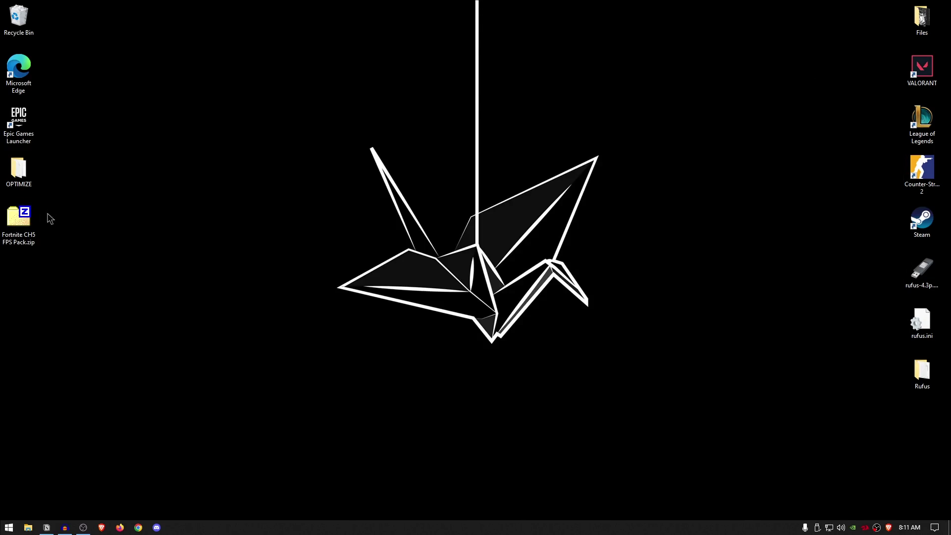
- Extract Fortnite CH5 FPS Pack.zip into its own folder on the desktop with 7-Zip and open the inner Fortnite CH5 FPS Pack folder
right_click(17, 227)
mouse_move(109, 241)
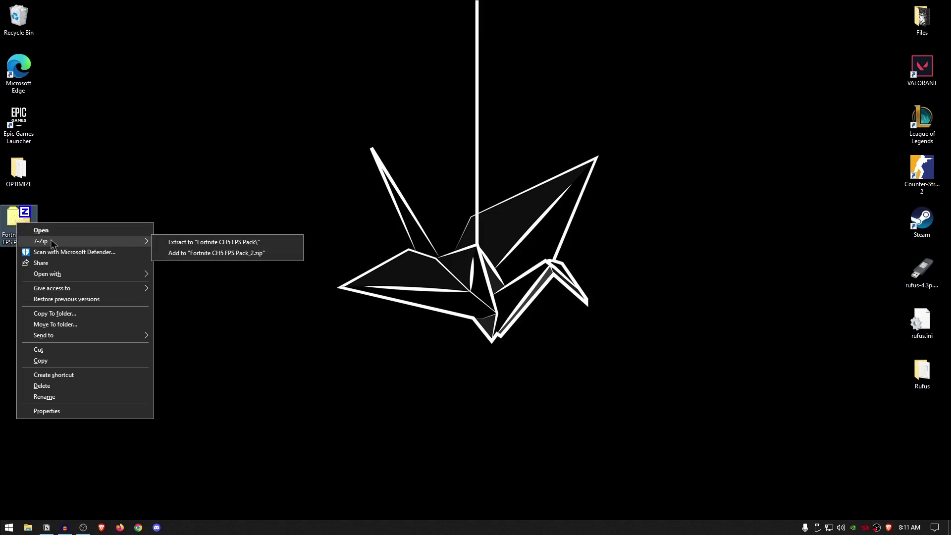
click(179, 242)
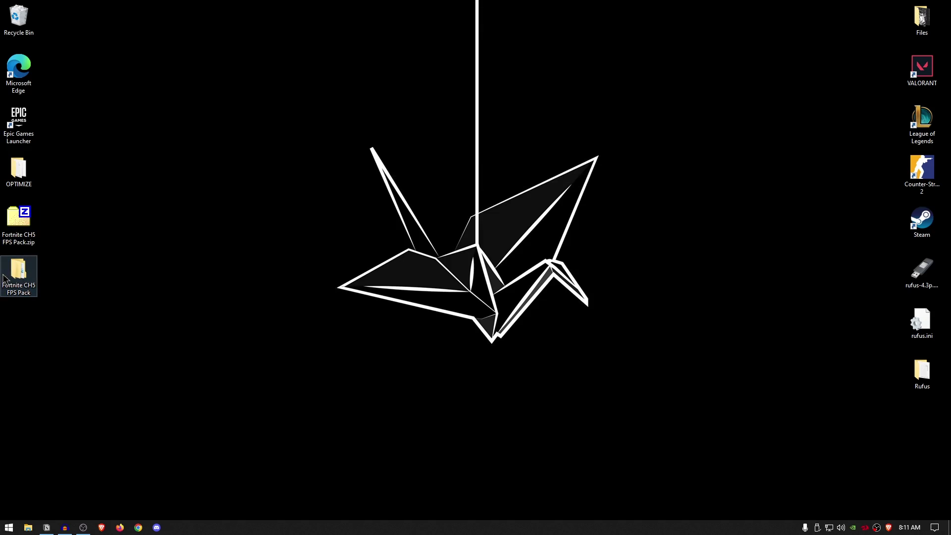
double_click(4, 279)
double_click(290, 130)
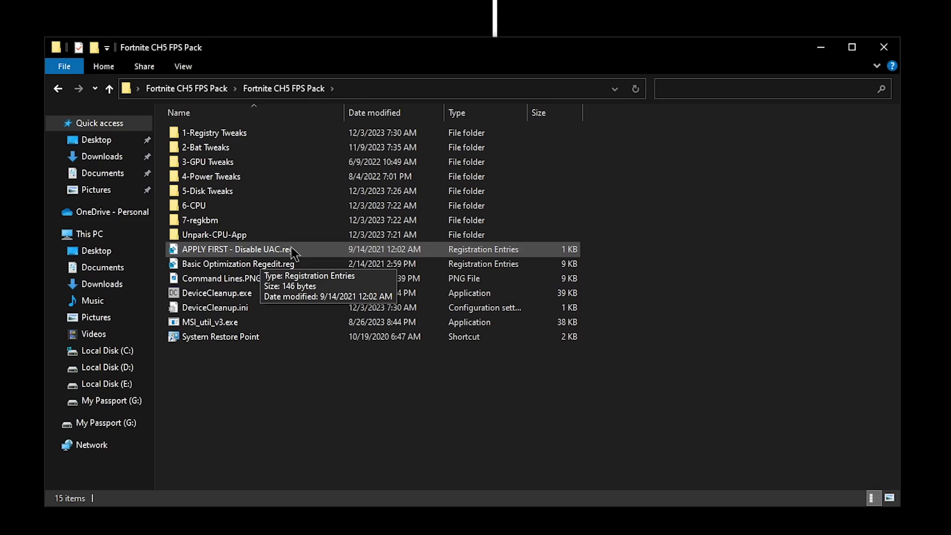
- Merge APPLY FIRST - Disable UAC.reg from the FPS pack folder into the Windows registry
double_click(331, 215)
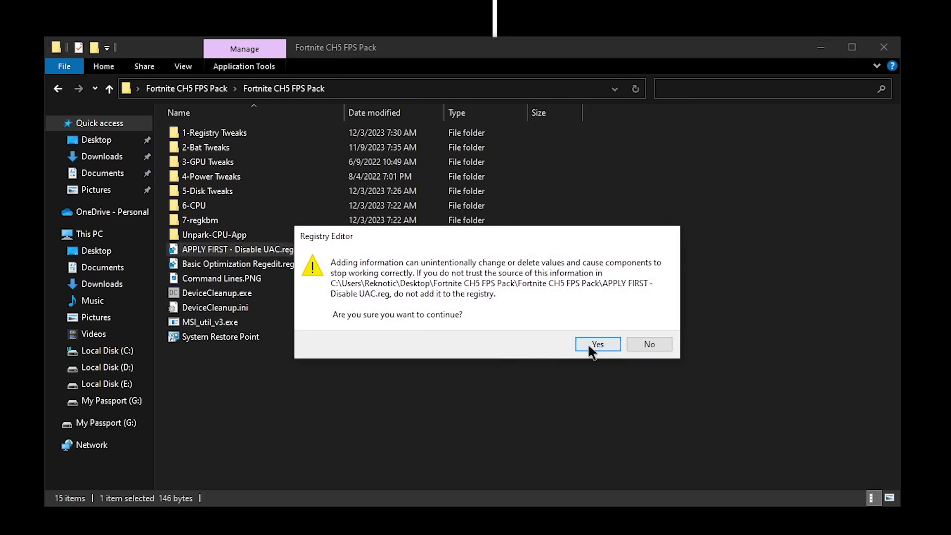
click(590, 345)
click(646, 325)
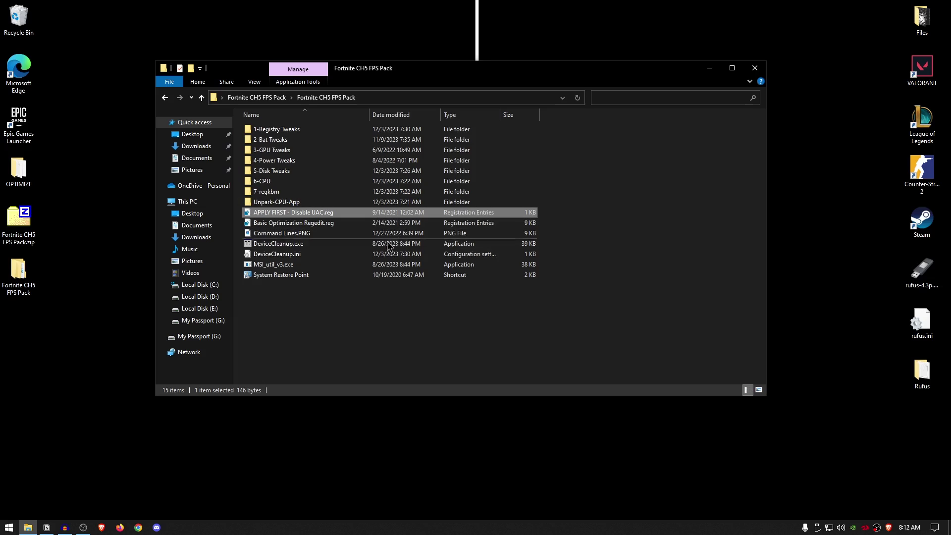
click(9, 526)
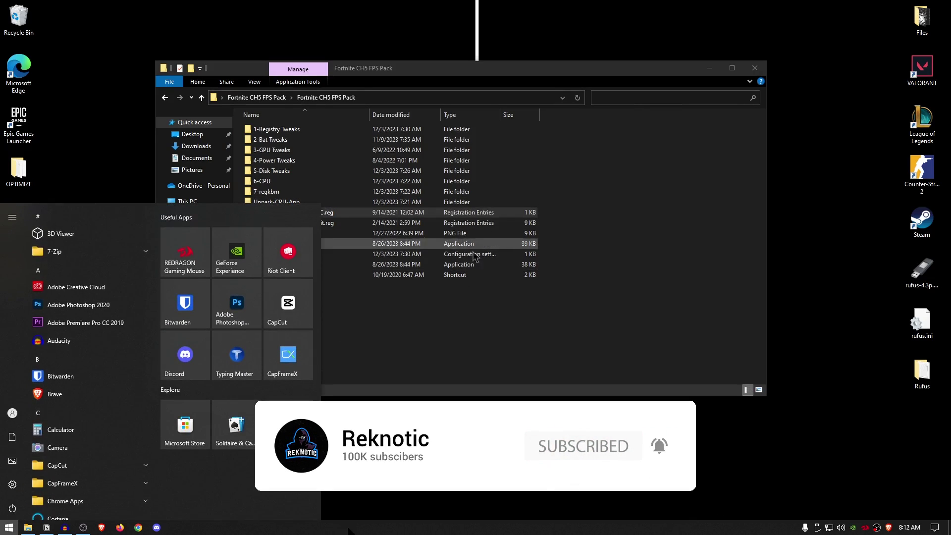
click(523, 334)
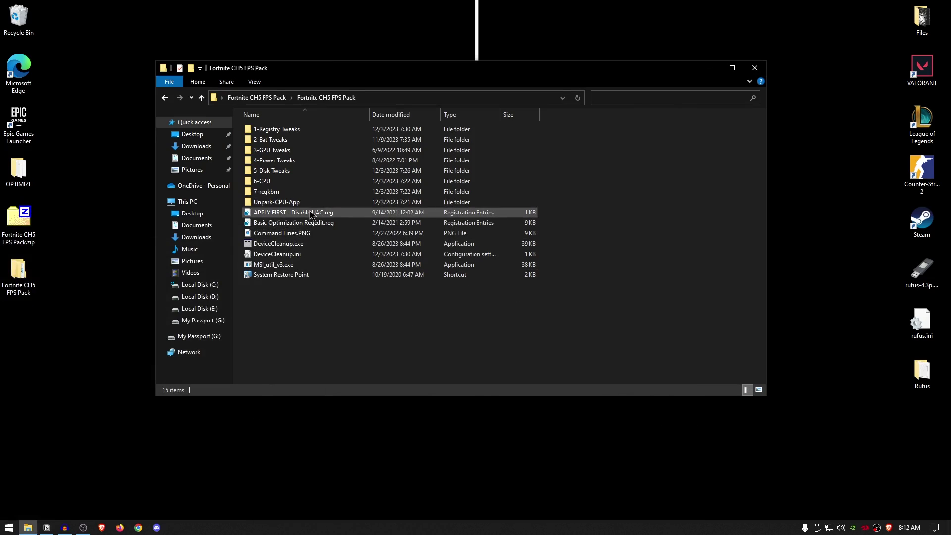
- Launch the pack's System Restore Point shortcut and make sure system protection is turned on for Local Disk (C:)
double_click(281, 275)
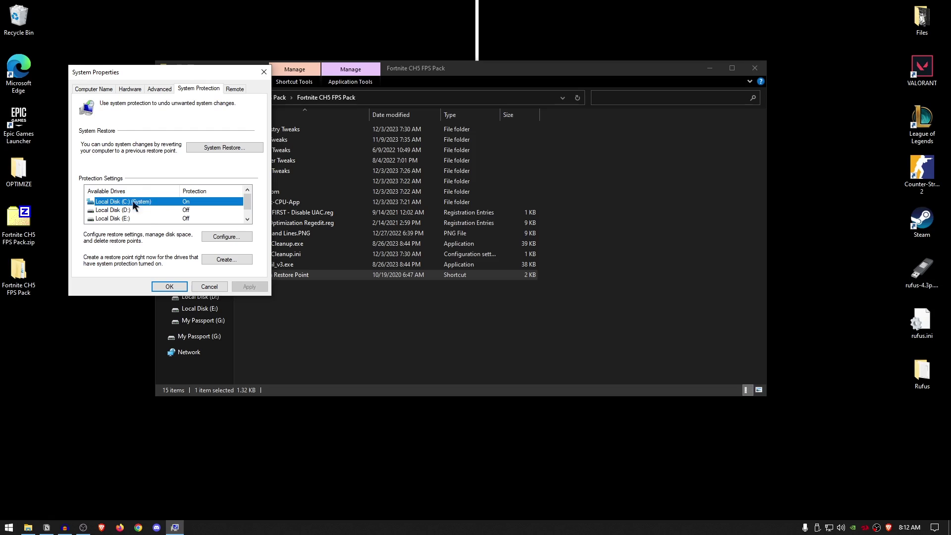
click(231, 238)
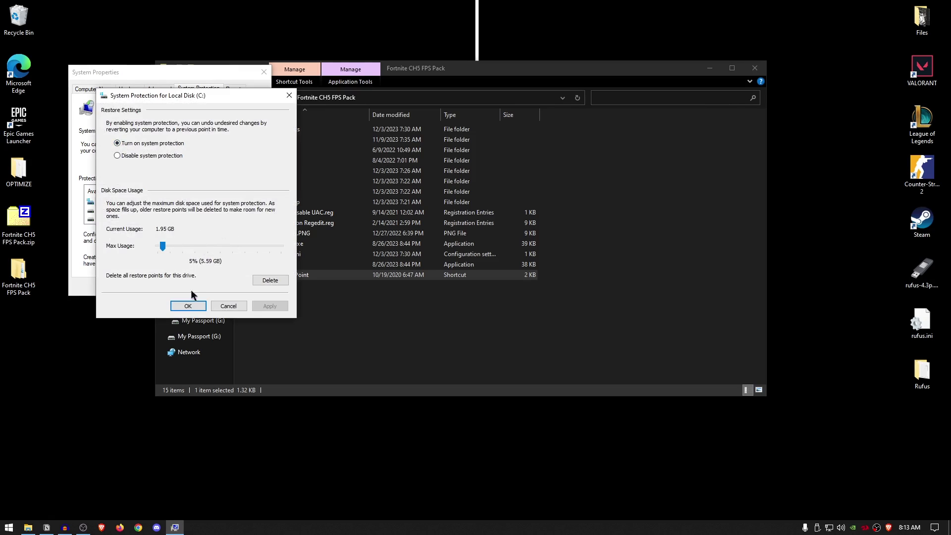
click(190, 304)
- Create a system restore point with the description "restore" and close System Properties
click(230, 261)
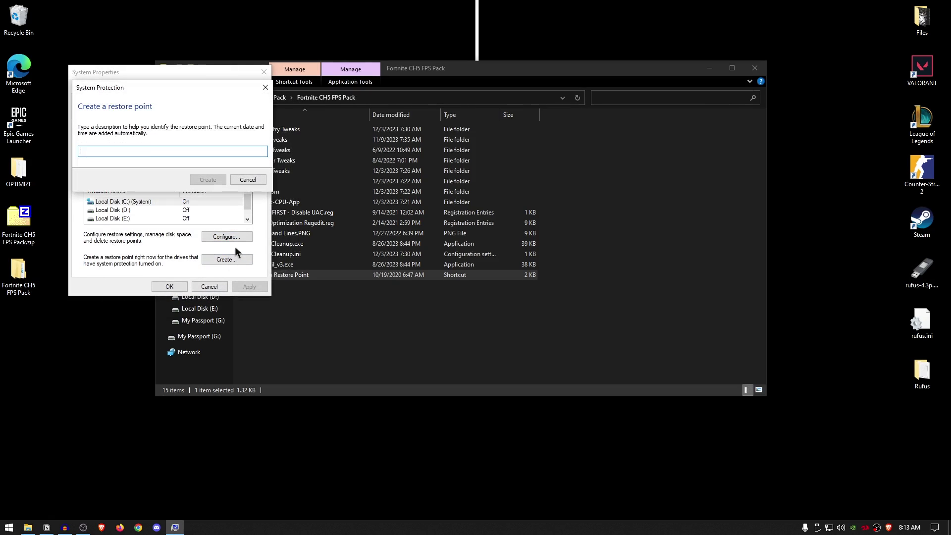
text(restore)
click(208, 179)
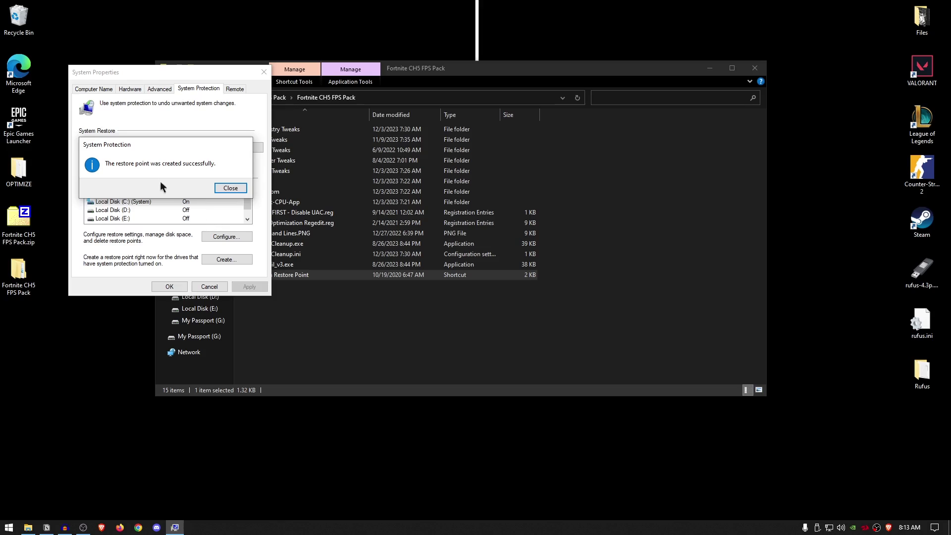
click(231, 188)
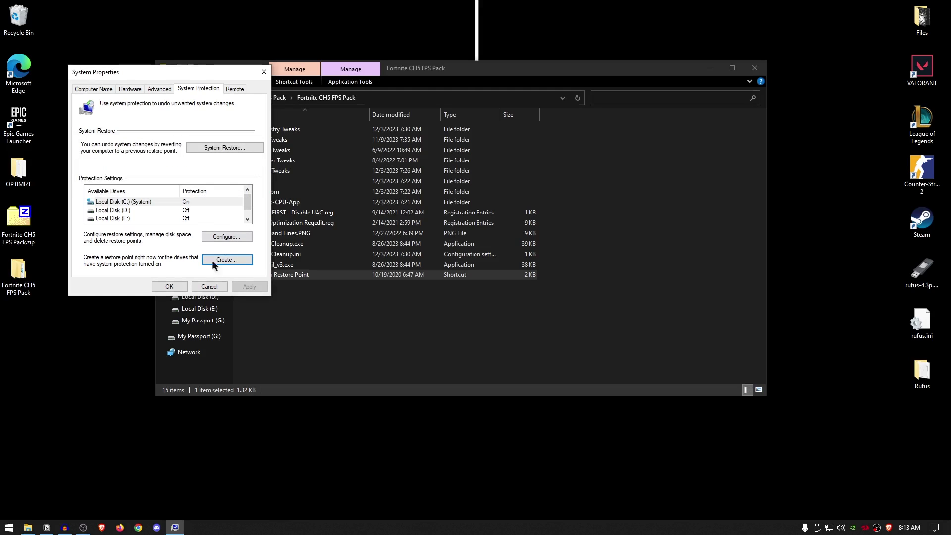
click(170, 286)
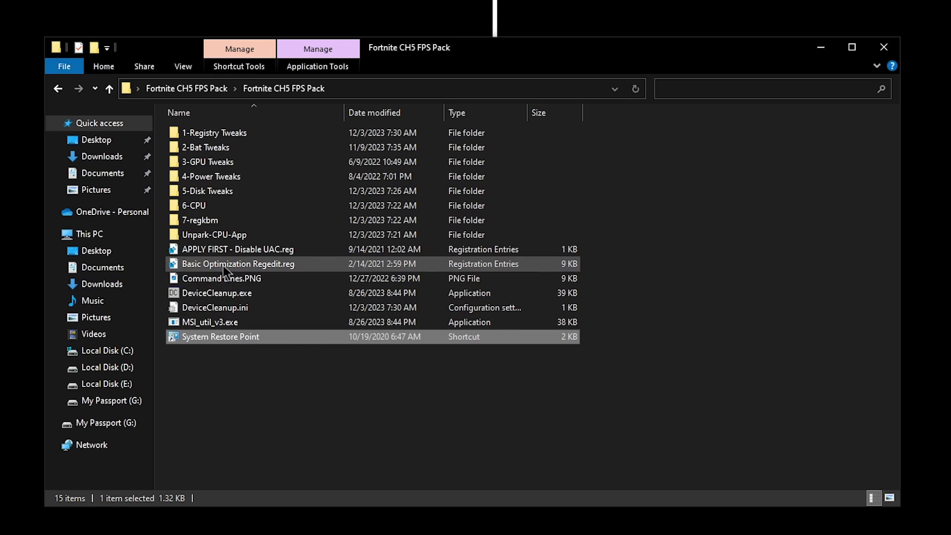
- Merge Basic Optimization Regedit.reg from the FPS pack folder into the Windows registry
double_click(282, 267)
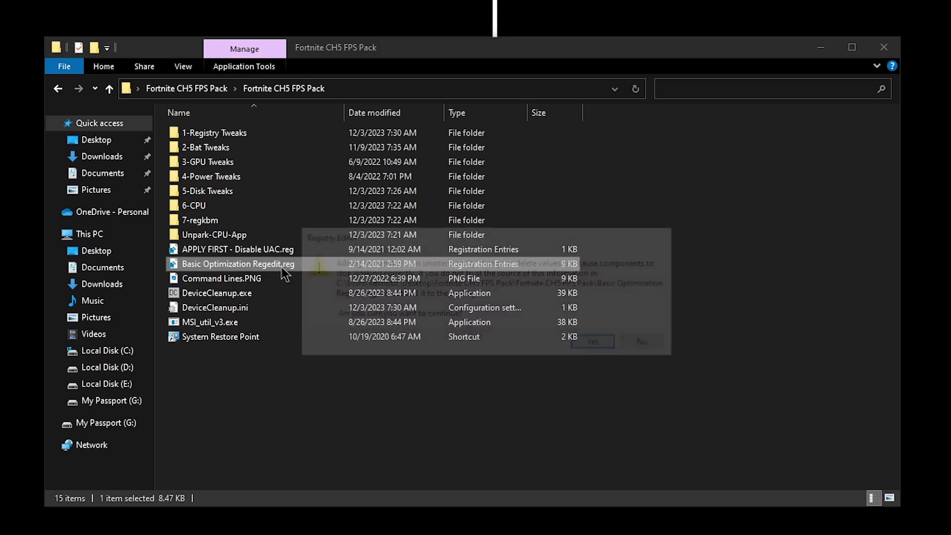
click(588, 346)
click(649, 324)
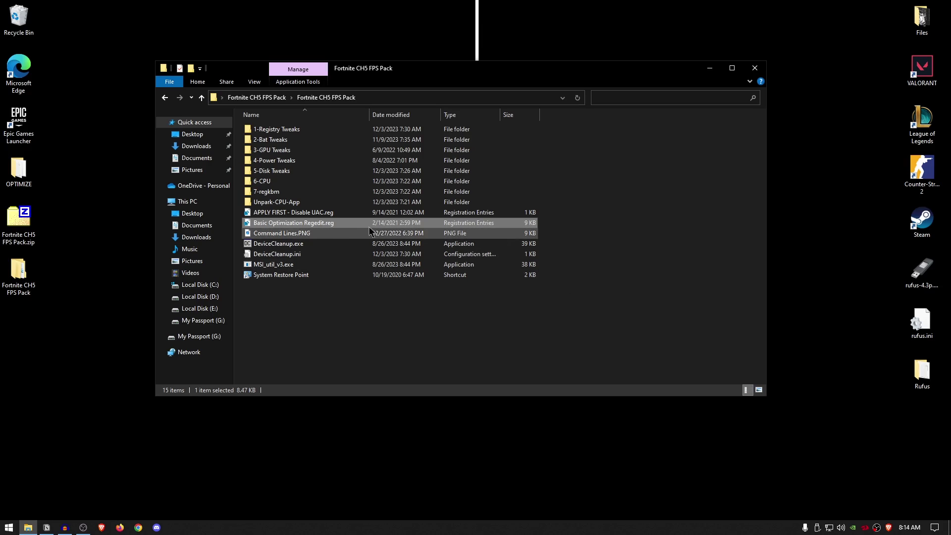
- Review the privacy, accessibility, personalization and notification tweaks inside Basic Optimization Regedit.reg in Notepad, then close the file
right_click(329, 222)
click(349, 238)
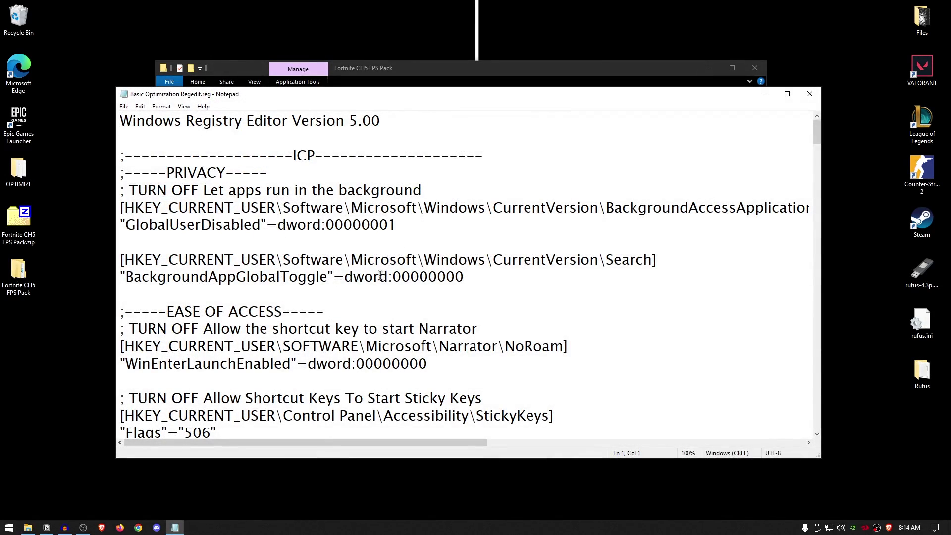
scroll(331, 245, down, 7)
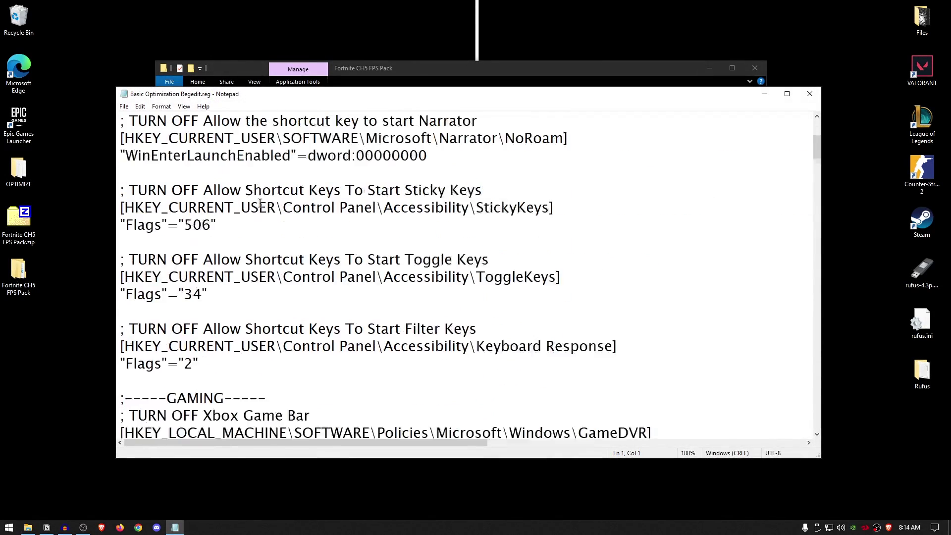
scroll(339, 251, down, 8)
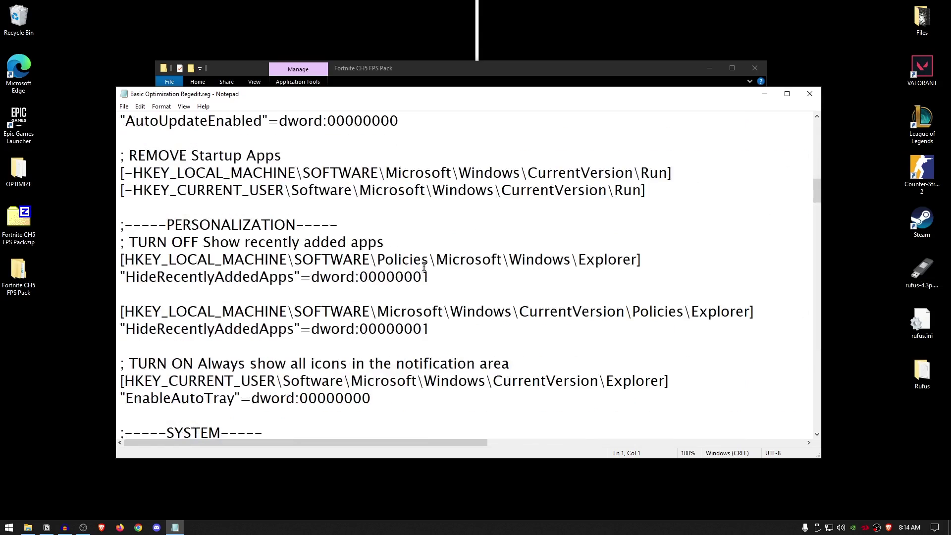
scroll(436, 282, down, 5)
scroll(448, 291, down, 3)
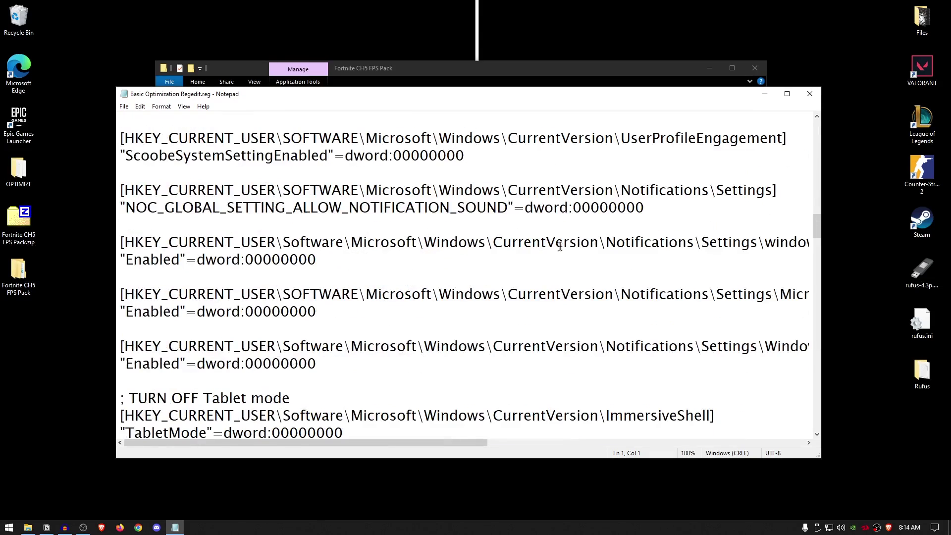
key(alt+F4)
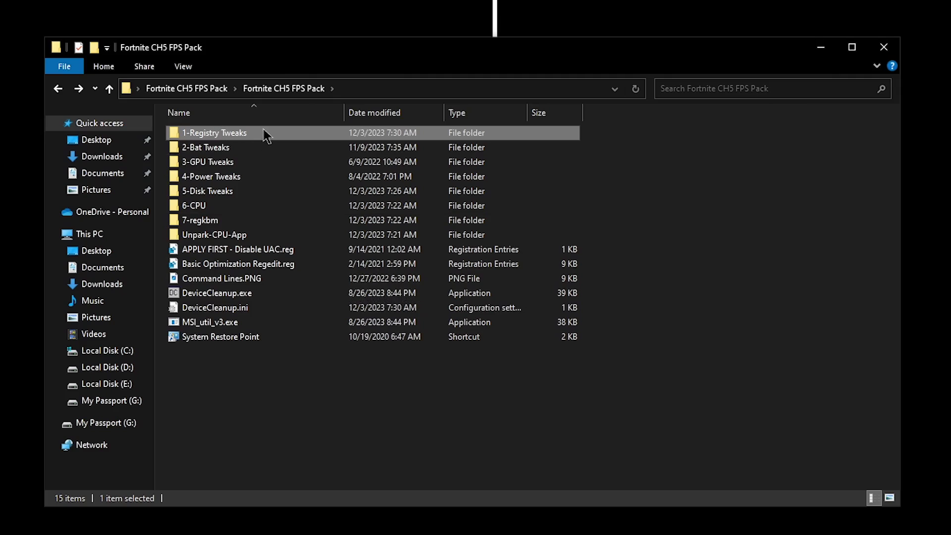
- Open the 1-Registry Tweaks folder and merge CPU Speed.reg into the Windows registry
double_click(311, 130)
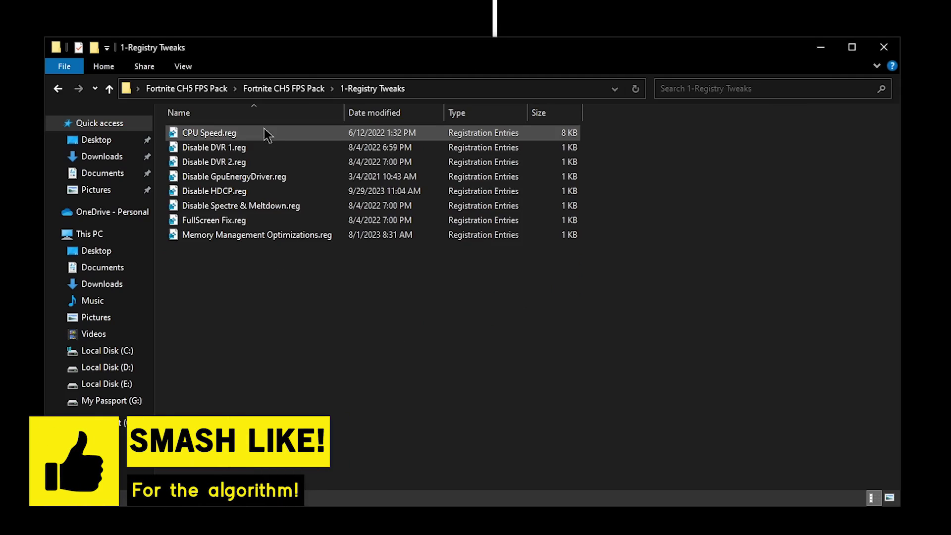
double_click(223, 135)
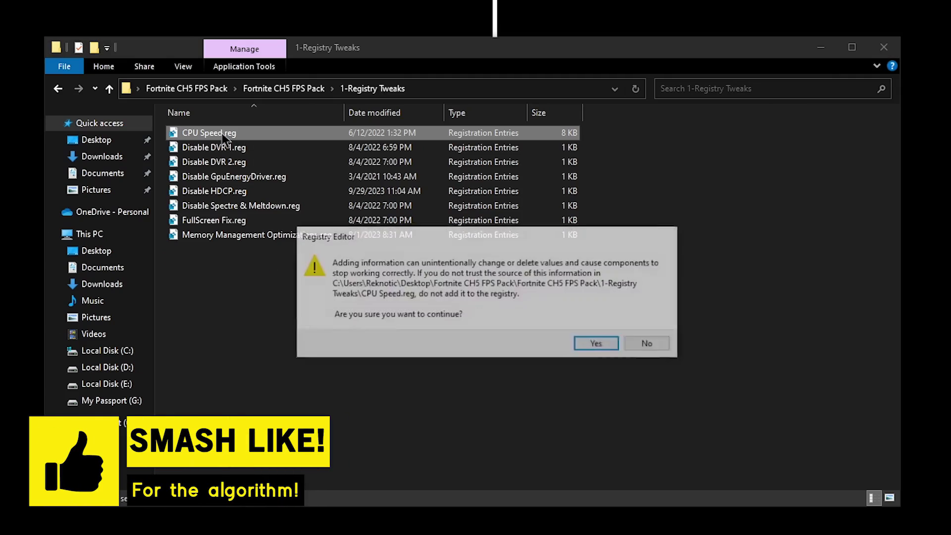
click(597, 342)
click(643, 325)
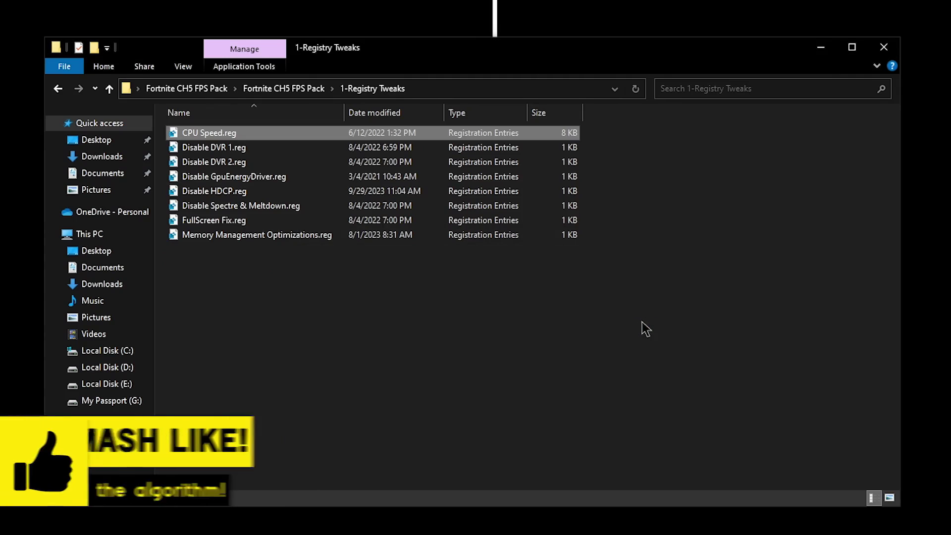
- Examine the registry keys listed in CPU Speed.reg in Notepad
right_click(212, 134)
click(325, 148)
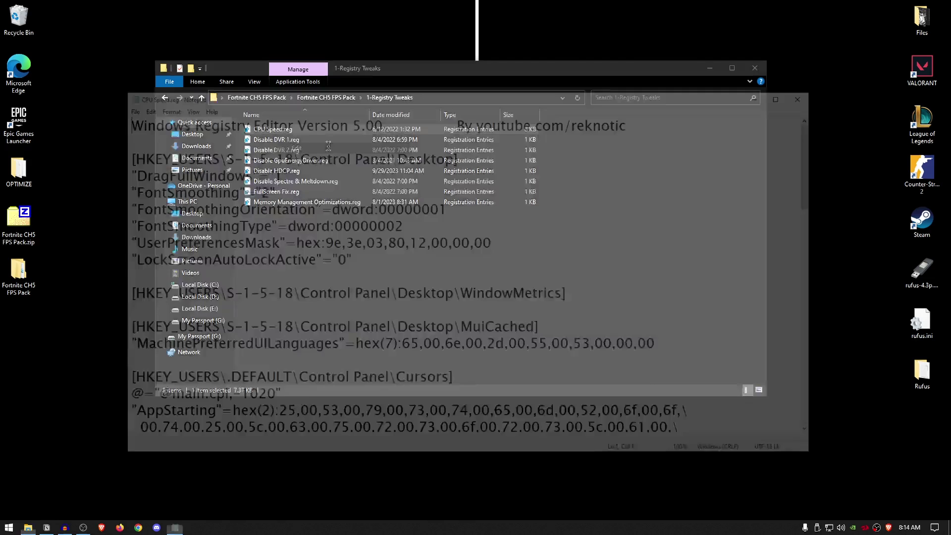
scroll(325, 259, down, 8)
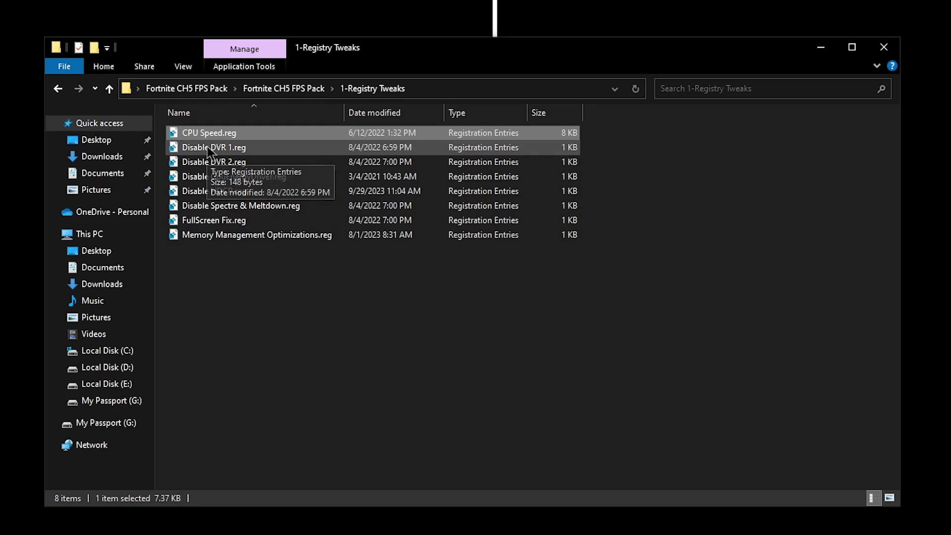
- Merge Disable DVR 1.reg and Disable DVR 2.reg from the 1-Registry Tweaks folder into the Windows registry
double_click(214, 147)
click(591, 342)
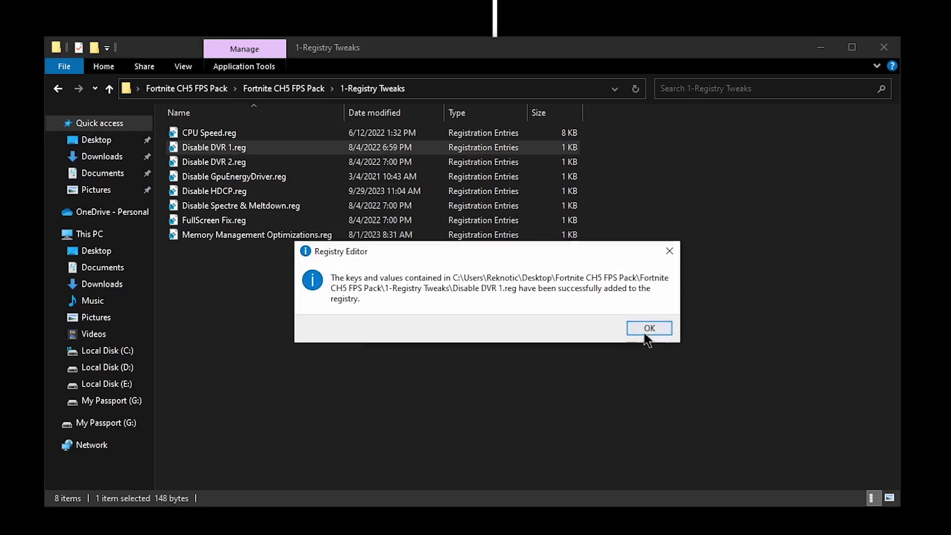
click(647, 328)
click(242, 162)
double_click(242, 163)
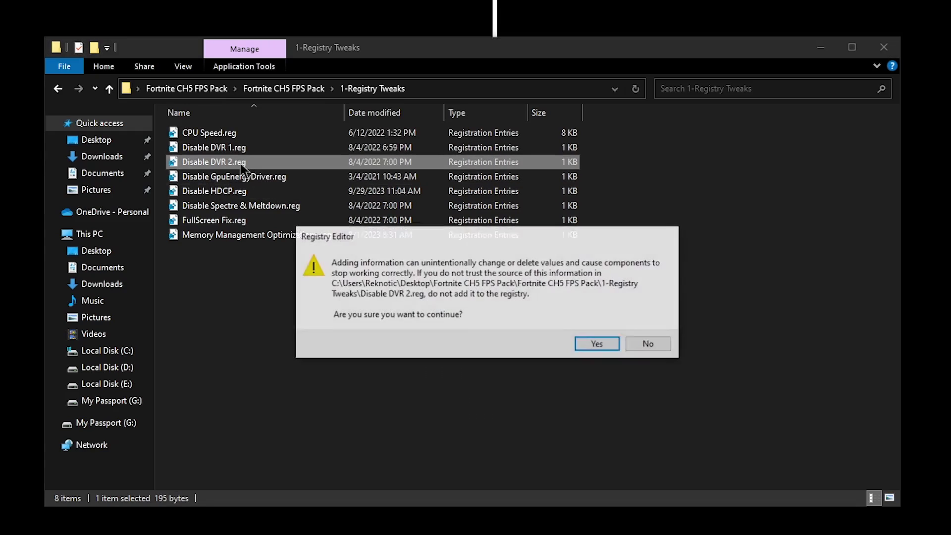
click(585, 342)
click(645, 328)
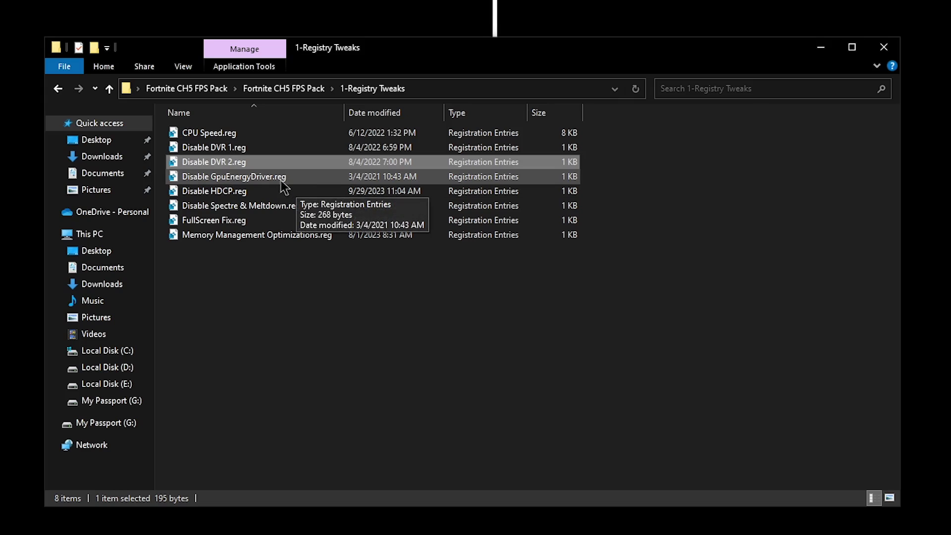
- Merge Disable GpuEnergyDriver.reg and Disable HDCP.reg from the 1-Registry Tweaks folder into the Windows registry
click(274, 177)
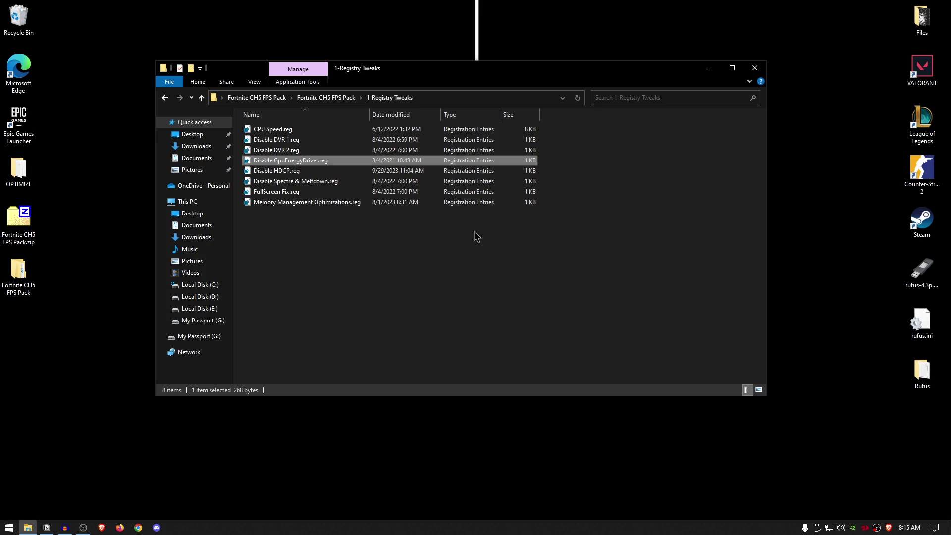
double_click(274, 177)
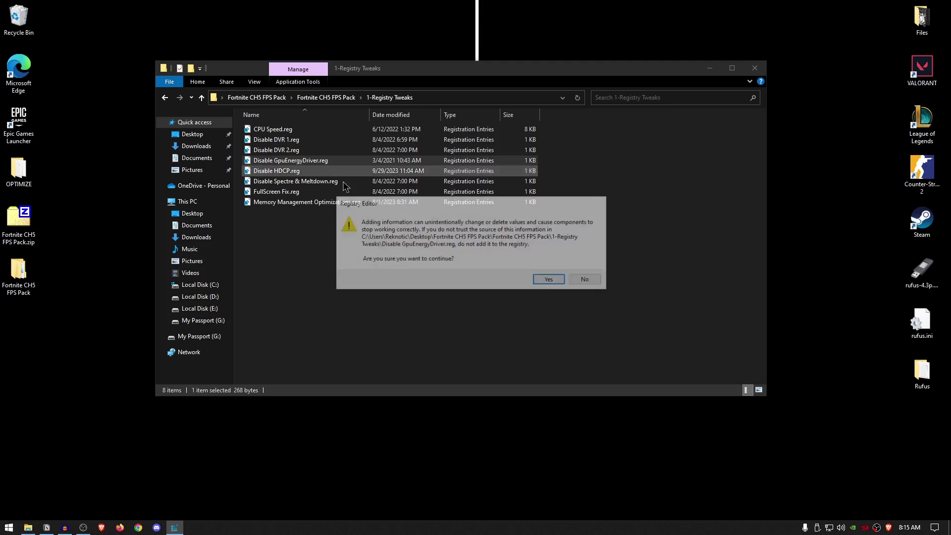
click(549, 279)
click(590, 276)
click(277, 171)
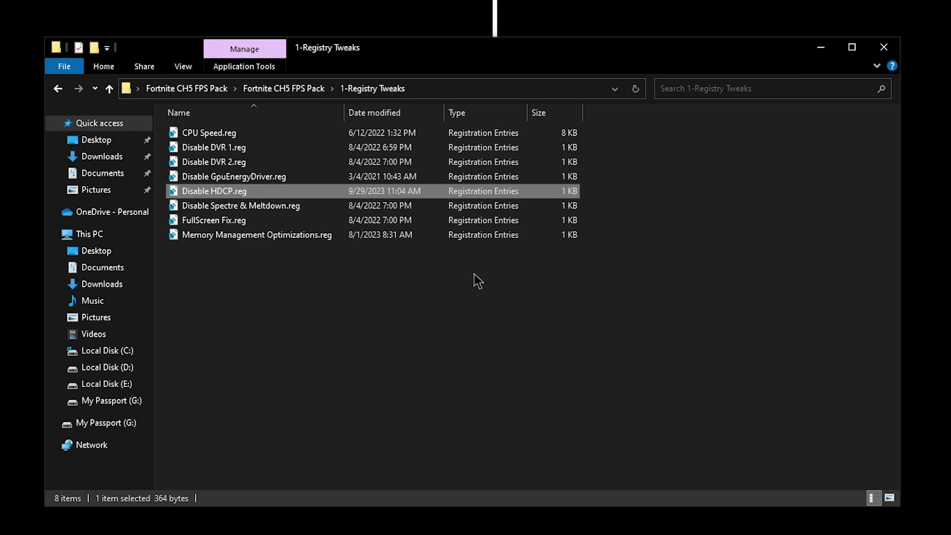
double_click(250, 191)
click(548, 278)
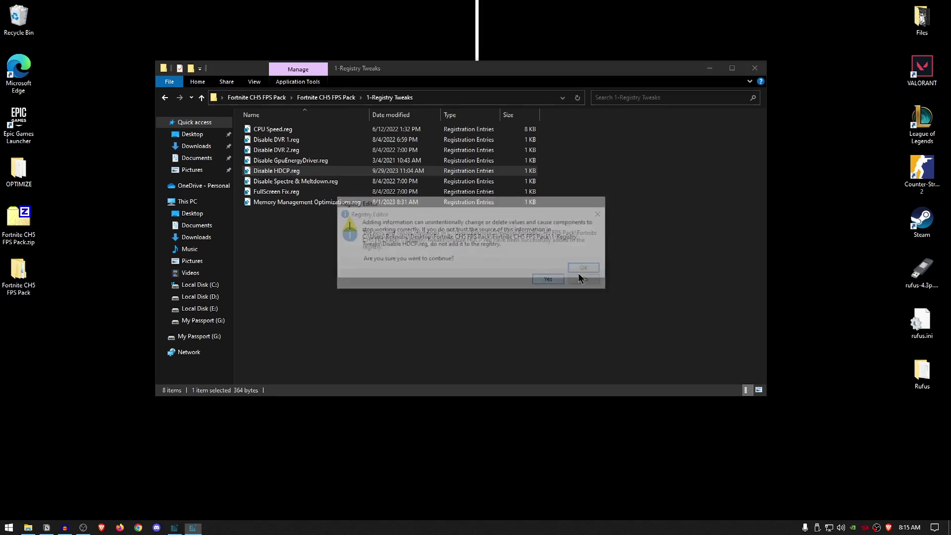
click(587, 268)
- Merge Disable Spectre & Meltdown.reg and FullScreen Fix.reg into the Windows registry
click(309, 183)
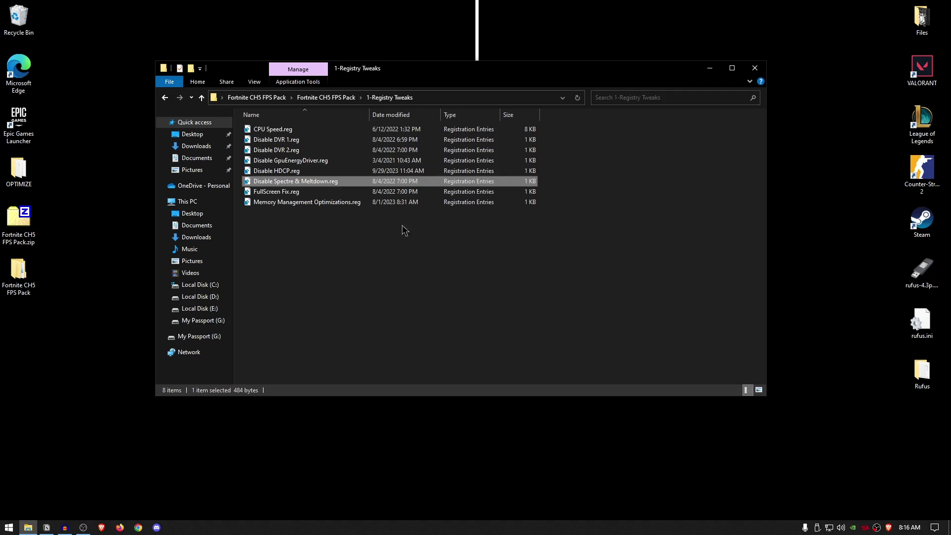
double_click(307, 181)
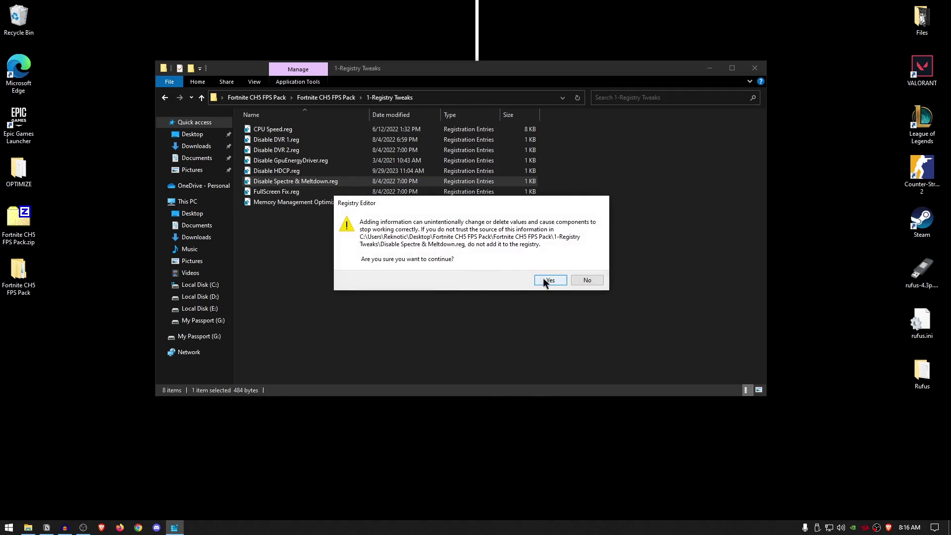
click(549, 280)
click(589, 268)
key(Down)
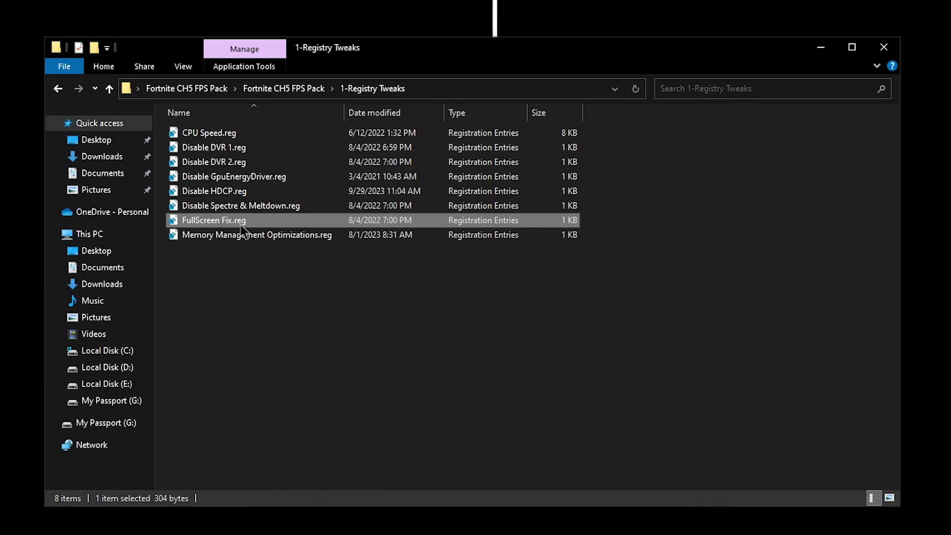
key(Return)
click(595, 343)
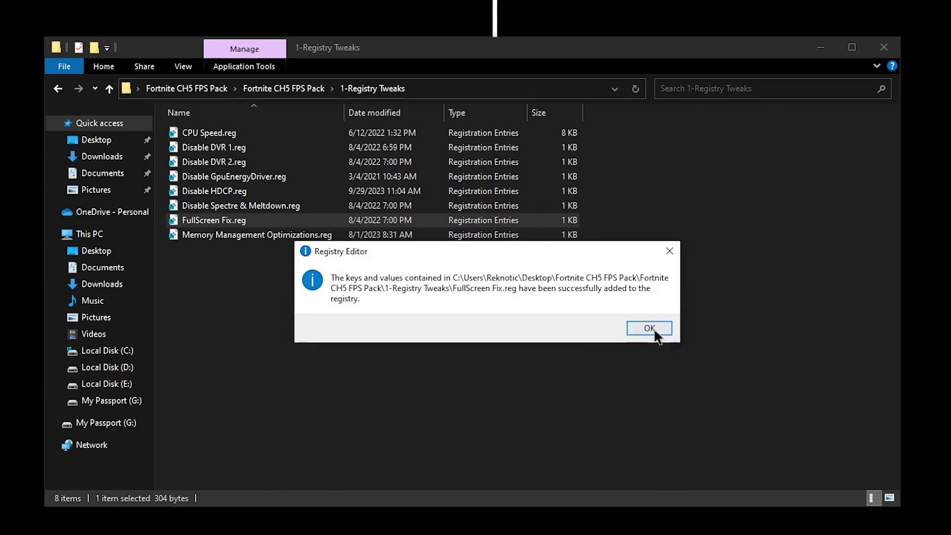
click(655, 332)
- Merge Memory Management Optimizations.reg into the Windows registry
click(258, 237)
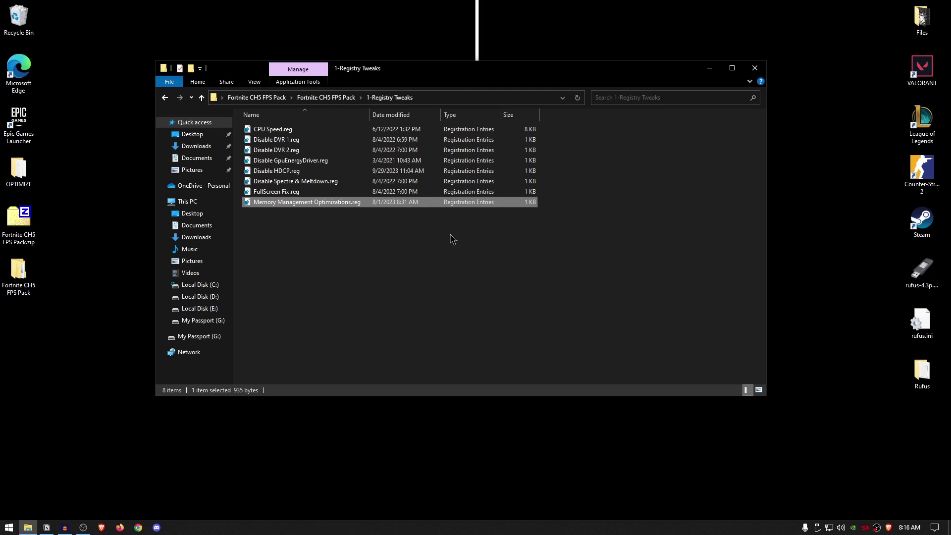
double_click(329, 203)
click(544, 280)
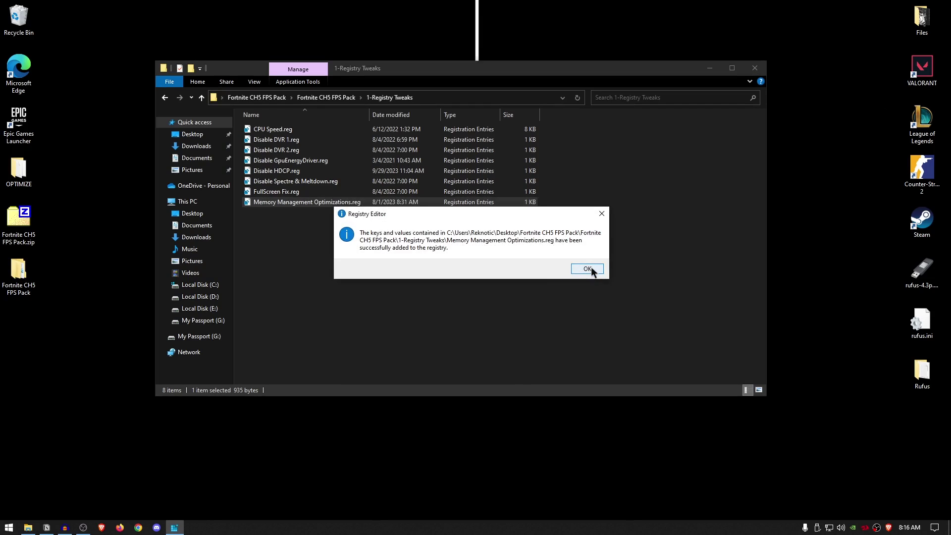
click(592, 270)
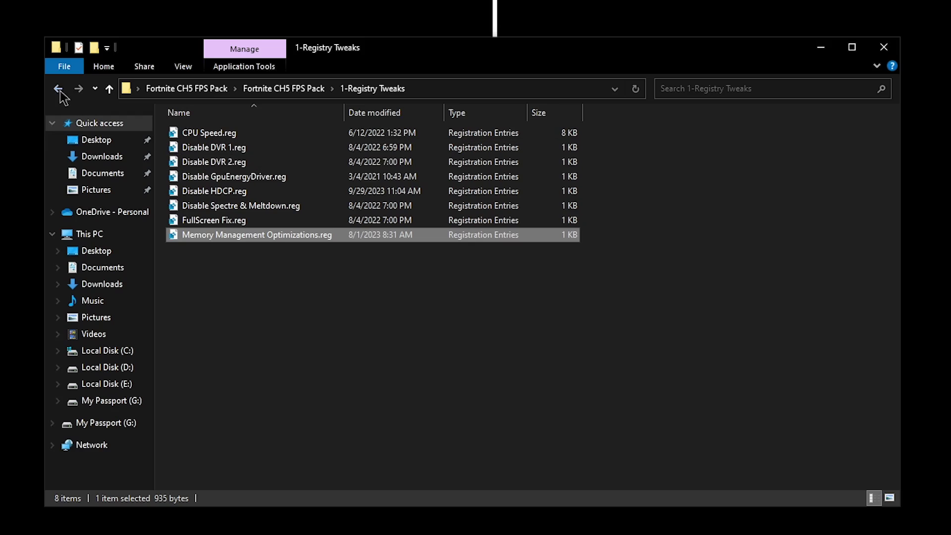
- Open the Drive Tweaks folder inside 2-Bat Tweaks and run SSD Tweak.bat as administrator
click(58, 89)
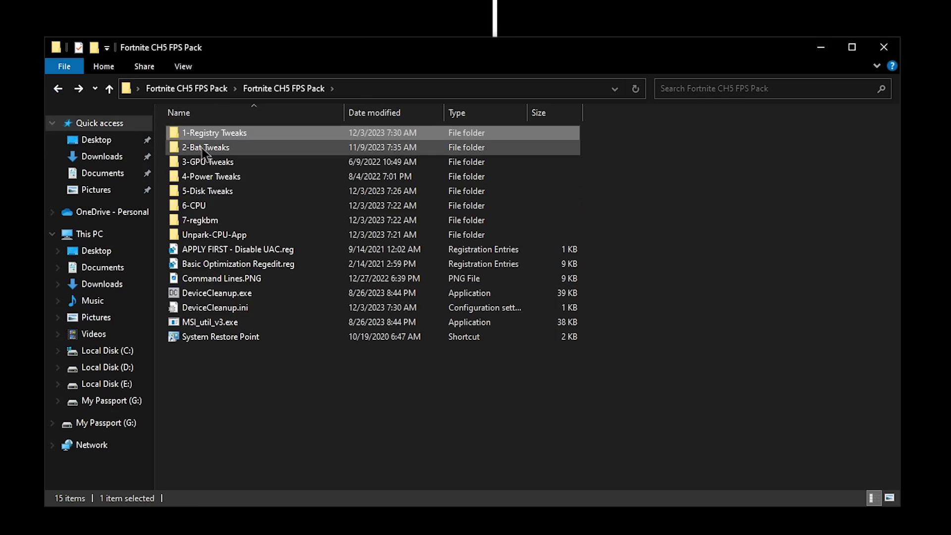
double_click(205, 147)
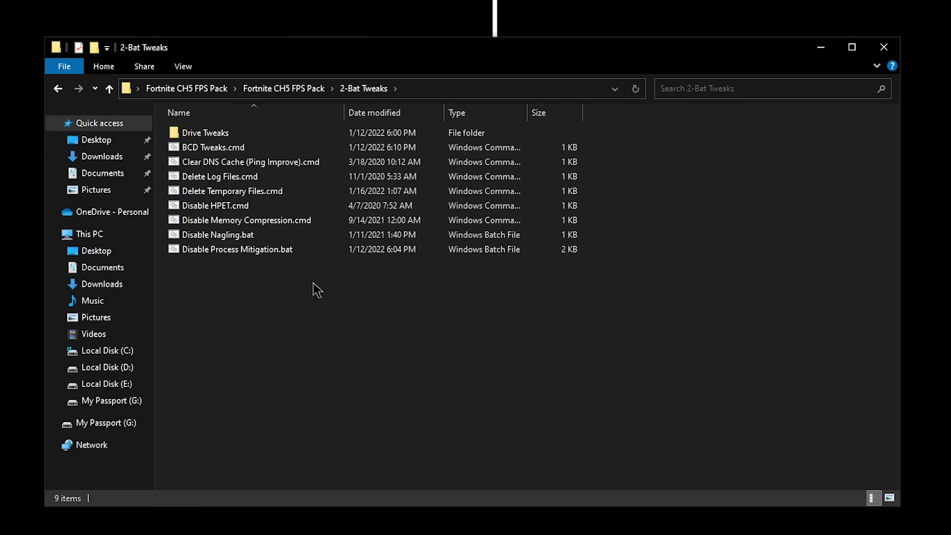
click(225, 134)
double_click(226, 134)
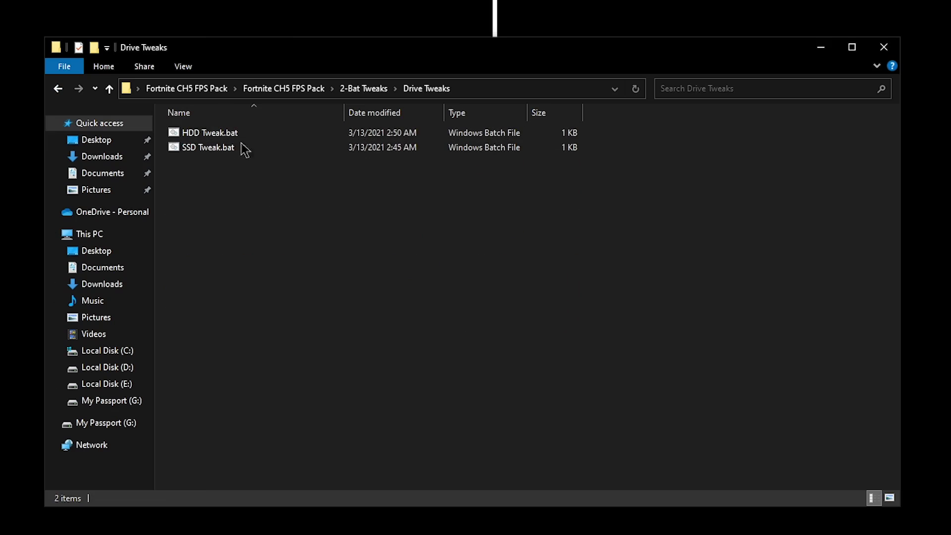
click(229, 133)
click(226, 147)
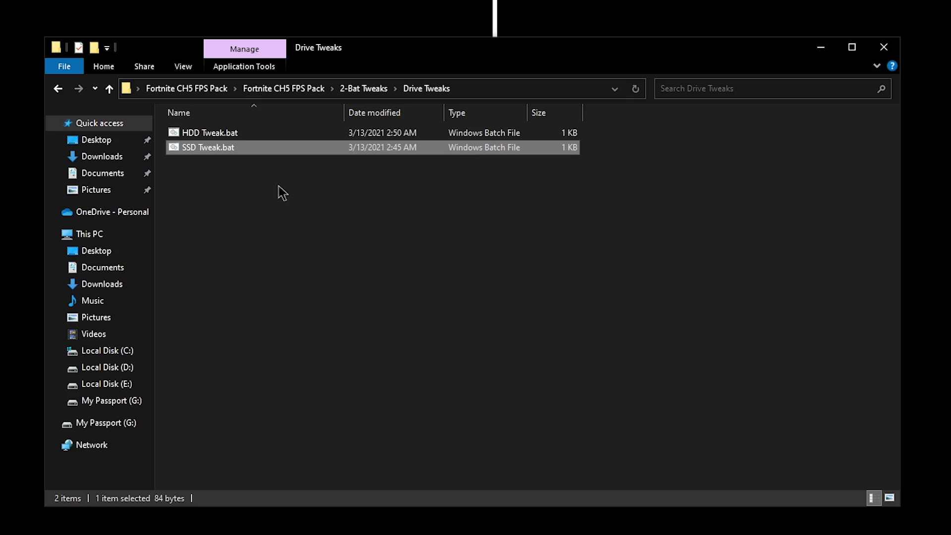
click(218, 133)
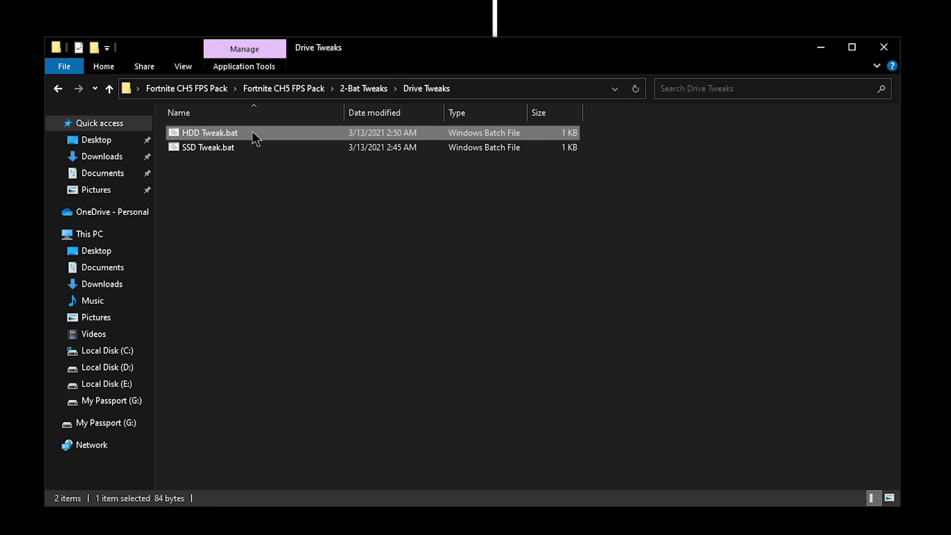
click(199, 147)
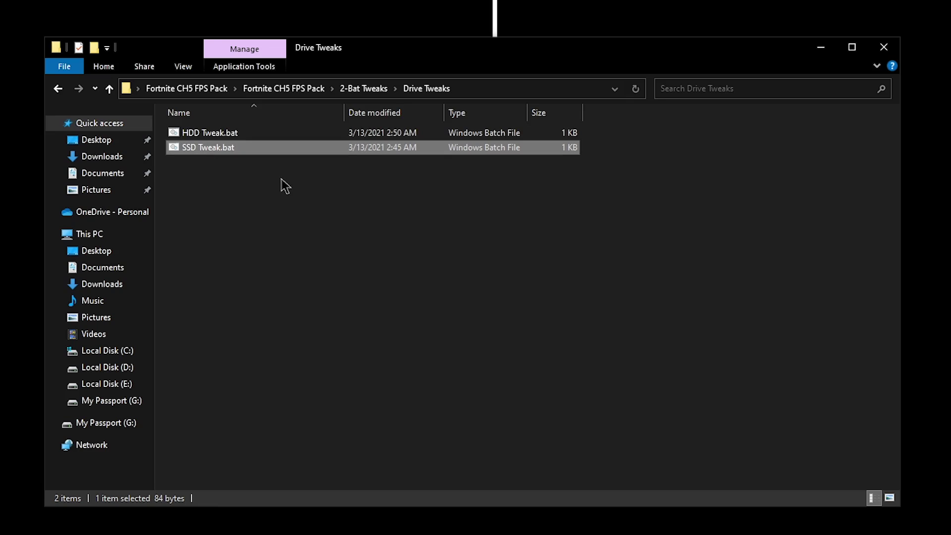
right_click(216, 147)
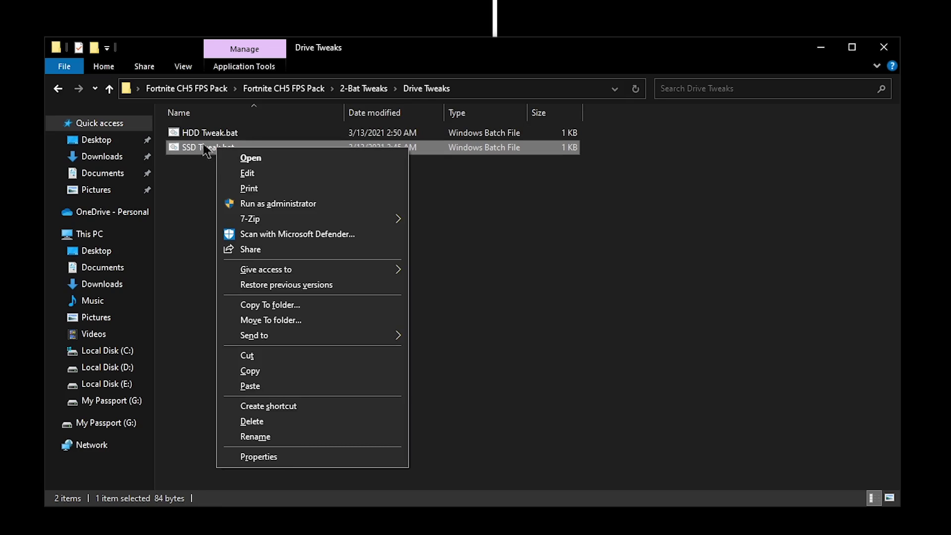
click(281, 202)
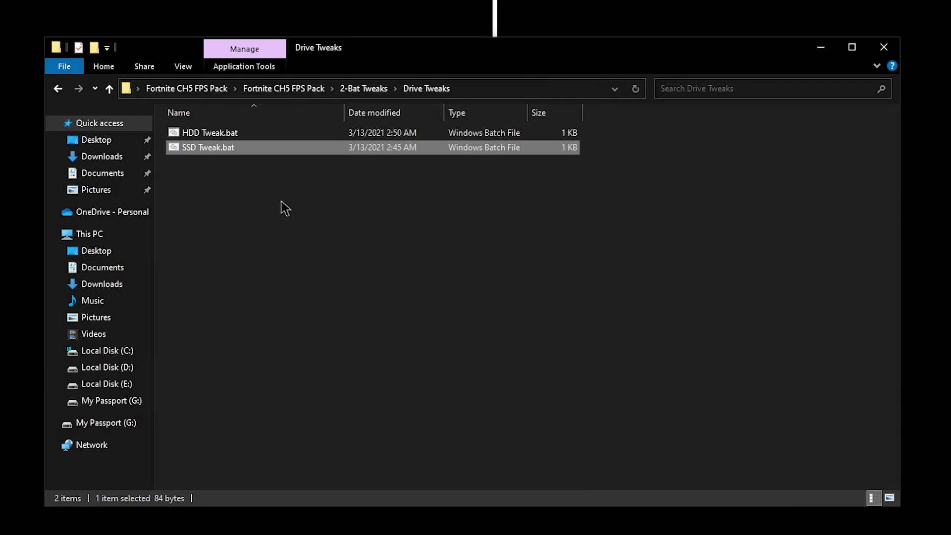
- Return to the 2-Bat Tweaks folder and review the bcdedit commands of BCD Tweaks.cmd in Notepad, then close the file
key(alt+Left)
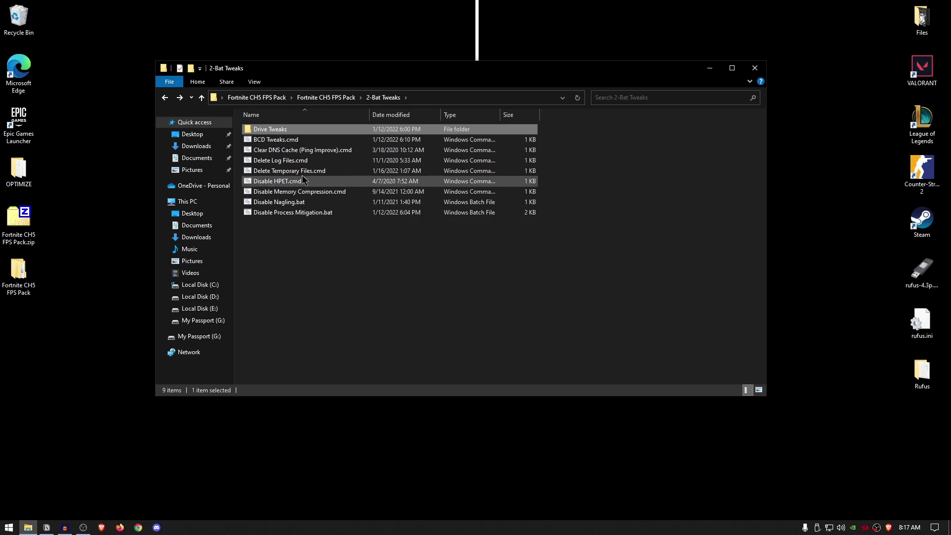
click(283, 140)
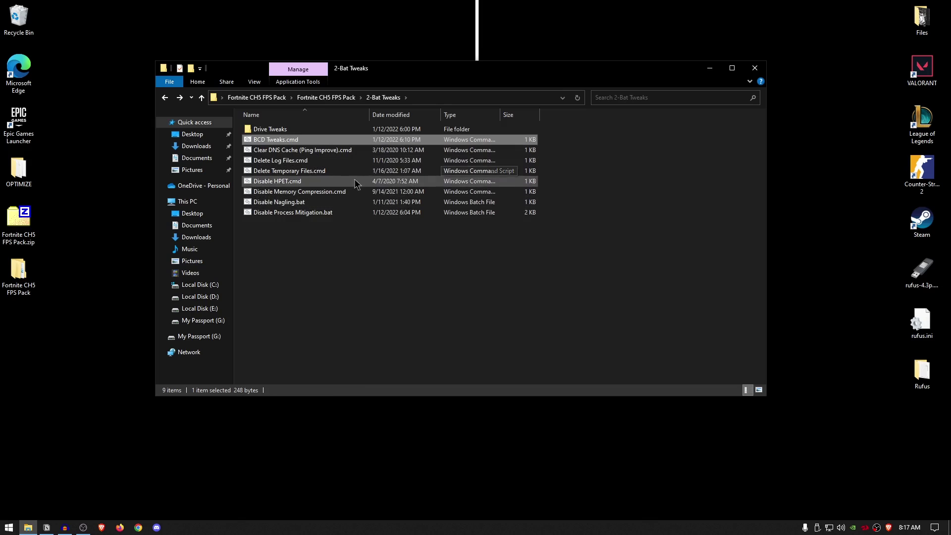
right_click(299, 142)
click(323, 156)
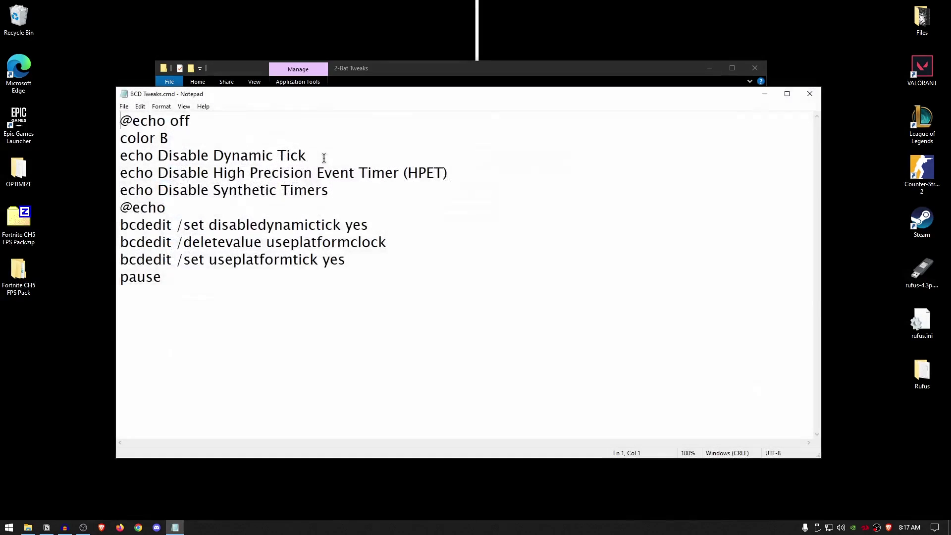
drag(128, 138, 454, 258)
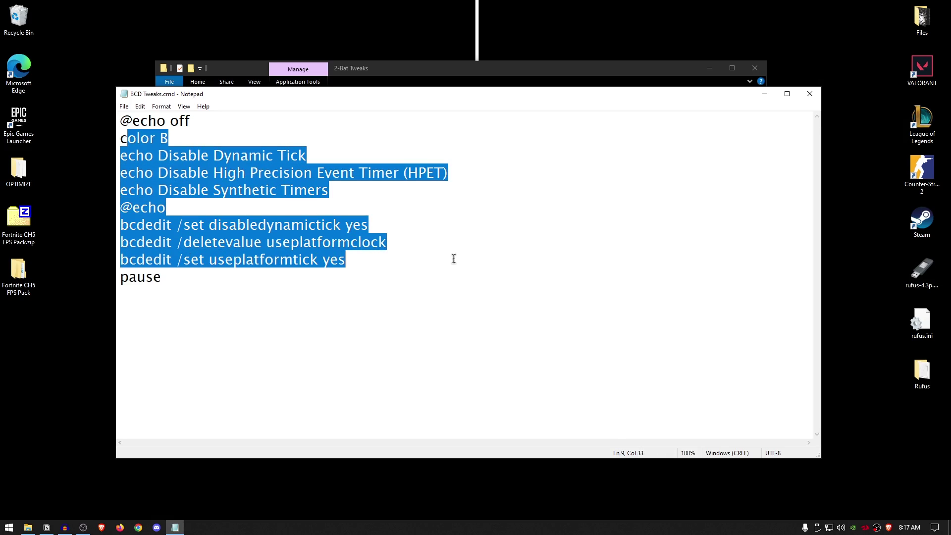
click(477, 232)
drag(218, 226, 496, 226)
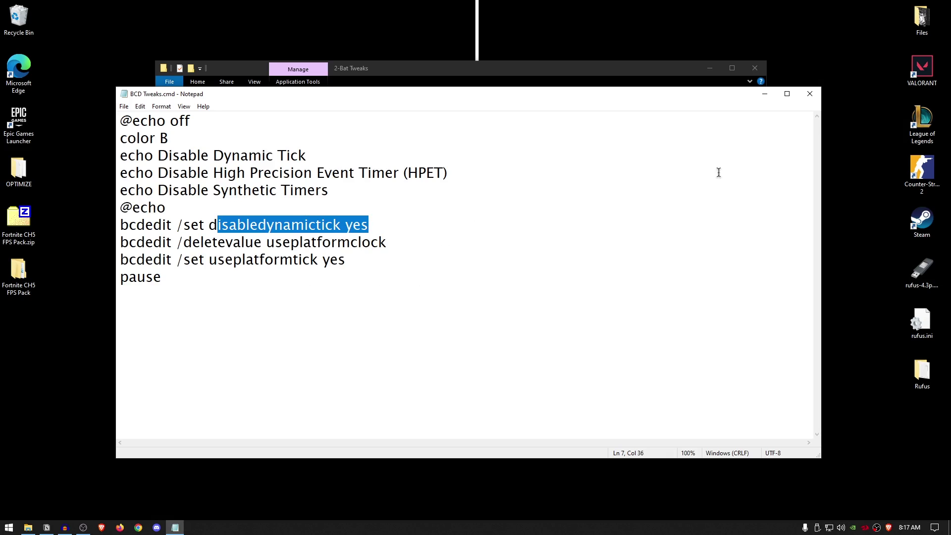
click(810, 94)
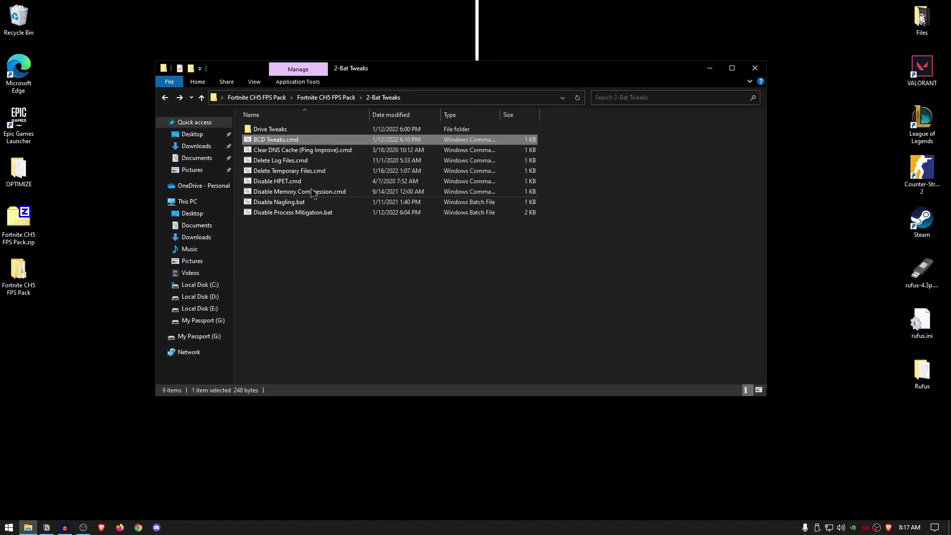
- Run BCD Tweaks.cmd and Clear DNS Cache (Ping Improve).cmd as administrator, dismissing each console window when it finishes
right_click(280, 138)
click(317, 177)
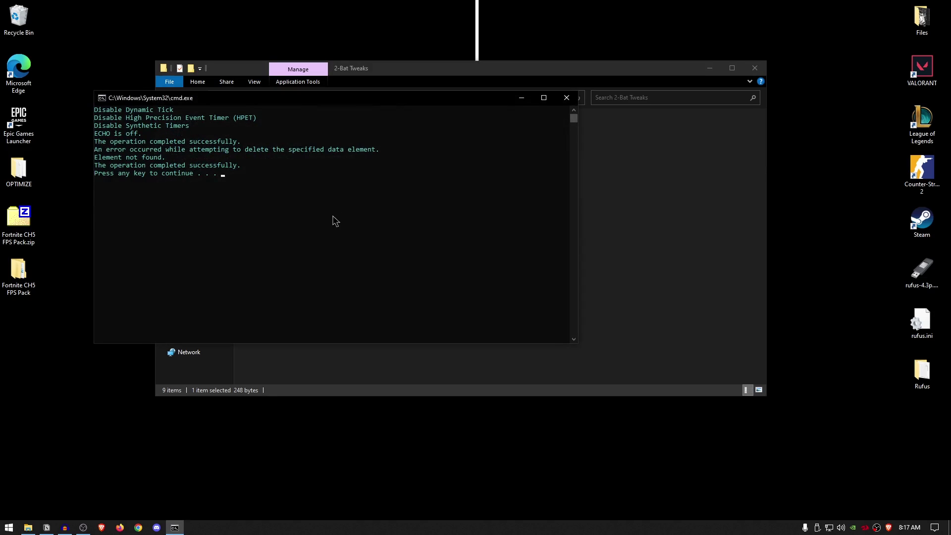
key(Return)
click(347, 149)
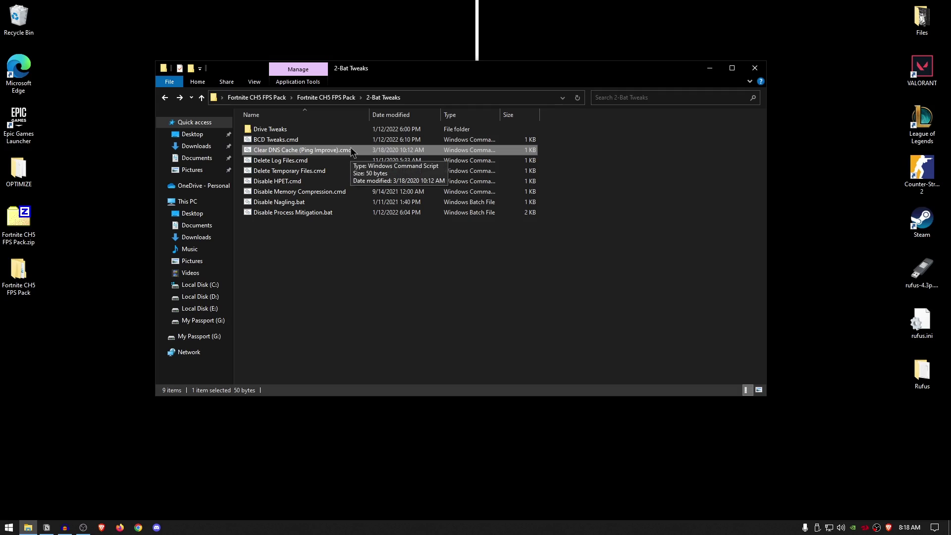
right_click(353, 150)
click(376, 186)
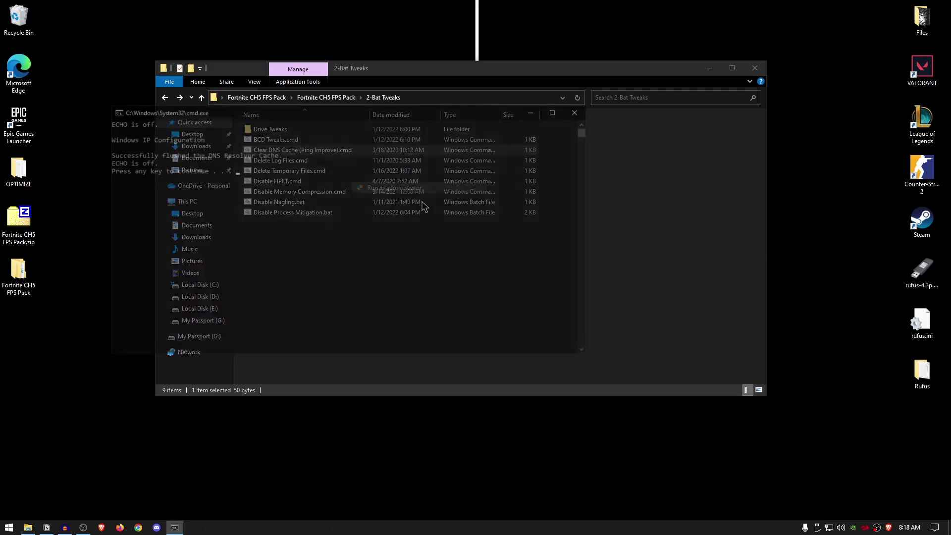
key(Return)
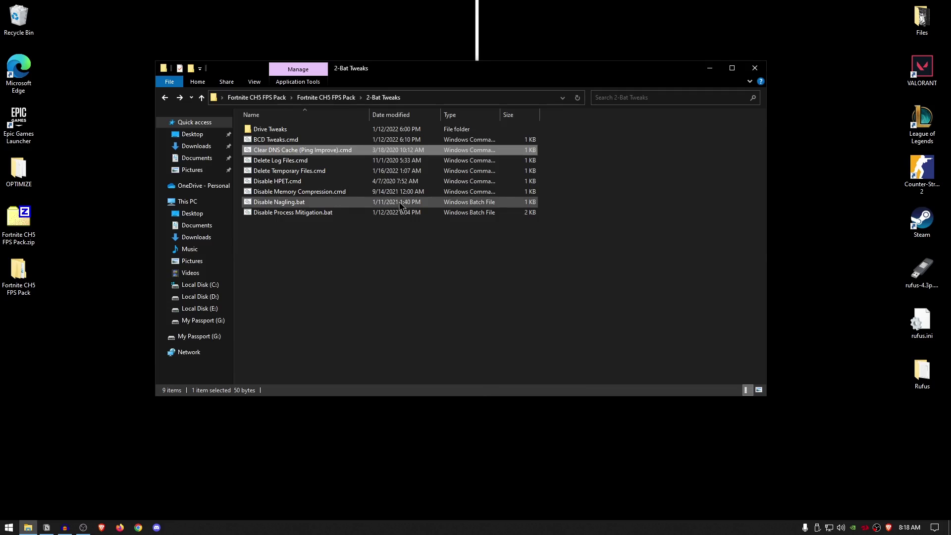
- Run Delete Log Files.cmd and Delete Temporary Files.cmd from the 2-Bat Tweaks folder as administrator
click(281, 161)
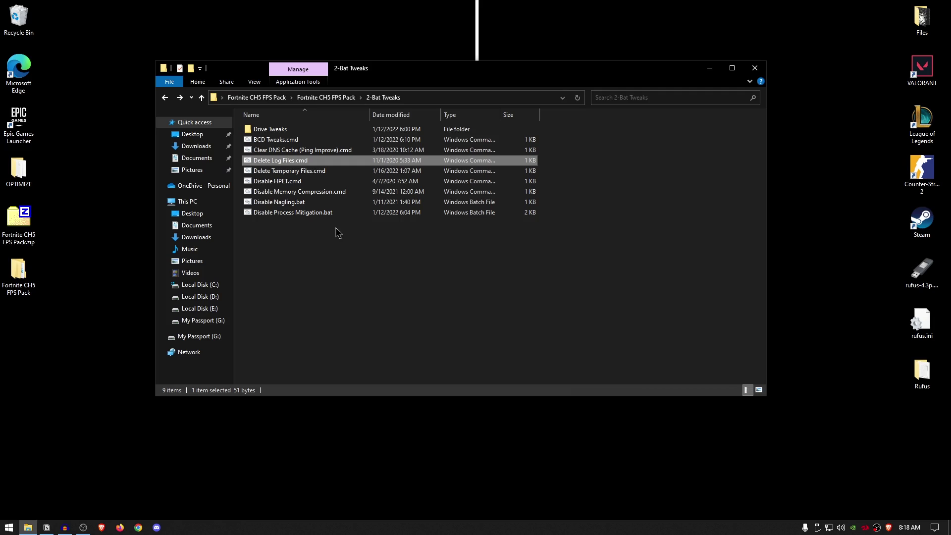
right_click(294, 163)
click(325, 197)
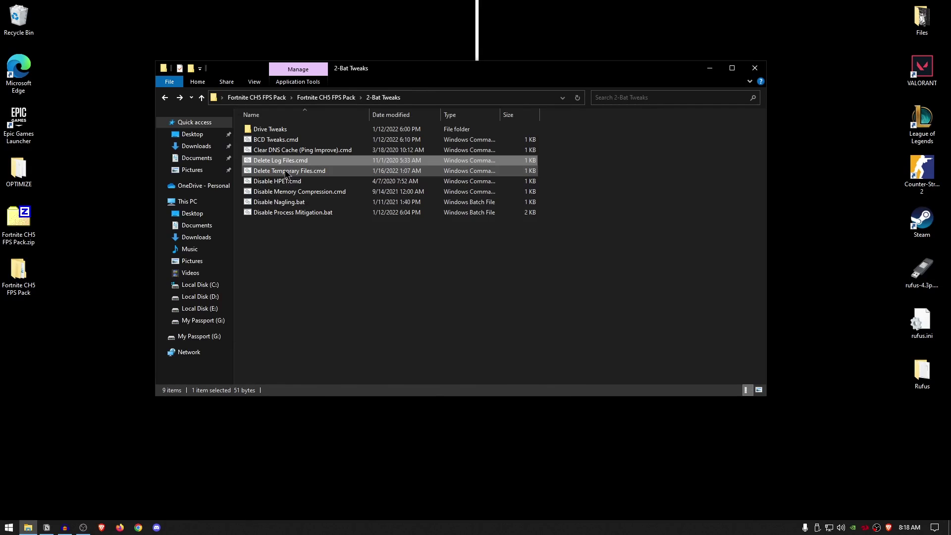
click(287, 171)
right_click(319, 172)
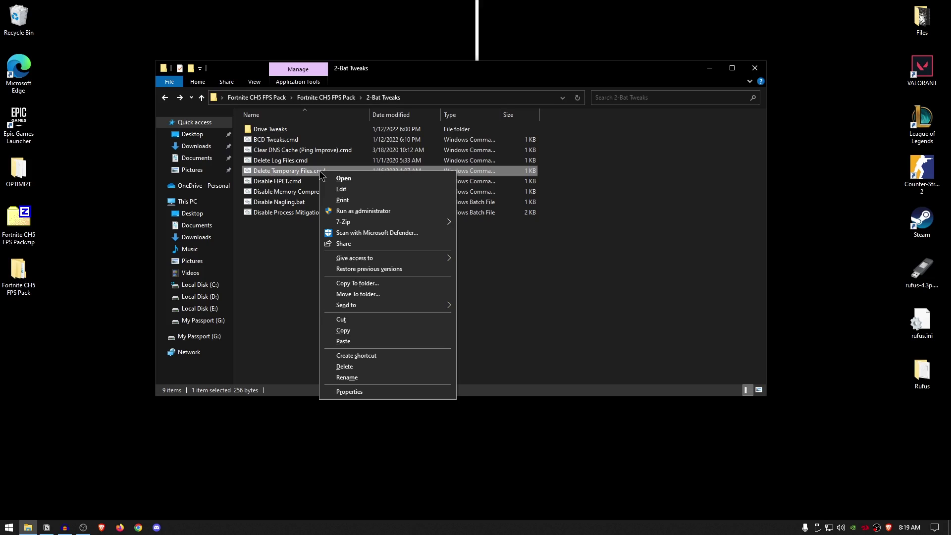
click(359, 212)
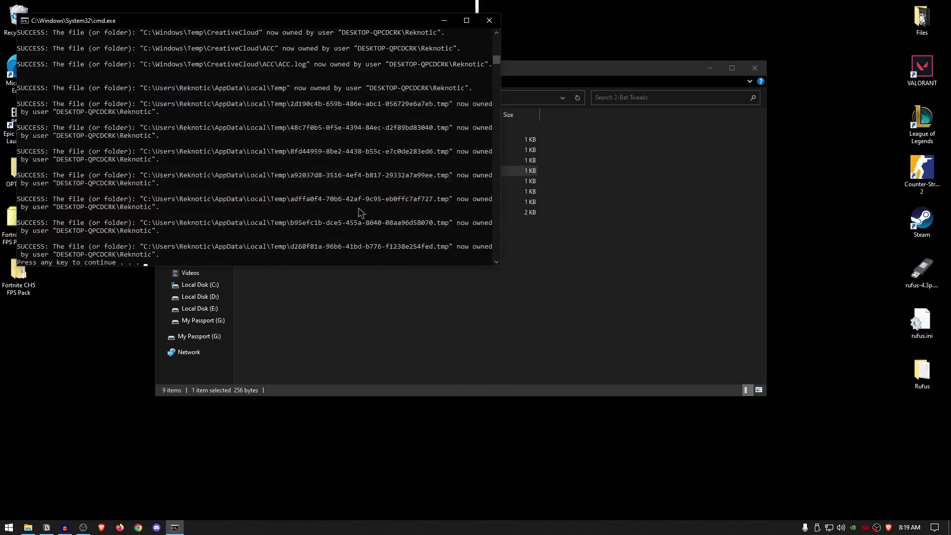
key(Return)
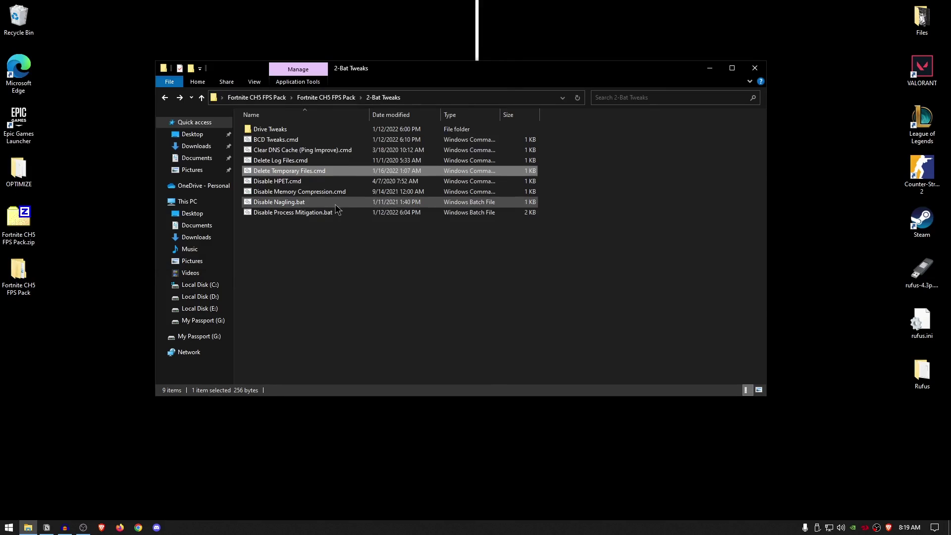
- Run Disable HPET.cmd and Disable Memory Compression.cmd from the 2-Bat Tweaks folder as administrator, dismissing each console window
click(289, 181)
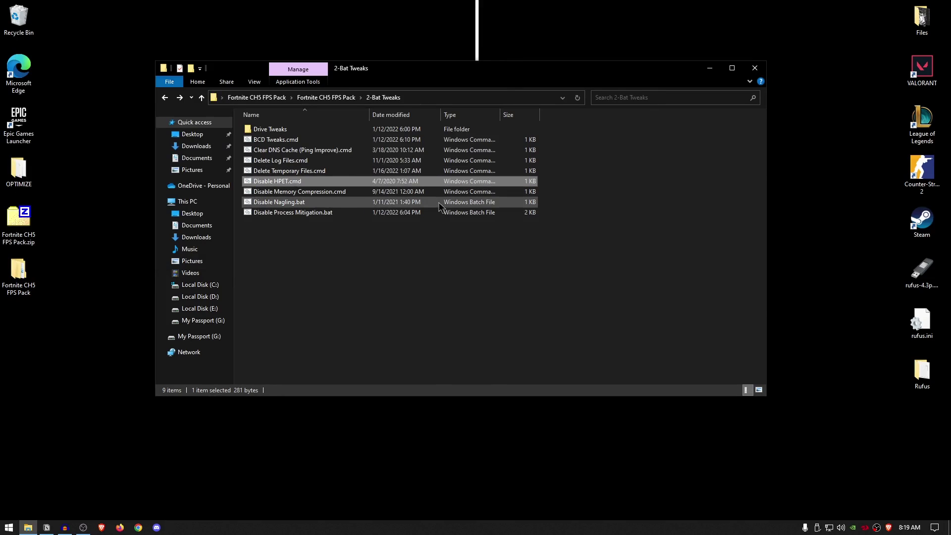
right_click(289, 180)
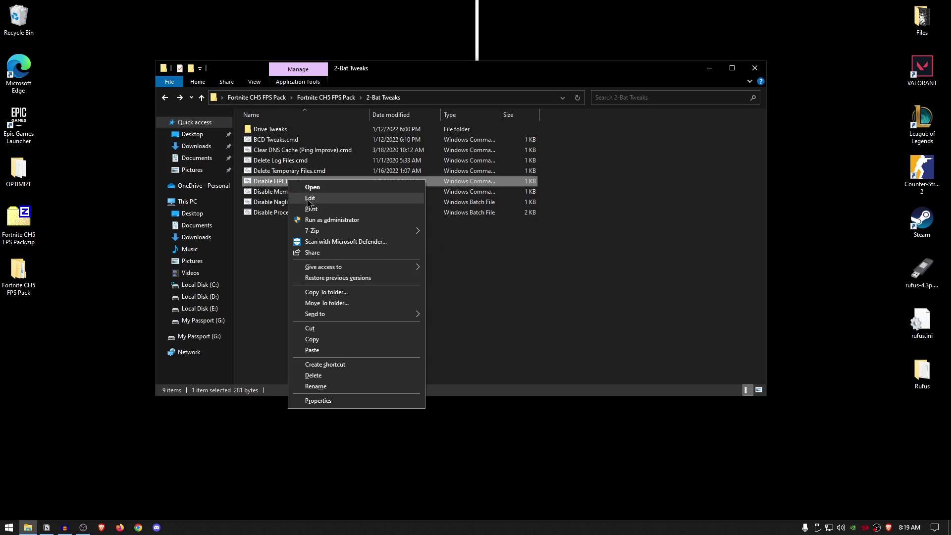
click(327, 220)
key(Return)
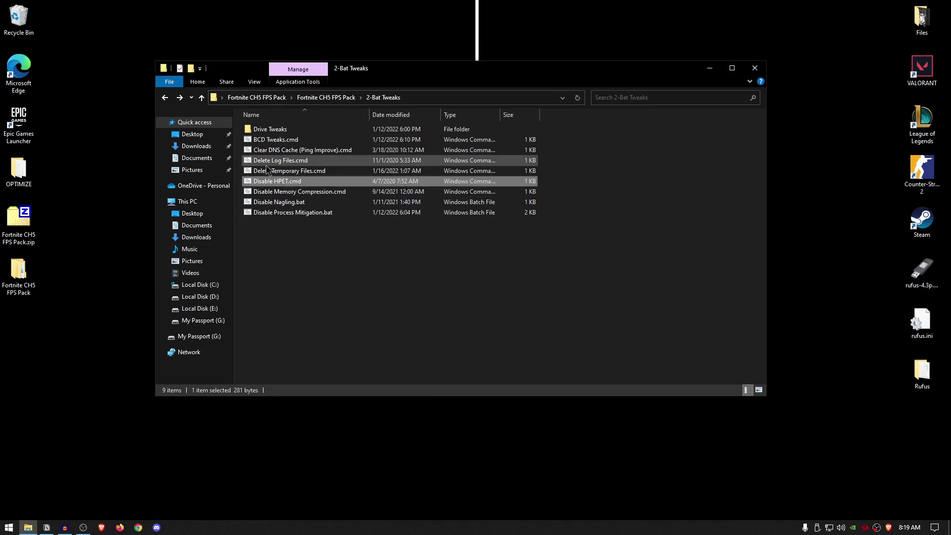
click(329, 192)
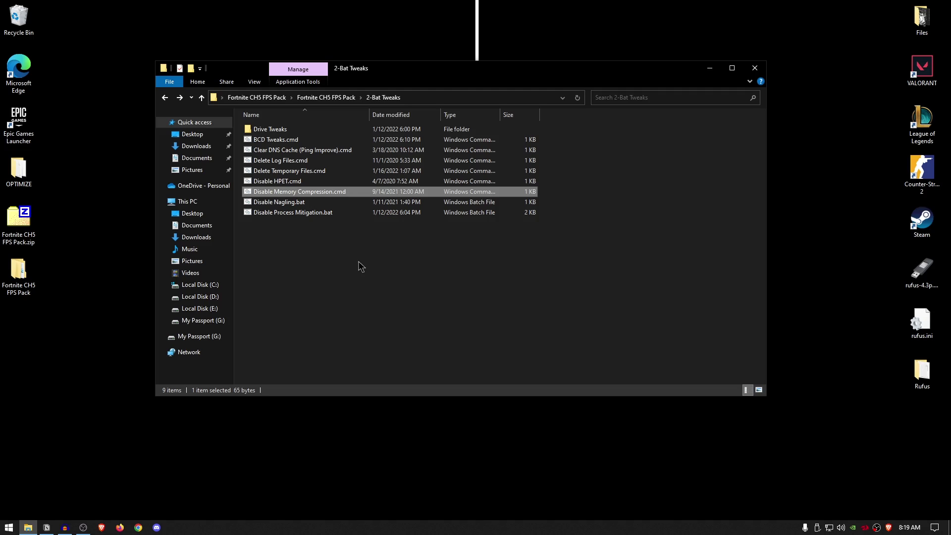
right_click(343, 193)
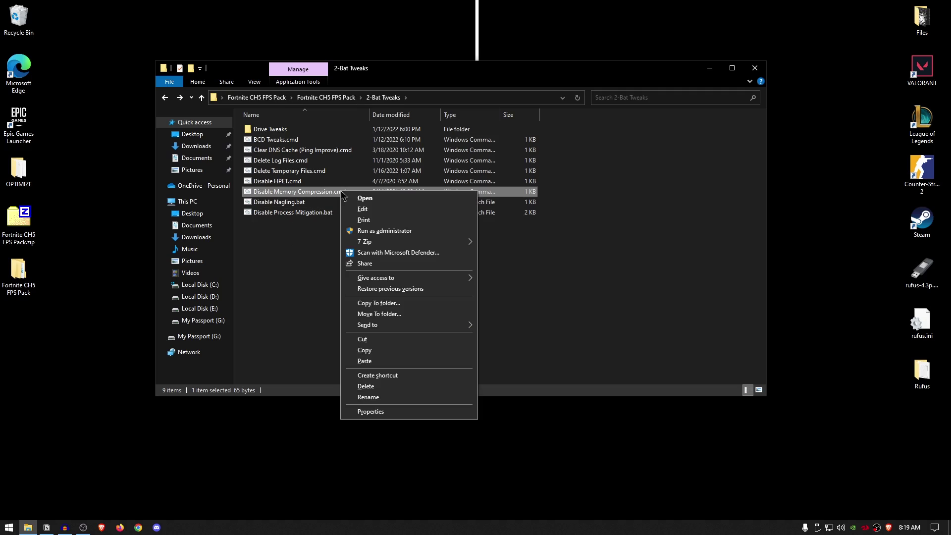
click(385, 232)
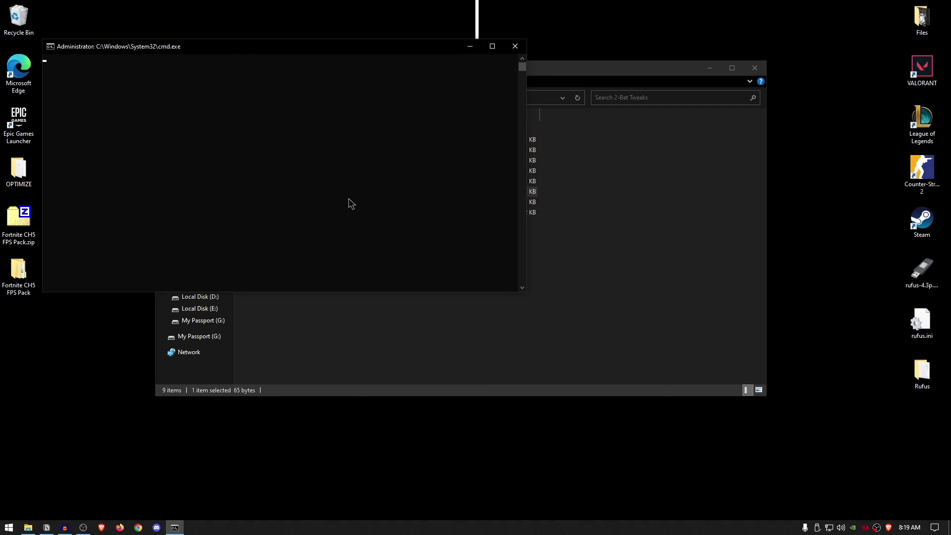
key(space)
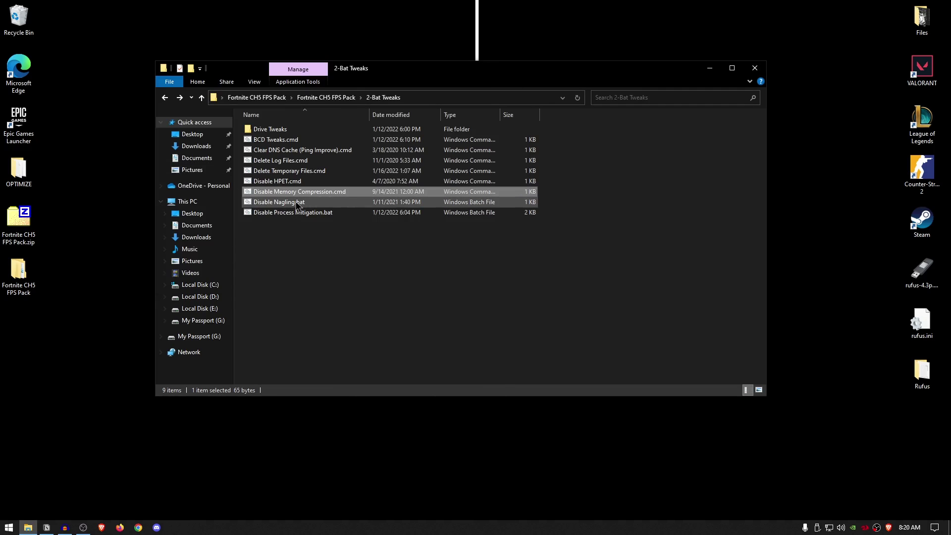
- Run Disable Nagling.bat and Disable Process Mitigation.bat from the 2-Bat Tweaks folder as administrator
click(300, 203)
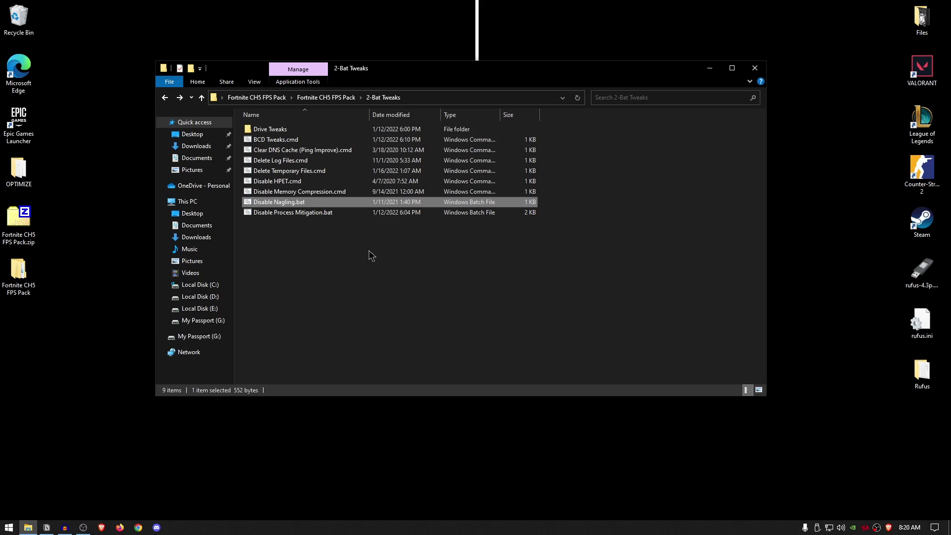
right_click(292, 204)
click(339, 244)
click(288, 214)
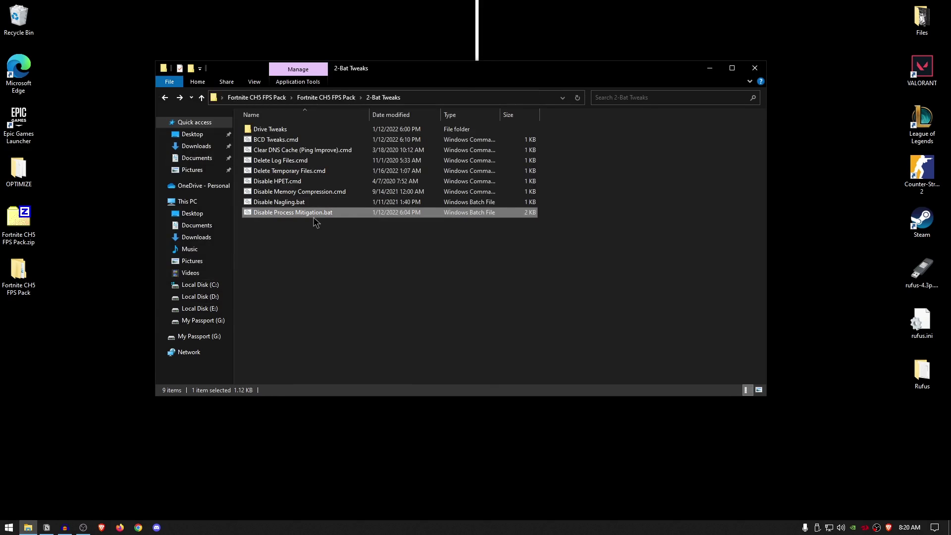
right_click(323, 214)
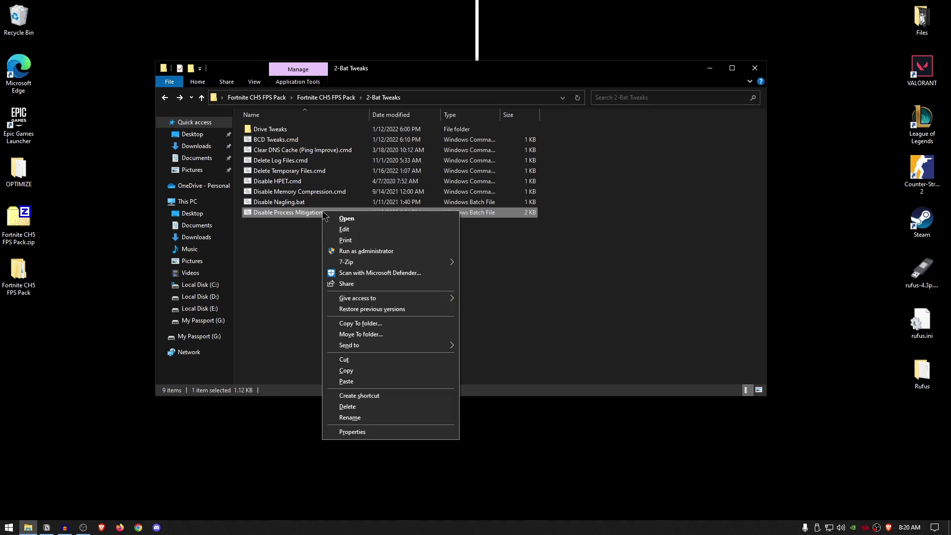
click(370, 251)
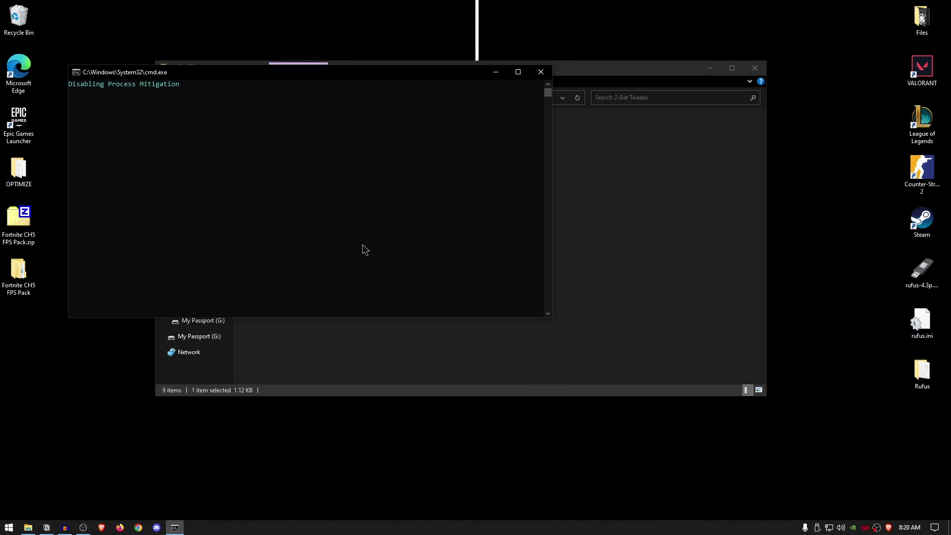
key(Return)
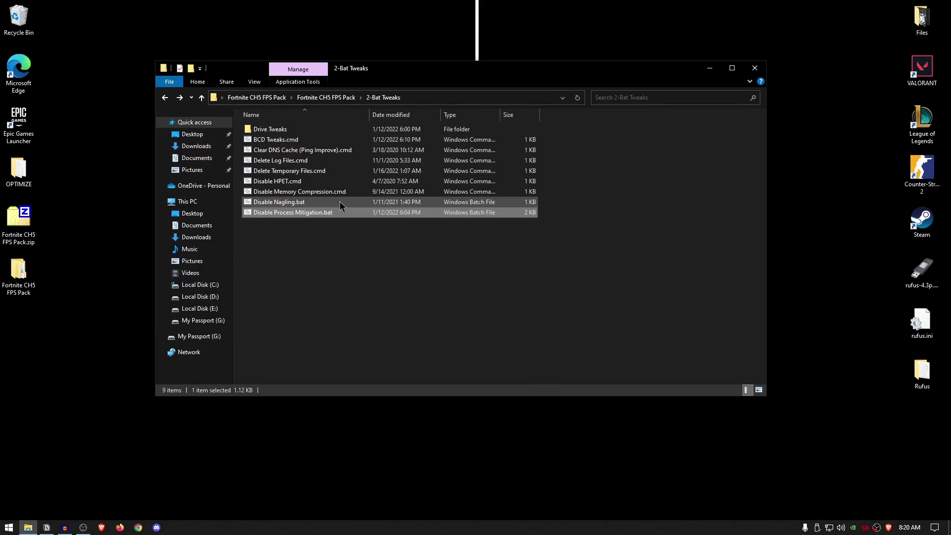
- Go to the 3-GPU Tweaks folder and examine the guide images and tweak files in AMD Settings and Intel Settings
key(alt+Up)
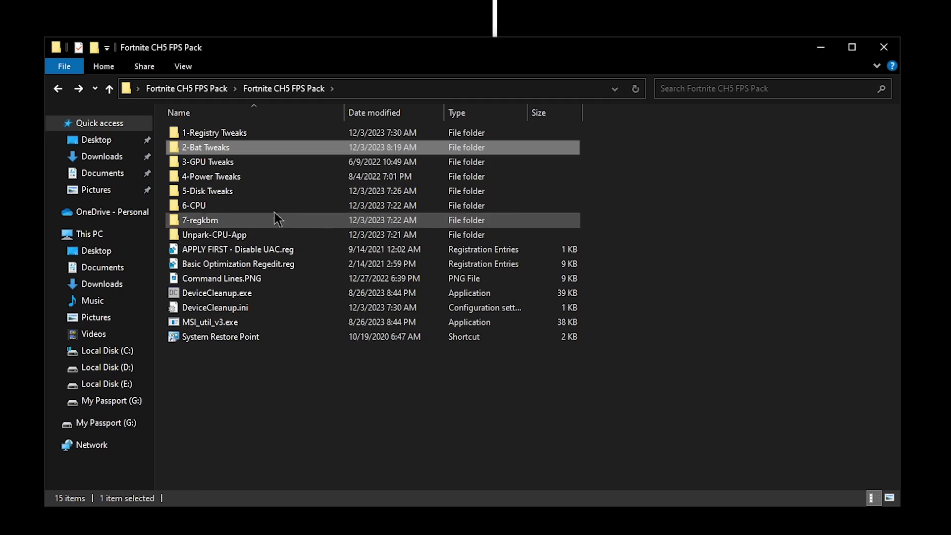
double_click(246, 161)
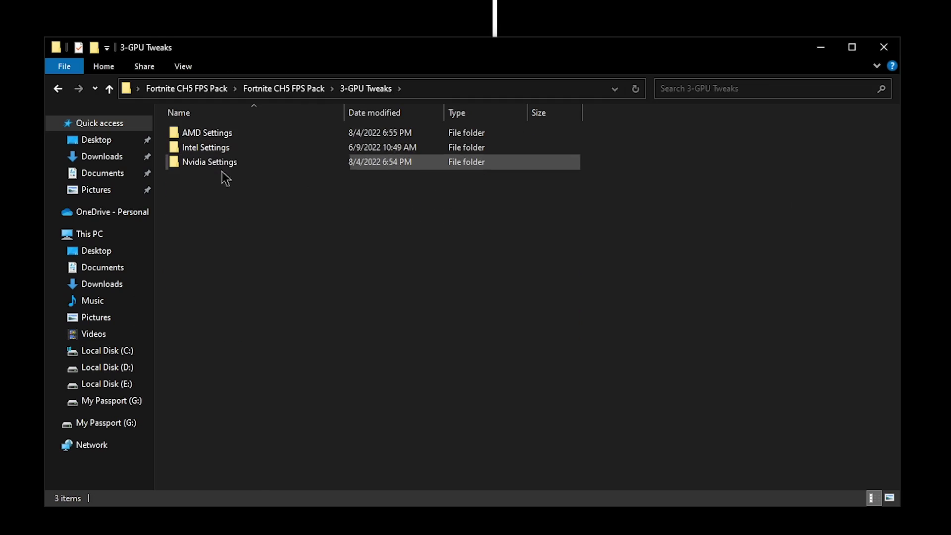
double_click(227, 133)
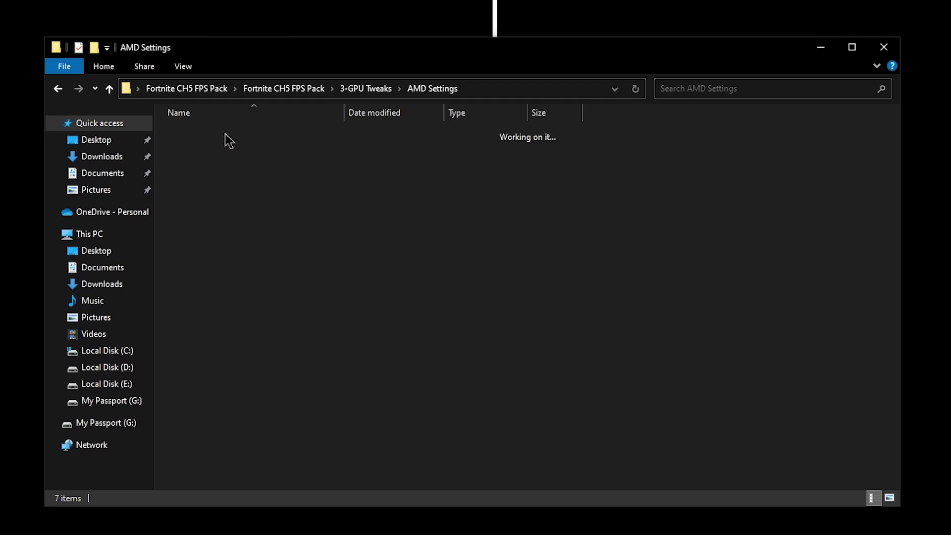
drag(166, 110, 520, 205)
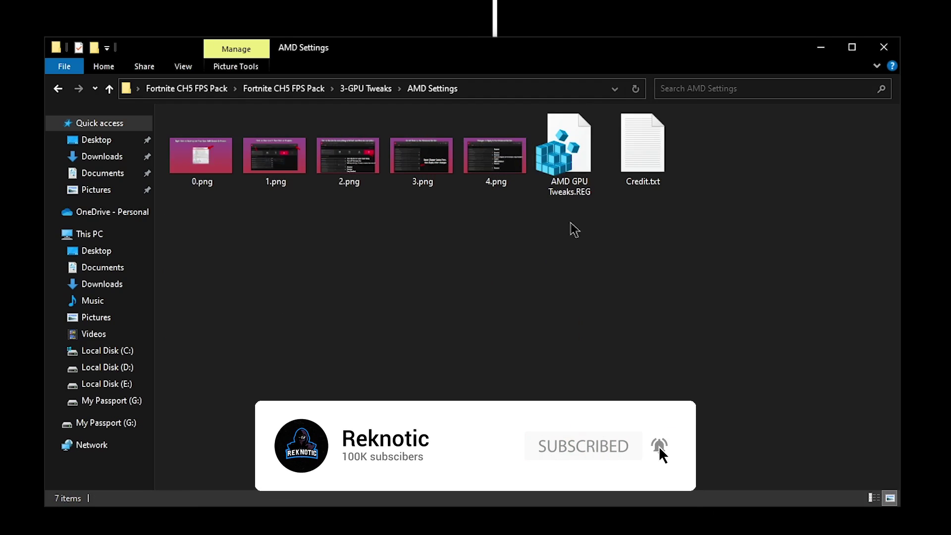
click(586, 157)
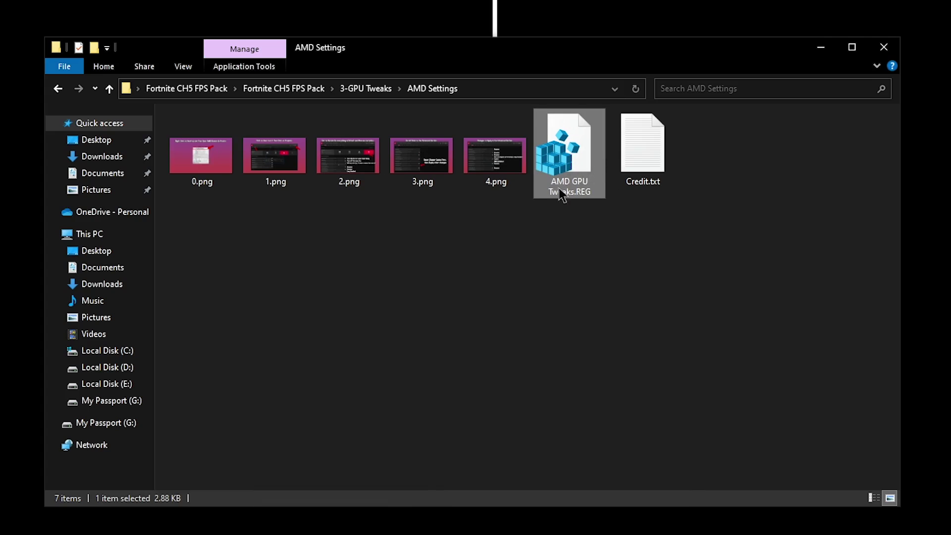
key(alt+Left)
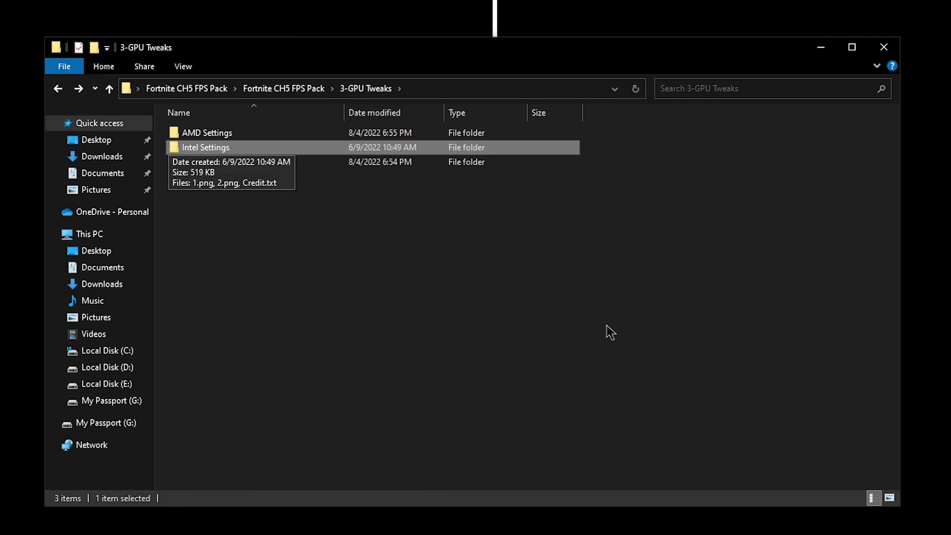
key(Return)
click(212, 157)
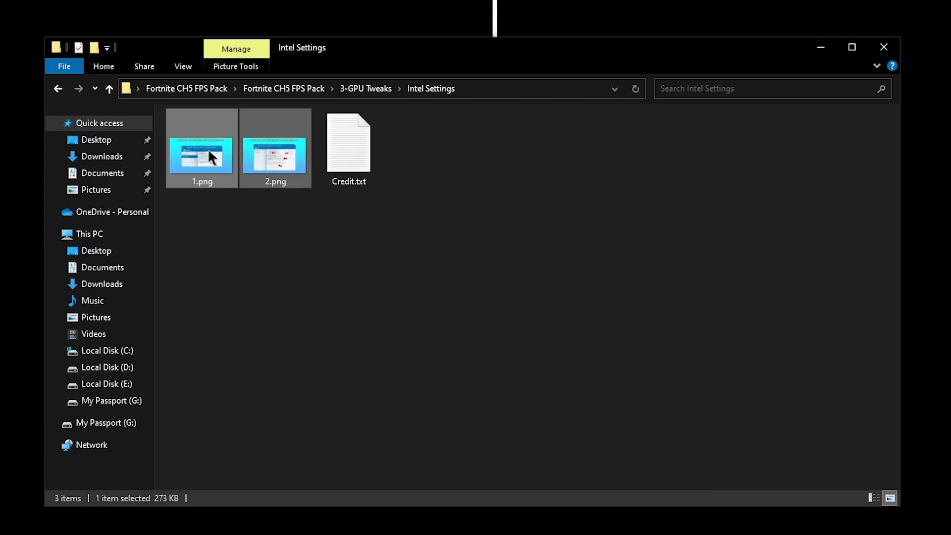
click(311, 278)
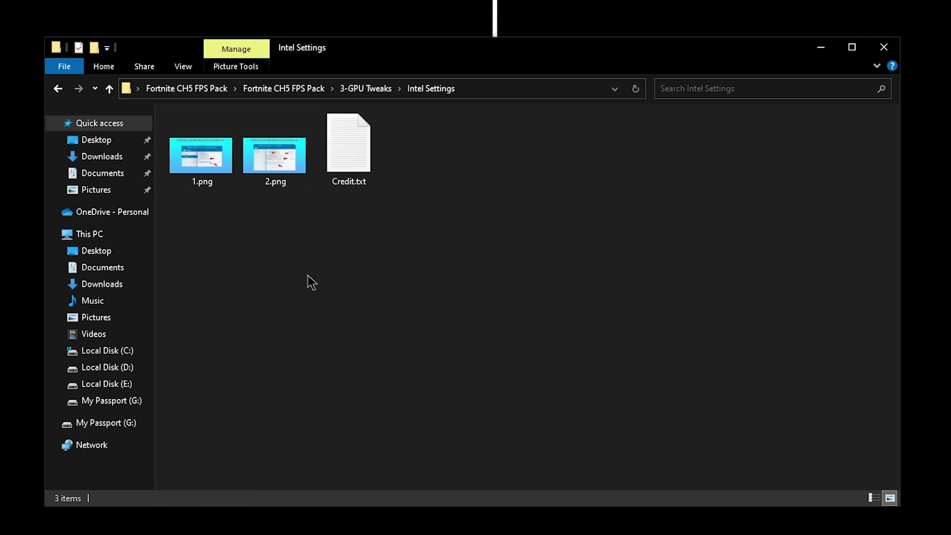
- Open Nvidia Inspector inside Nvidia Settings and import Reknotic's Nvidia Profile.nip with nvidiaProfileInspector.exe
key(BackSpace)
click(197, 166)
double_click(197, 167)
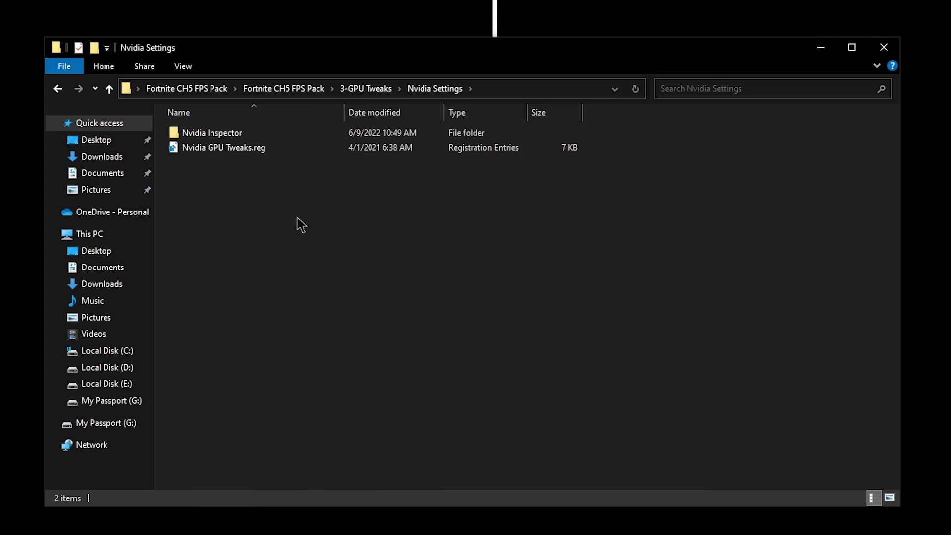
double_click(228, 132)
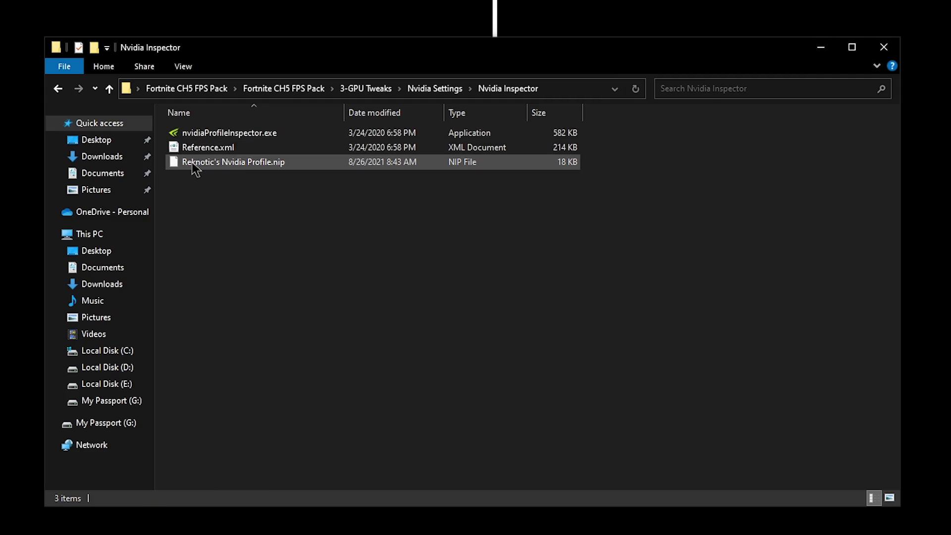
drag(225, 166, 282, 139)
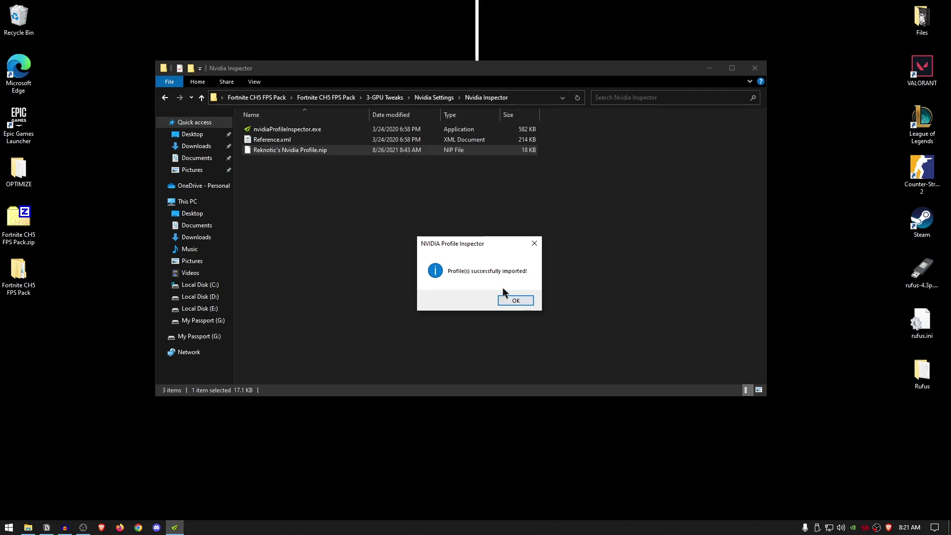
click(527, 299)
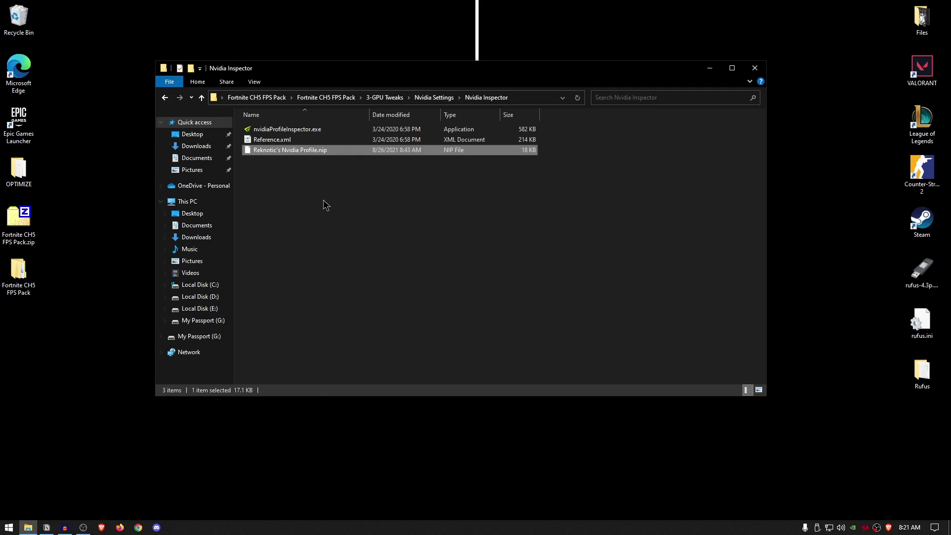
- Return to the Nvidia Settings folder and merge Nvidia GPU Tweaks.reg into the registry
click(166, 99)
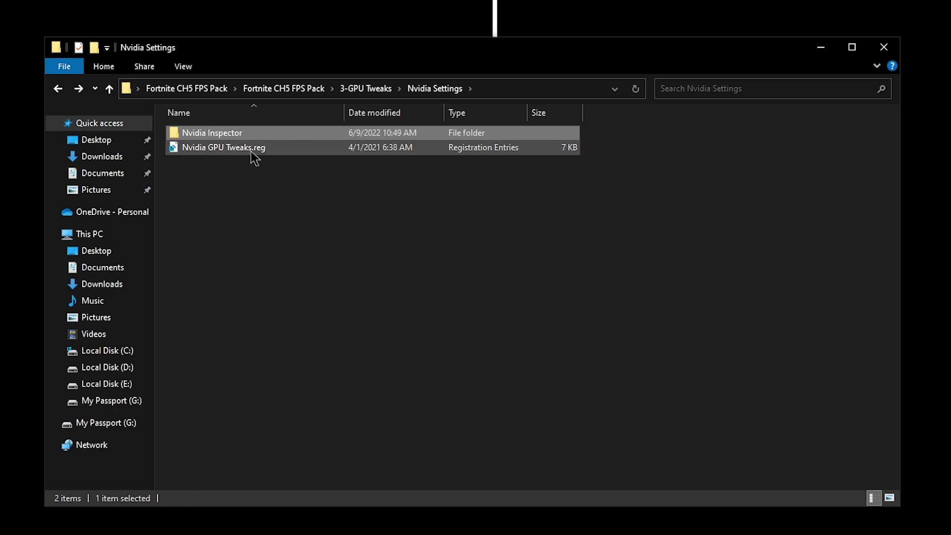
click(300, 140)
double_click(257, 150)
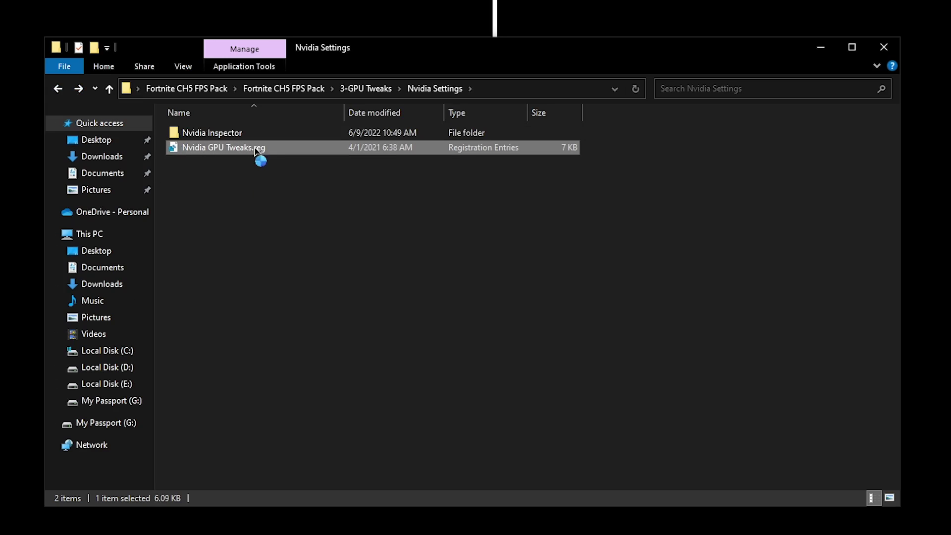
click(597, 343)
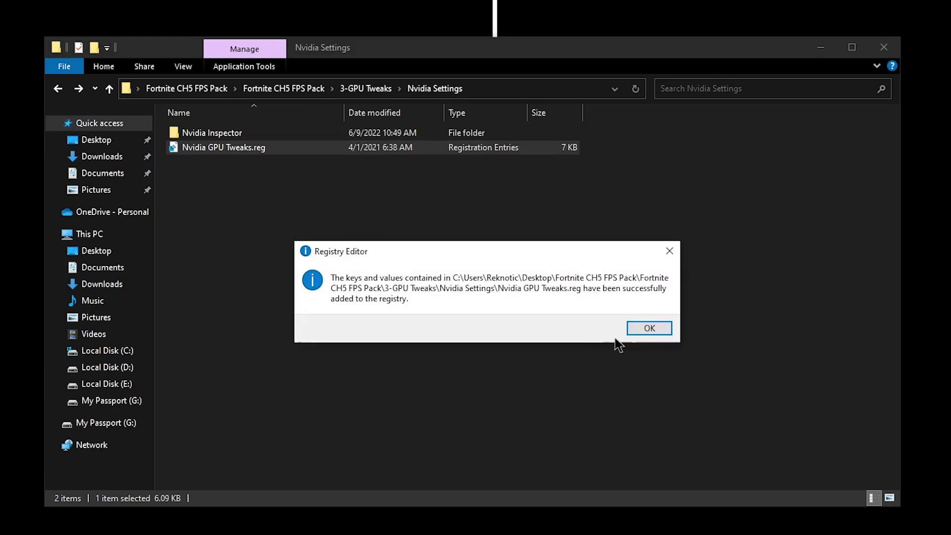
click(643, 327)
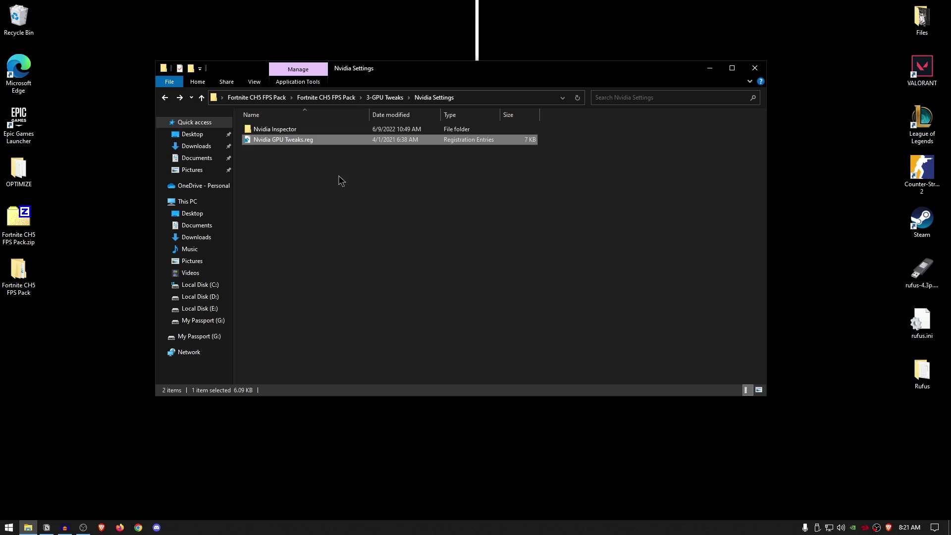
drag(339, 177, 284, 132)
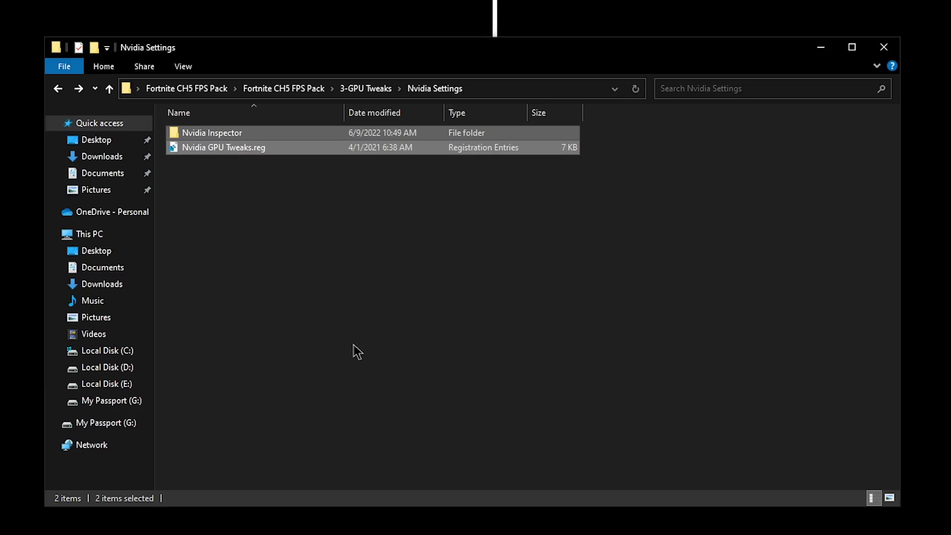
- Go back to the pack's main folder, open 4-Power Tweaks and merge Import_Power_Plan.reg into the registry
key(alt+Left)
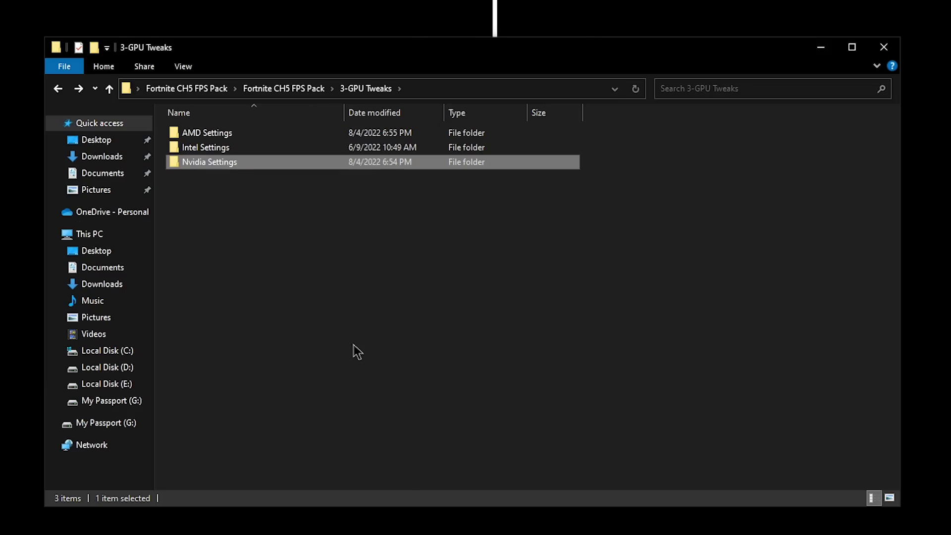
click(57, 89)
click(212, 177)
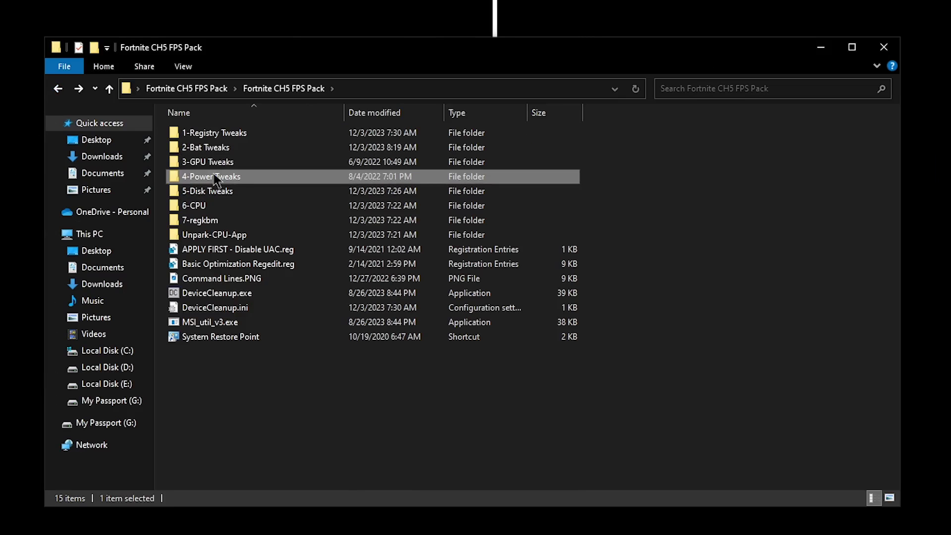
double_click(244, 180)
click(203, 180)
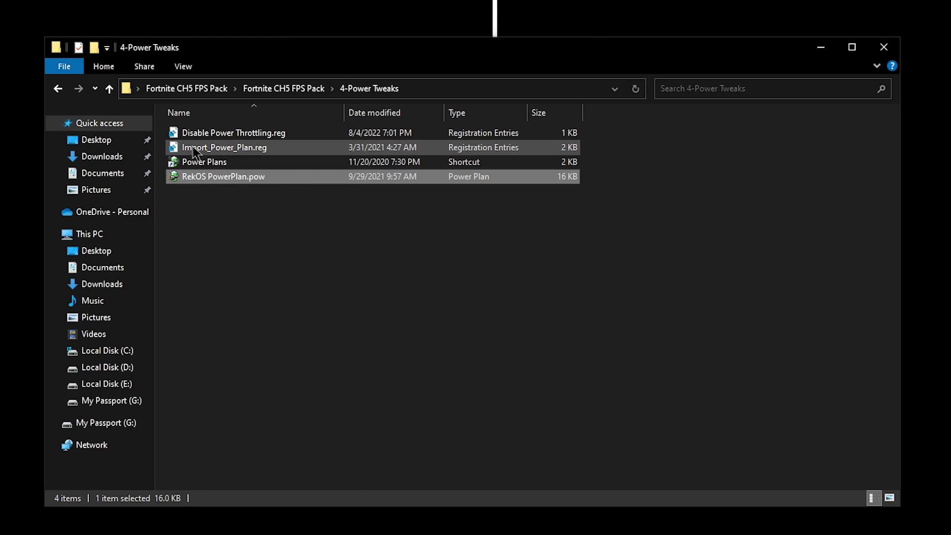
double_click(280, 149)
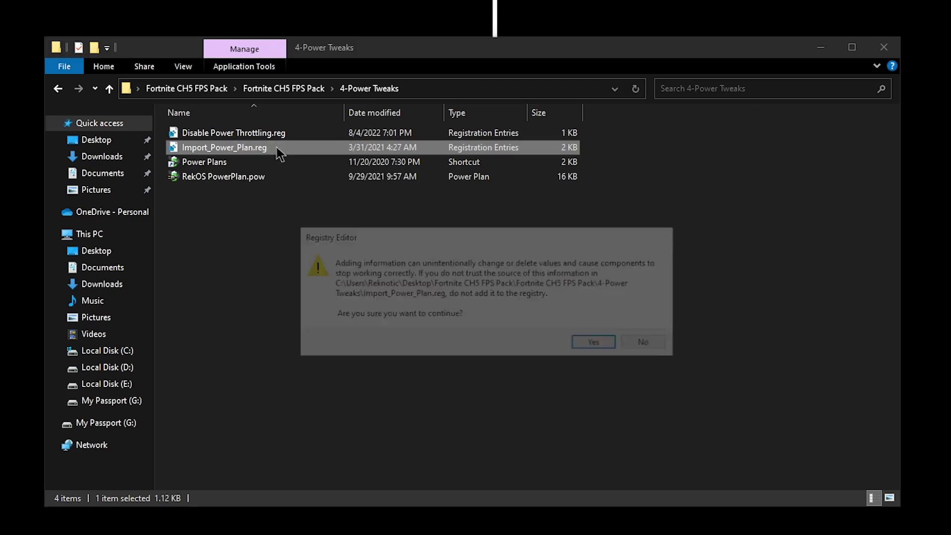
click(596, 342)
click(649, 328)
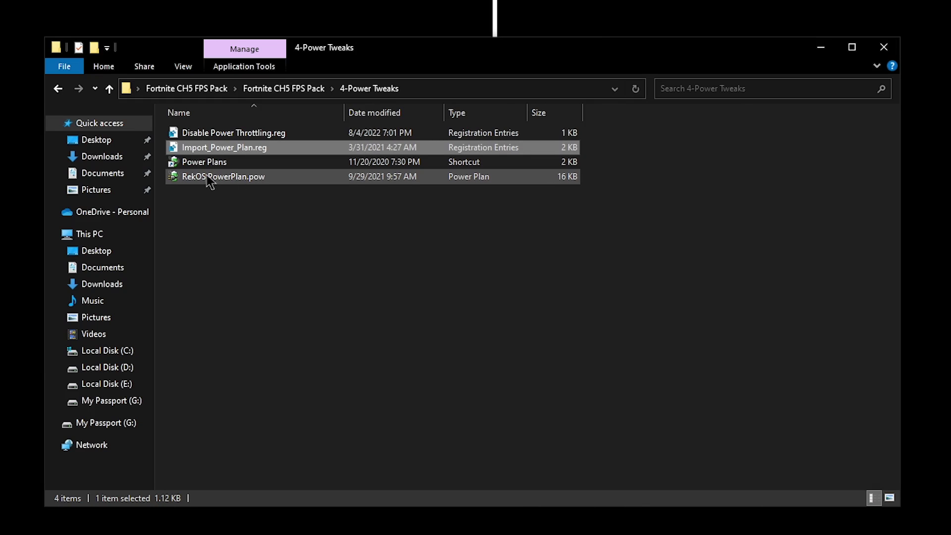
- Open the Power Plans shortcut, choose a Rek OS PowerPlan from the listed plans, and close Power Options
click(232, 181)
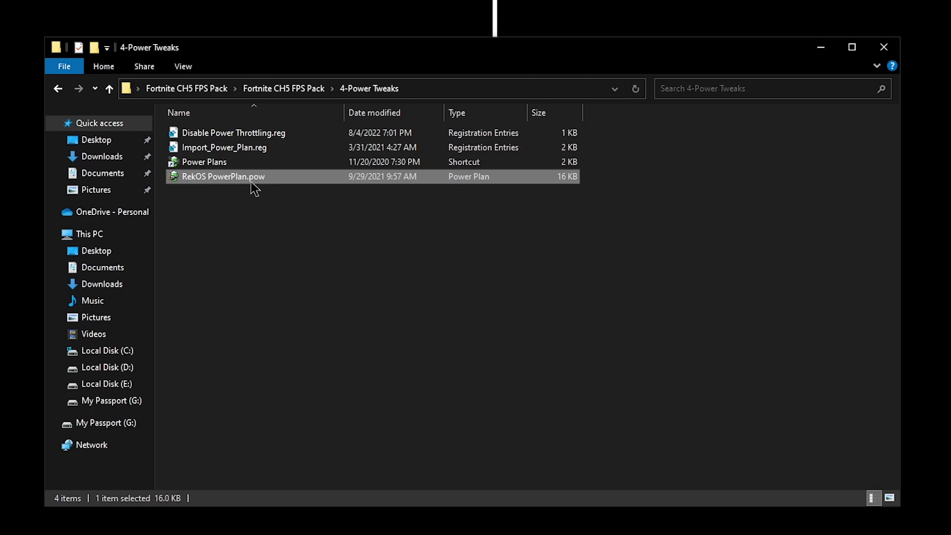
double_click(208, 162)
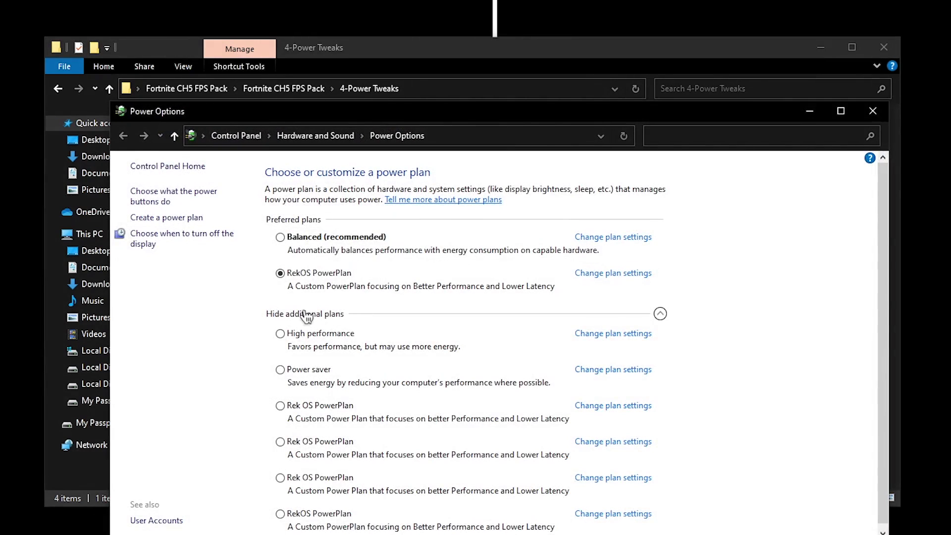
scroll(379, 373, down, 1)
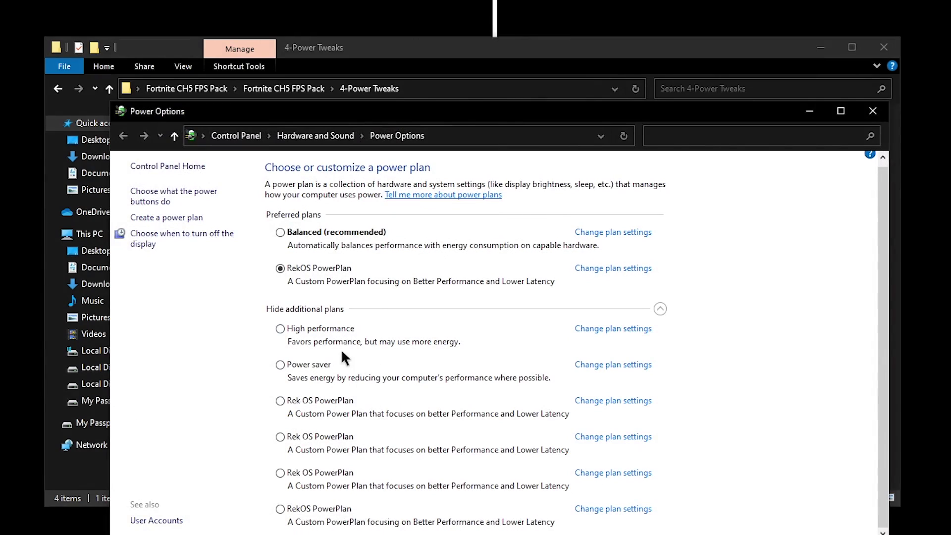
click(320, 398)
click(873, 111)
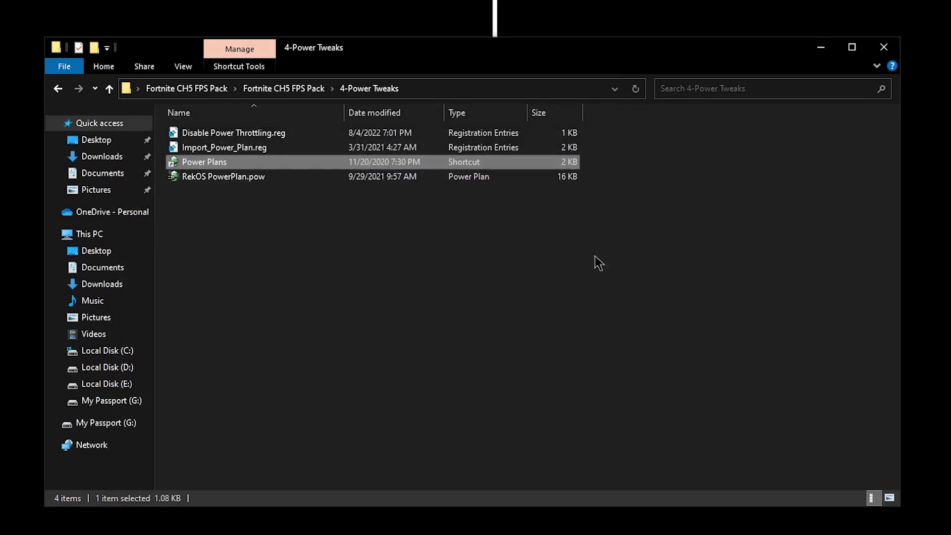
- Merge Disable Power Throttling.reg from the 4-Power Tweaks folder into the registry
click(239, 133)
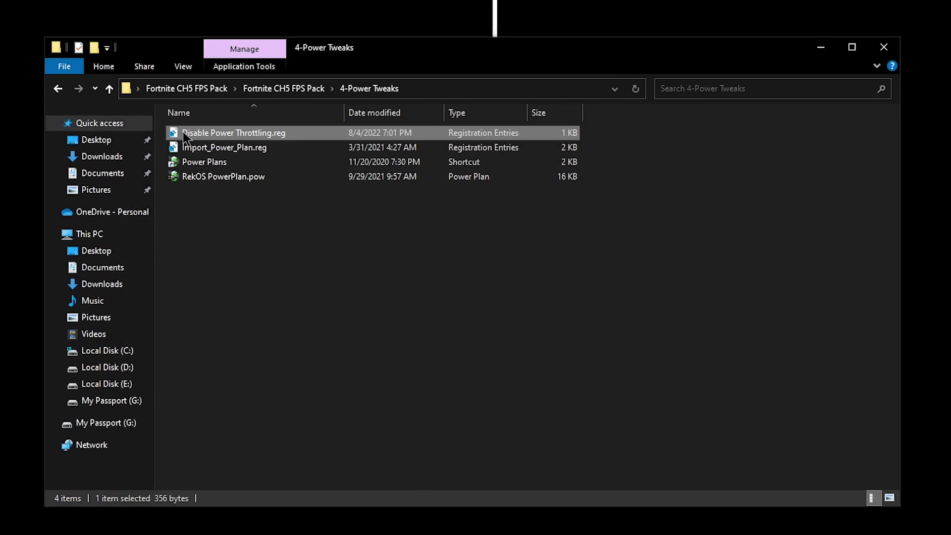
double_click(261, 137)
click(596, 345)
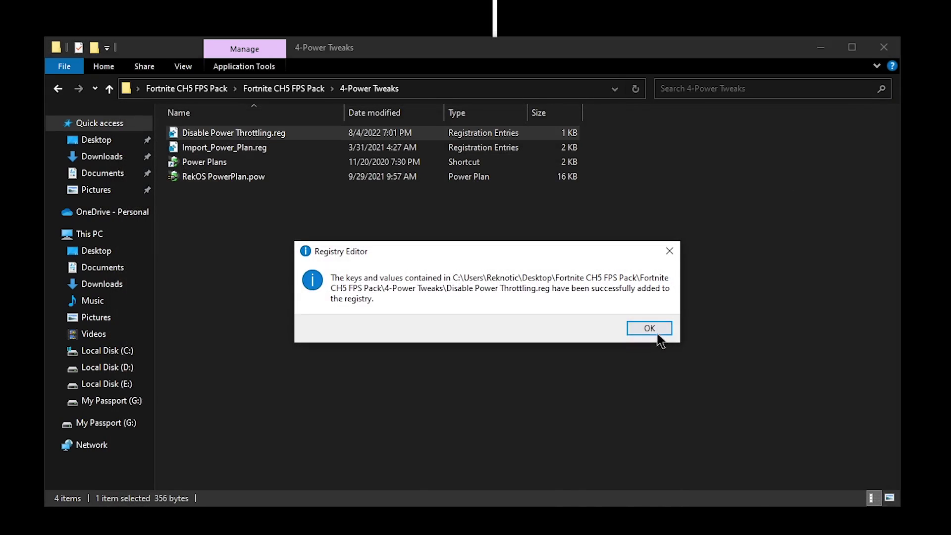
click(658, 334)
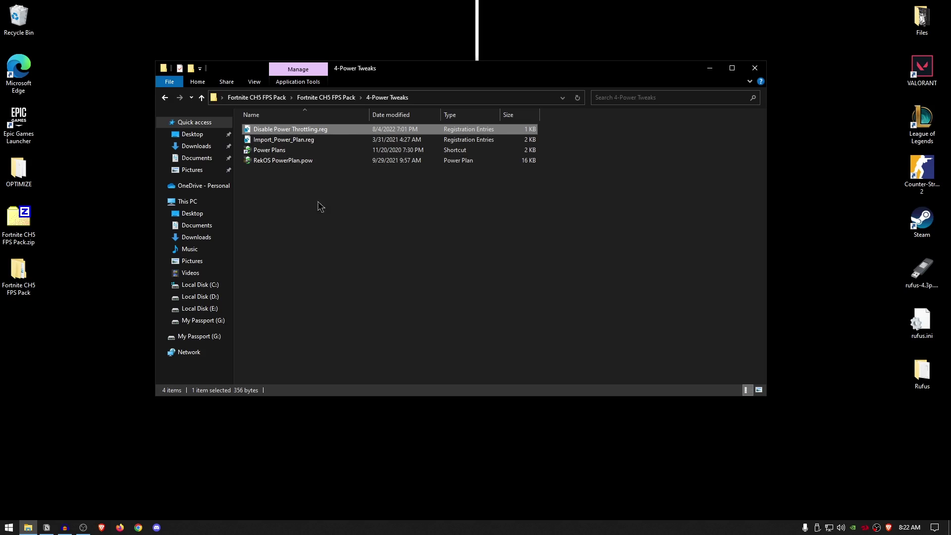
- Return to the pack's main folder, open 5-Disk Tweaks and read the SSD advice in ReadMe.txt
key(alt+Up)
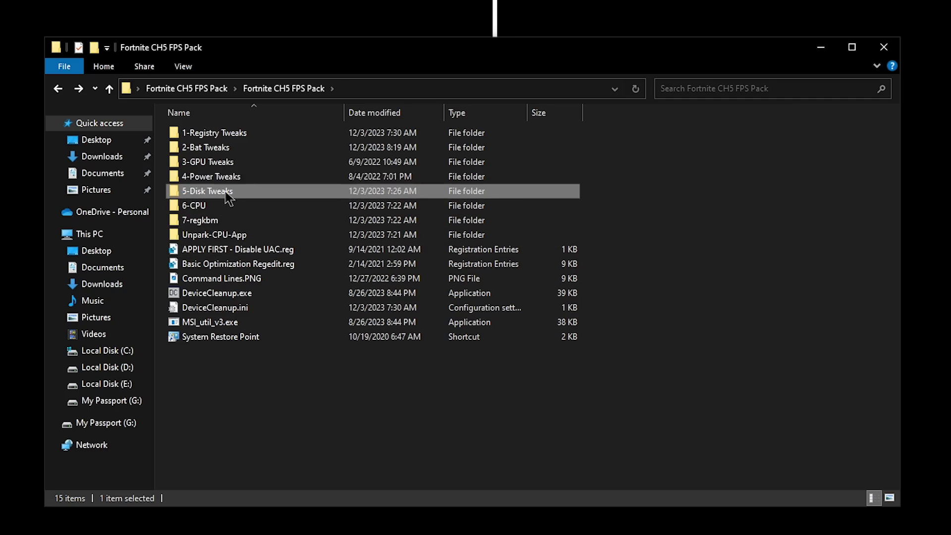
double_click(310, 167)
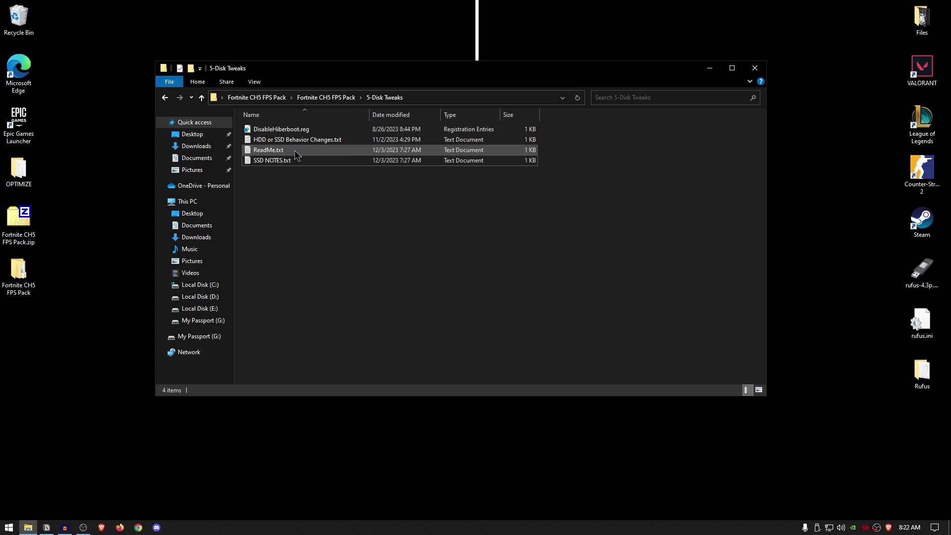
double_click(213, 162)
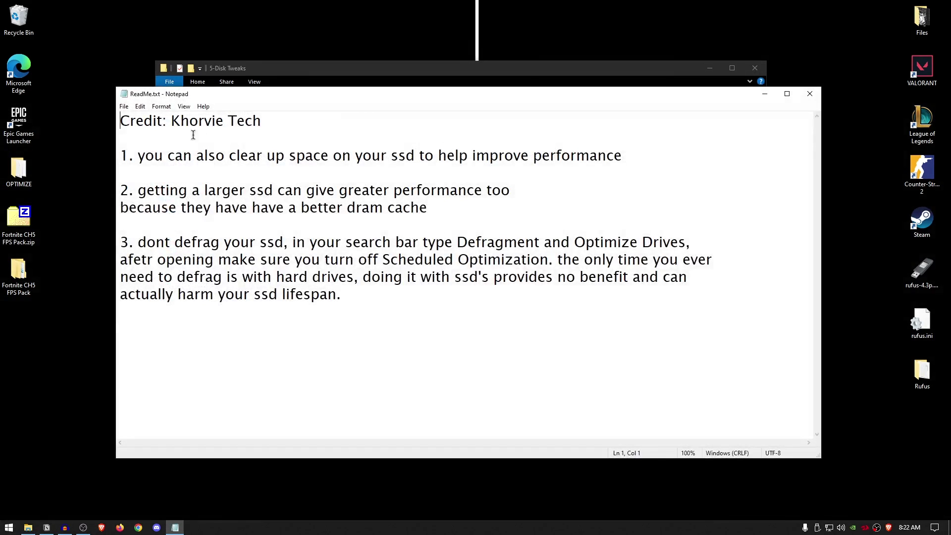
drag(177, 122, 346, 124)
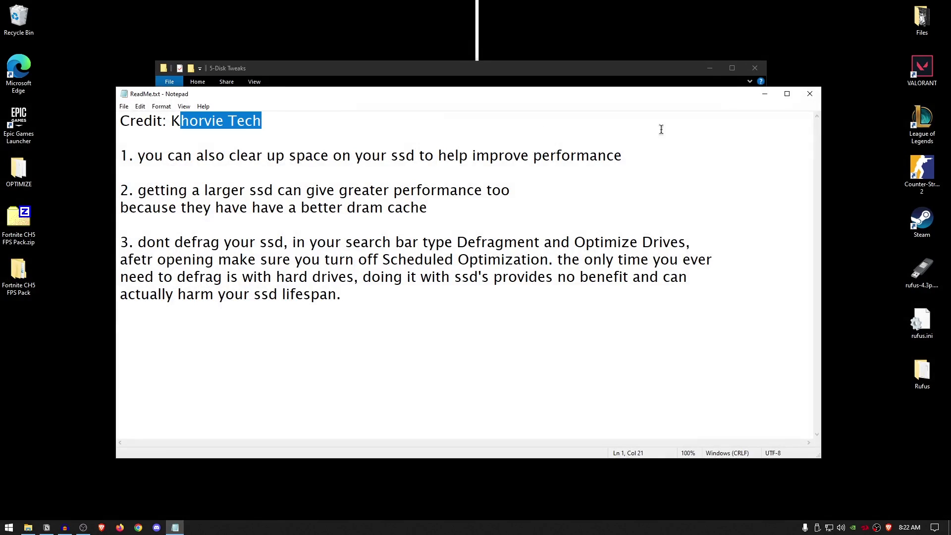
click(812, 97)
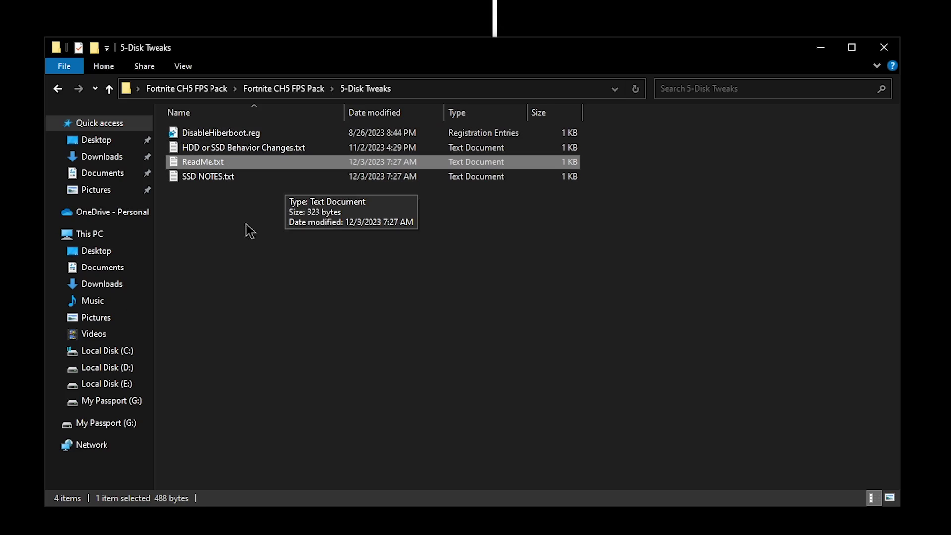
- Merge DisableHiberboot.reg from the 5-Disk Tweaks folder into the registry
double_click(223, 133)
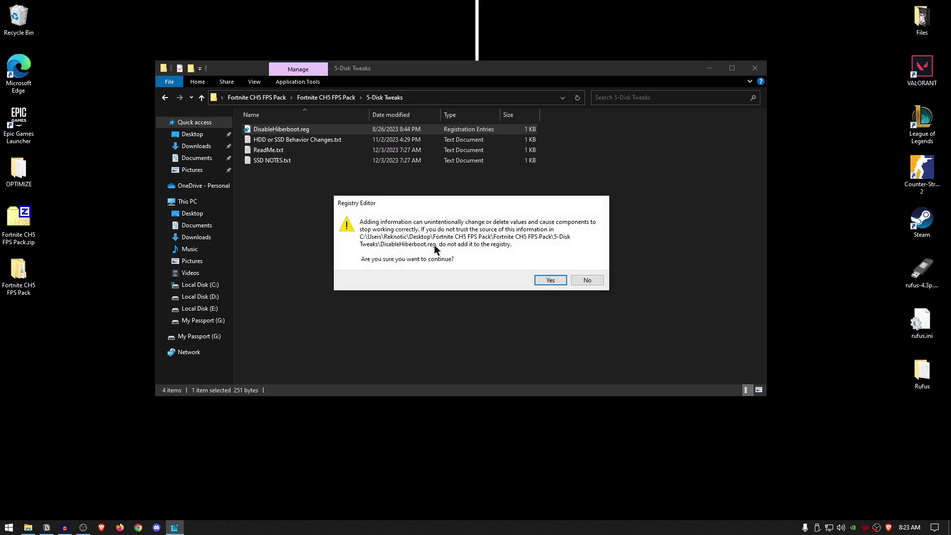
click(549, 280)
click(587, 271)
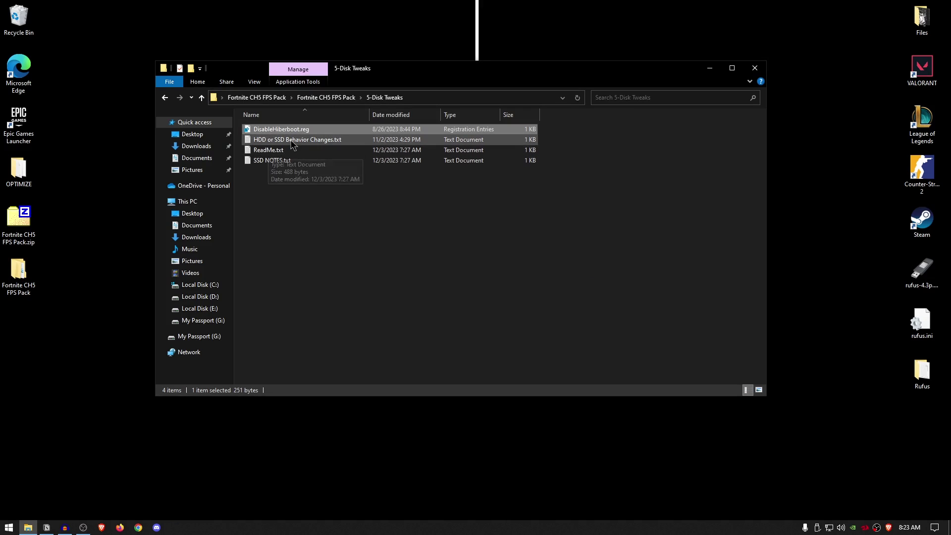
- Examine the HDD and SSD fsutil commands in HDD or SSD Behavior Changes.txt, and close the file
double_click(312, 140)
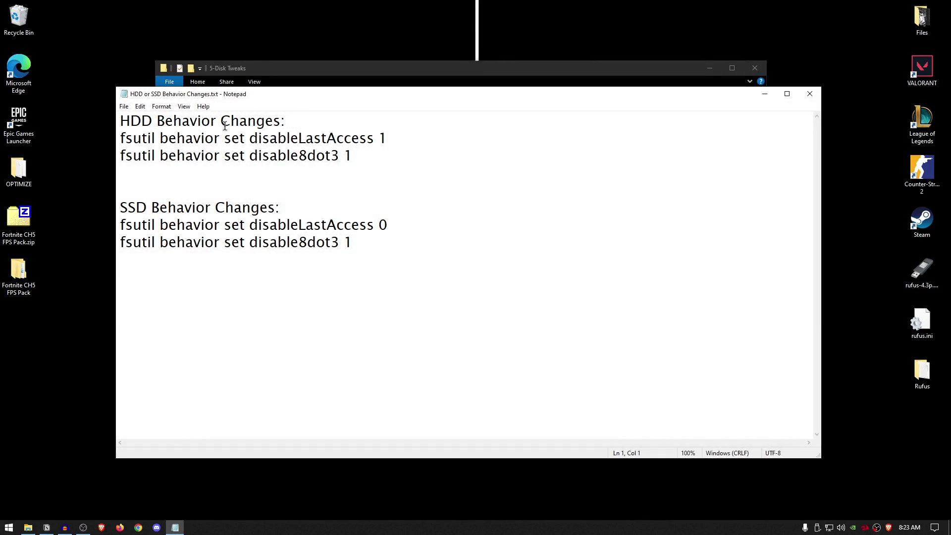
drag(122, 135, 387, 142)
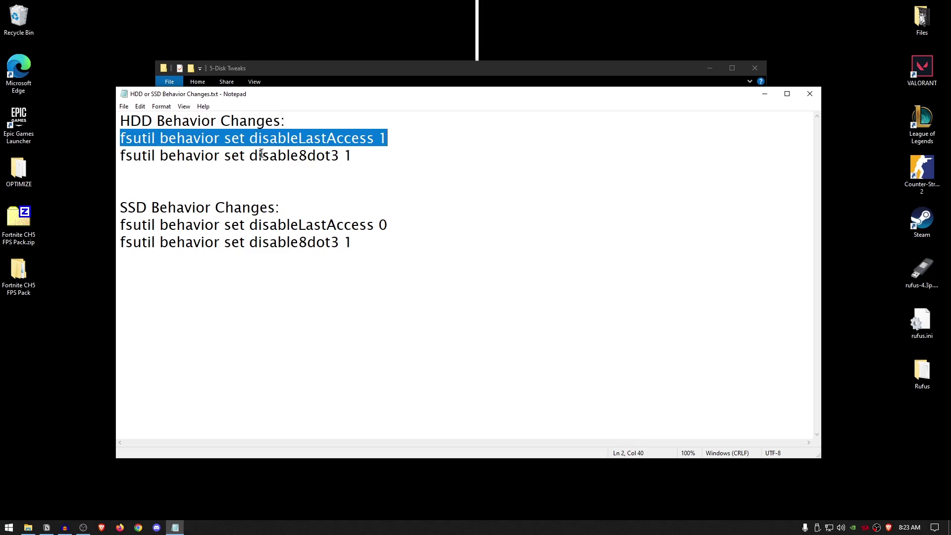
drag(123, 158, 403, 160)
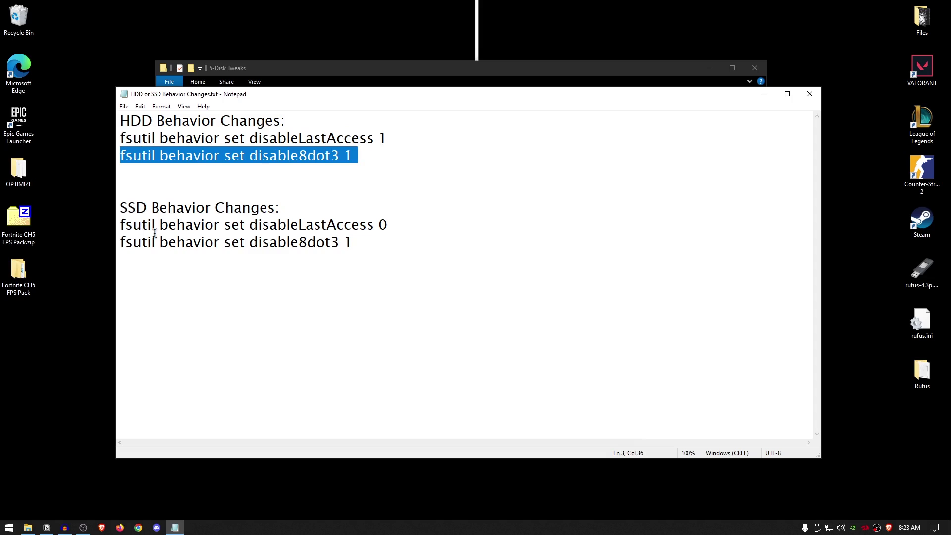
drag(122, 227, 391, 228)
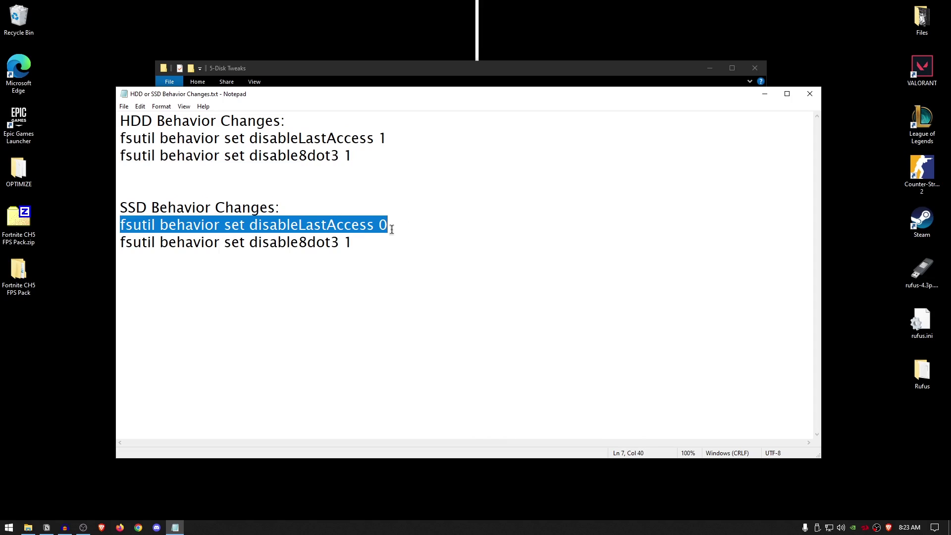
drag(122, 242, 429, 243)
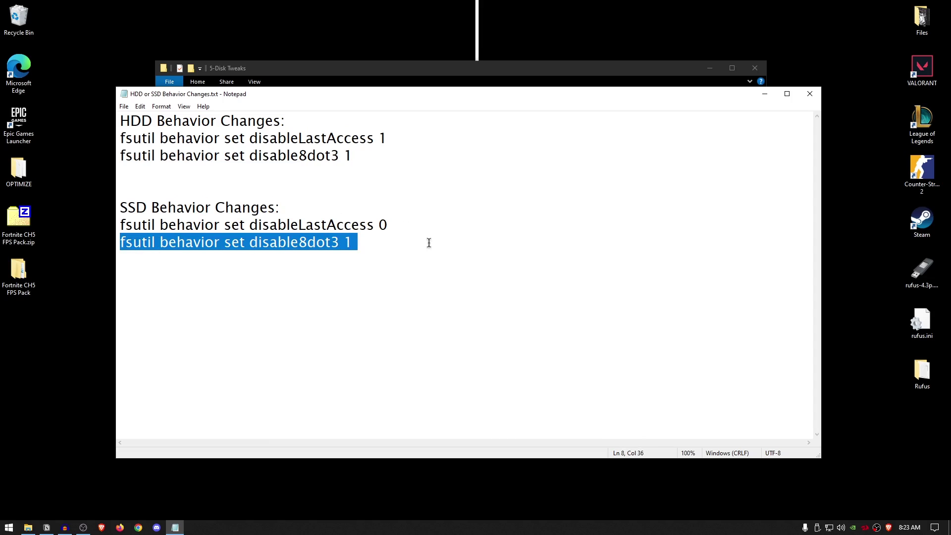
click(337, 189)
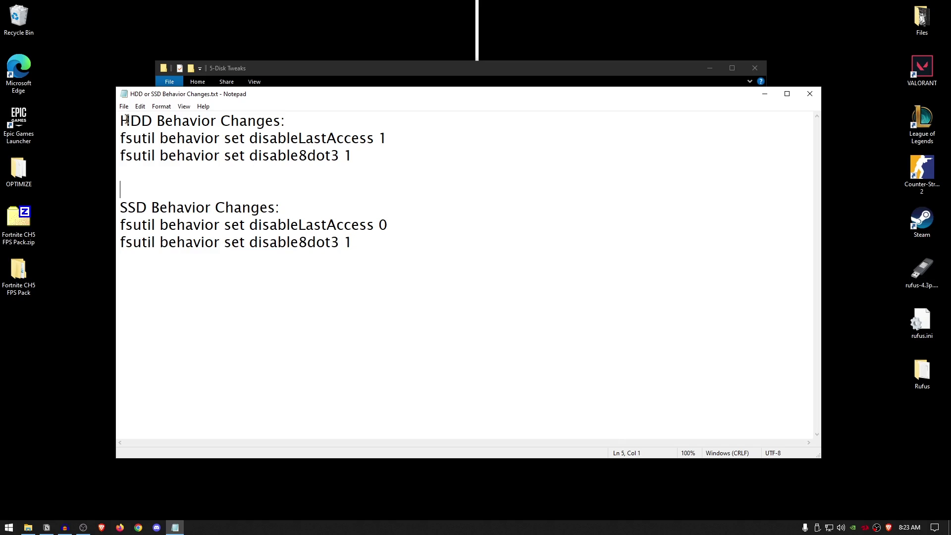
drag(121, 120, 324, 123)
drag(121, 208, 291, 206)
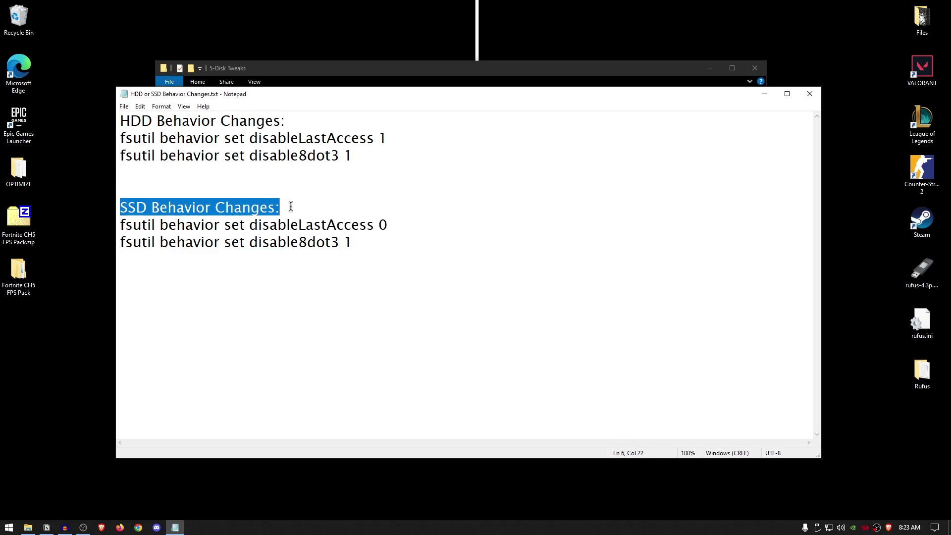
click(332, 207)
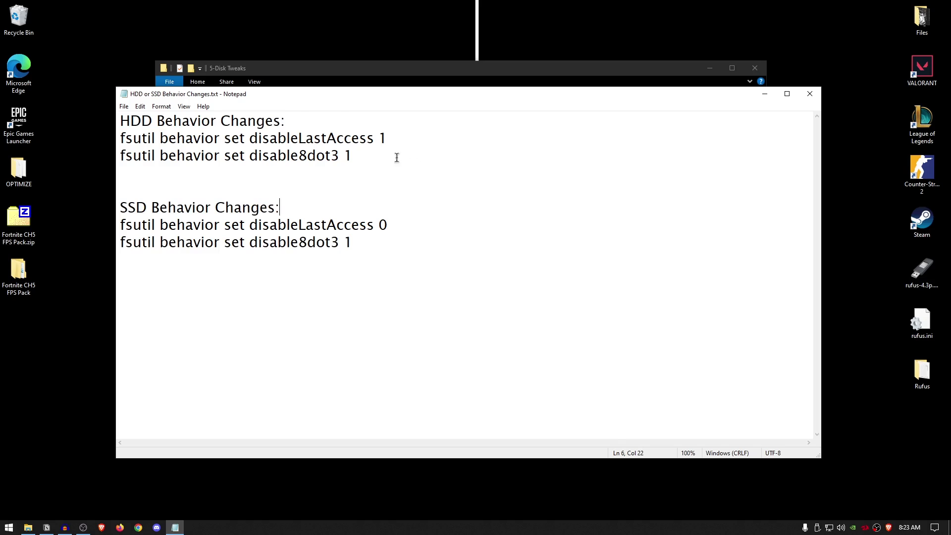
click(810, 94)
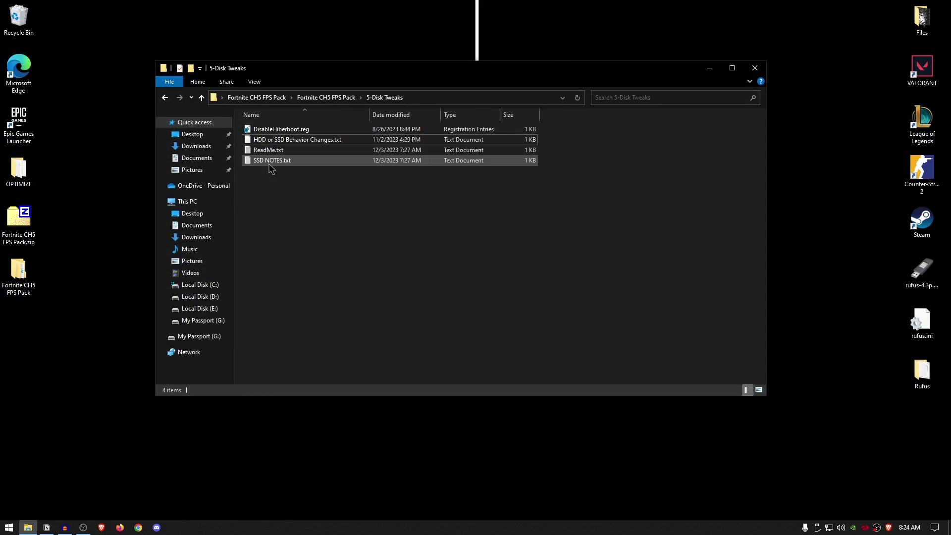
- Open SSD NOTES.txt and launch Command Prompt as administrator
double_click(271, 161)
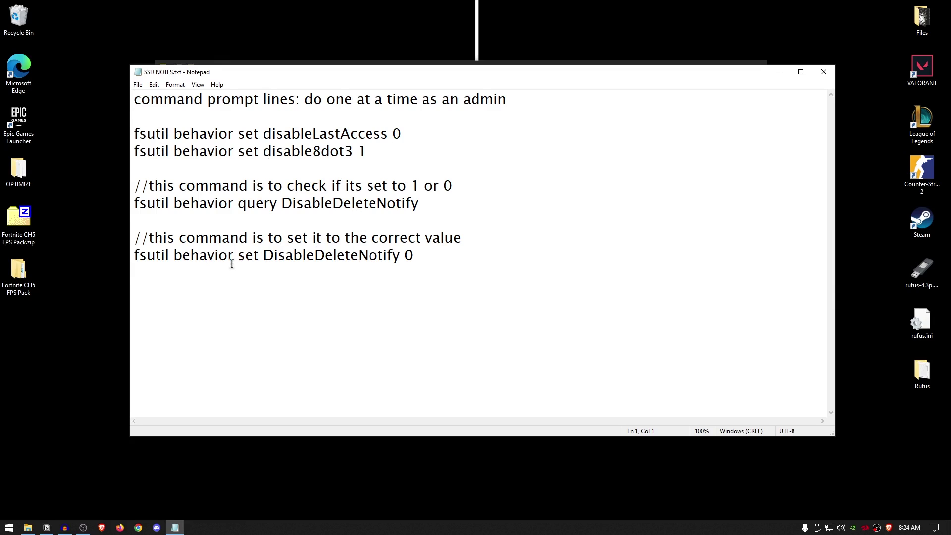
click(9, 528)
text(cmdd)
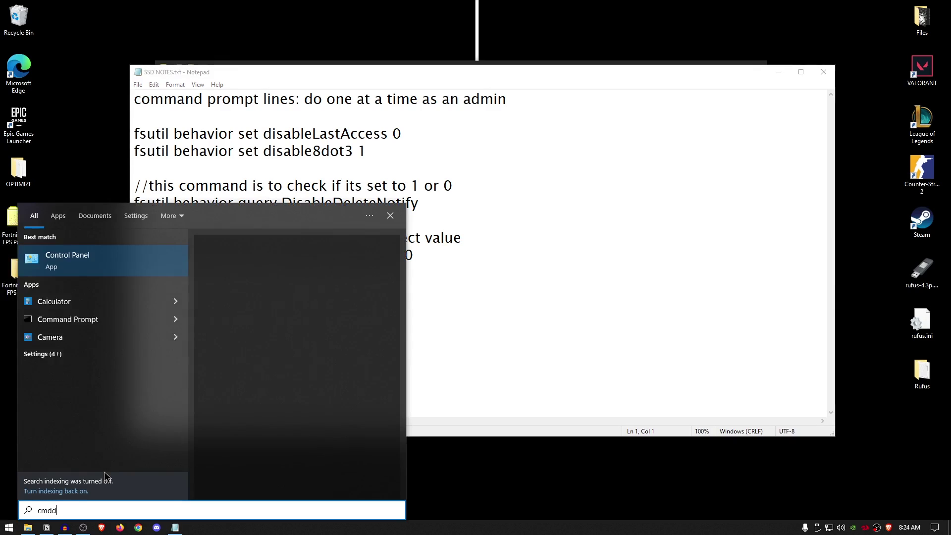
click(251, 353)
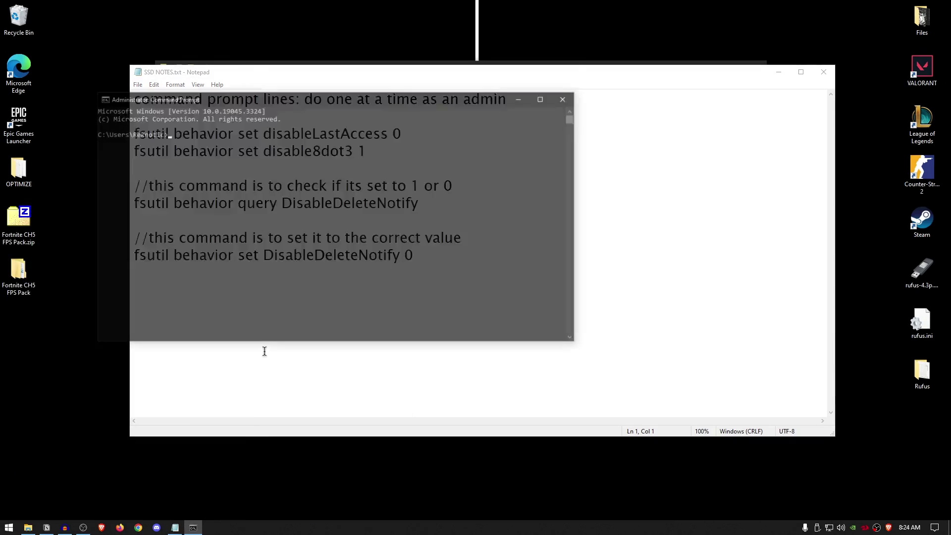
- Copy fsutil behavior set disableLastAccess 0 from SSD NOTES.txt and run it in the administrator Command Prompt
click(425, 167)
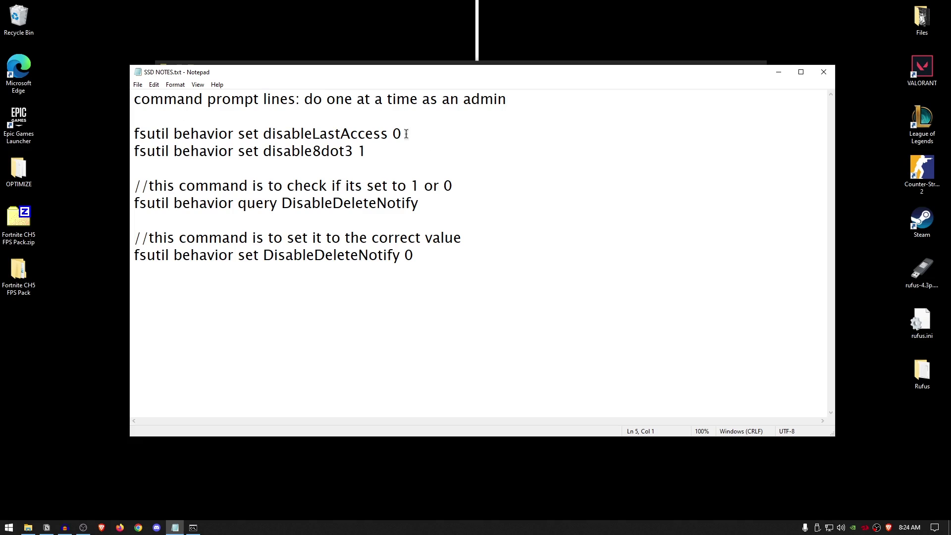
drag(406, 133, 134, 134)
key(ctrl+c)
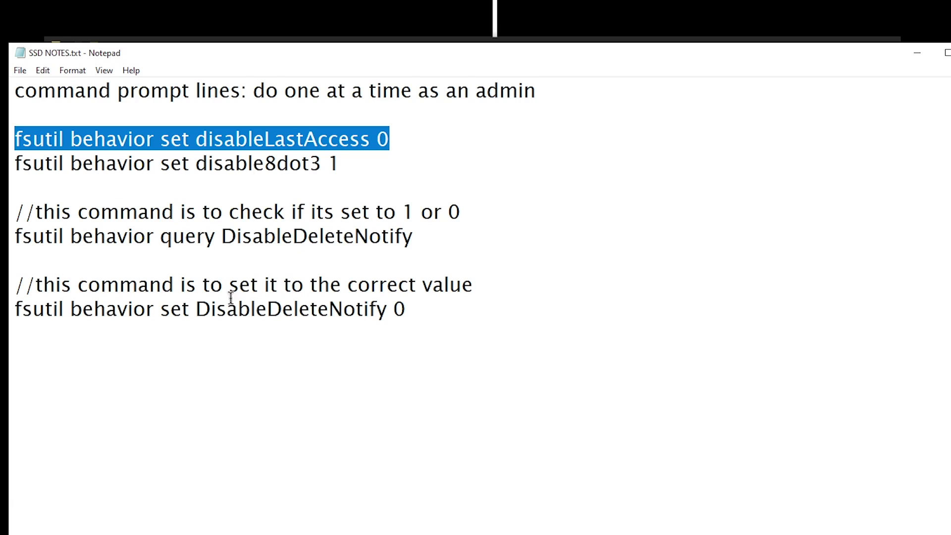
click(193, 527)
right_click(315, 394)
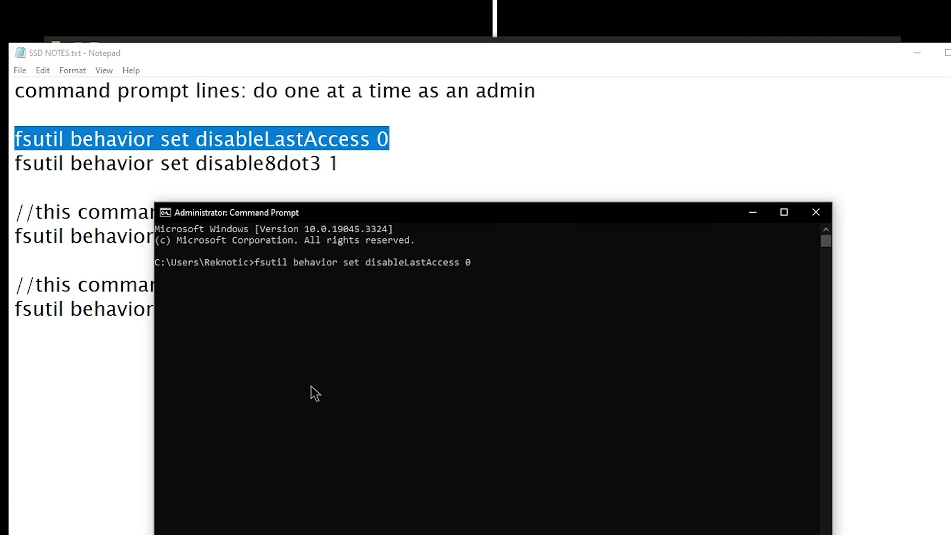
key(Return)
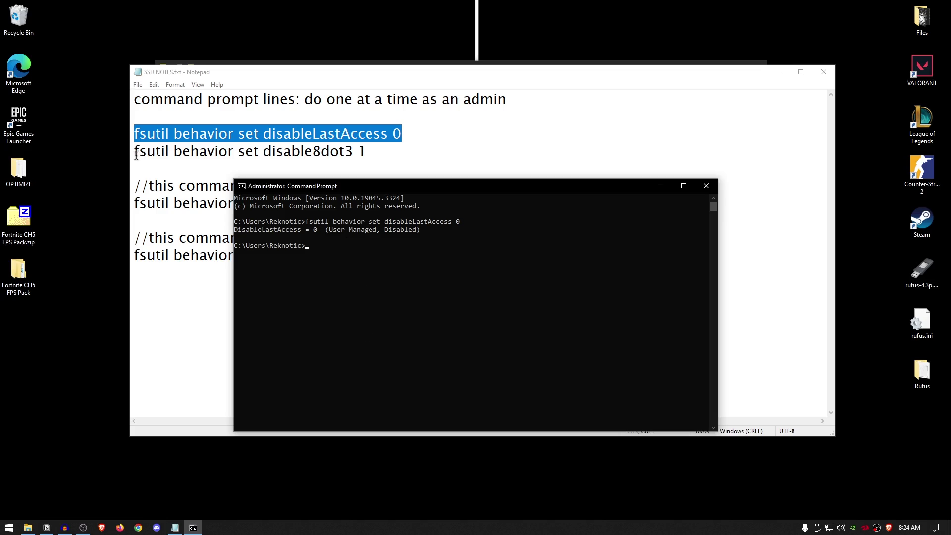
- Copy fsutil behavior set disable8dot3 1 from the notes and run it in Command Prompt
drag(15, 164, 371, 152)
key(ctrl+c)
right_click(339, 155)
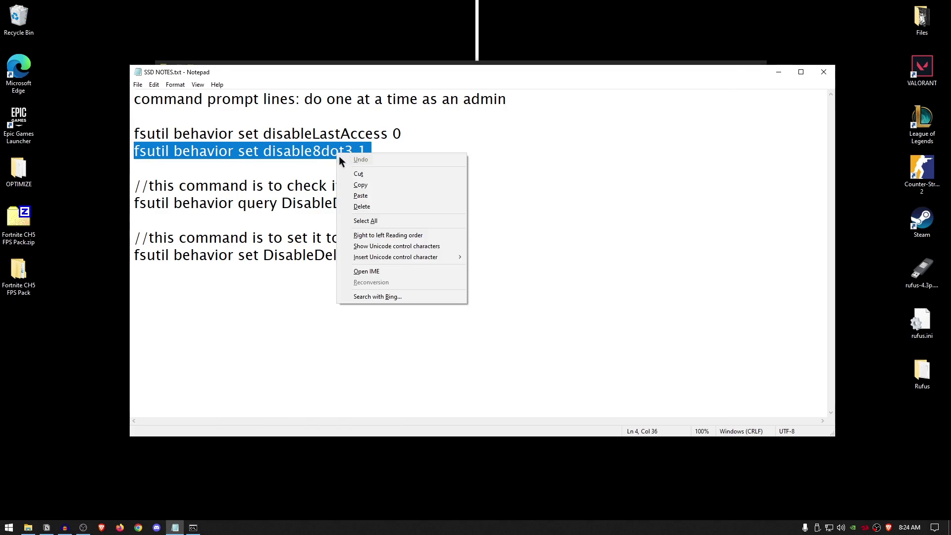
click(355, 183)
key(alt+Tab)
right_click(390, 326)
key(Return)
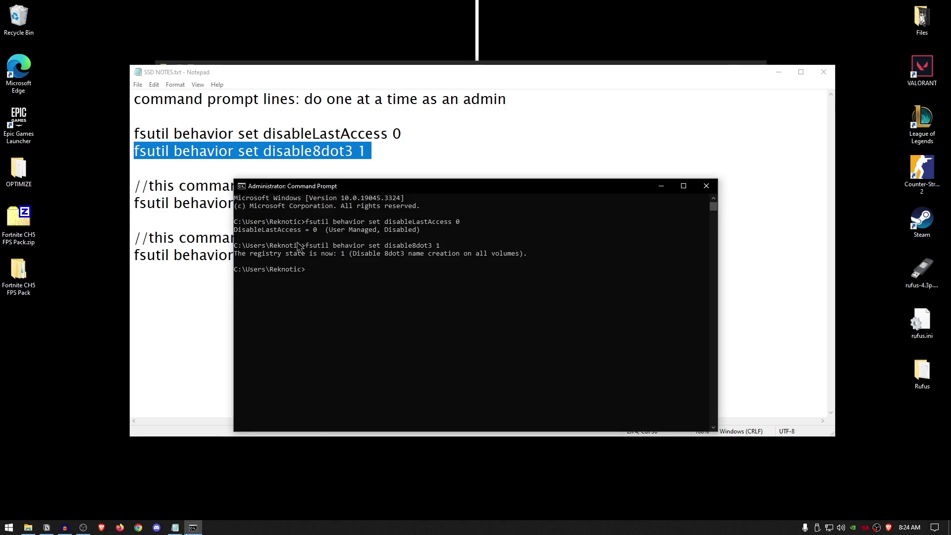
- Check the DisableDeleteNotify setting by copying fsutil behavior query DisableDeleteNotify from the notes and running it in Command Prompt
drag(134, 202, 423, 204)
right_click(381, 205)
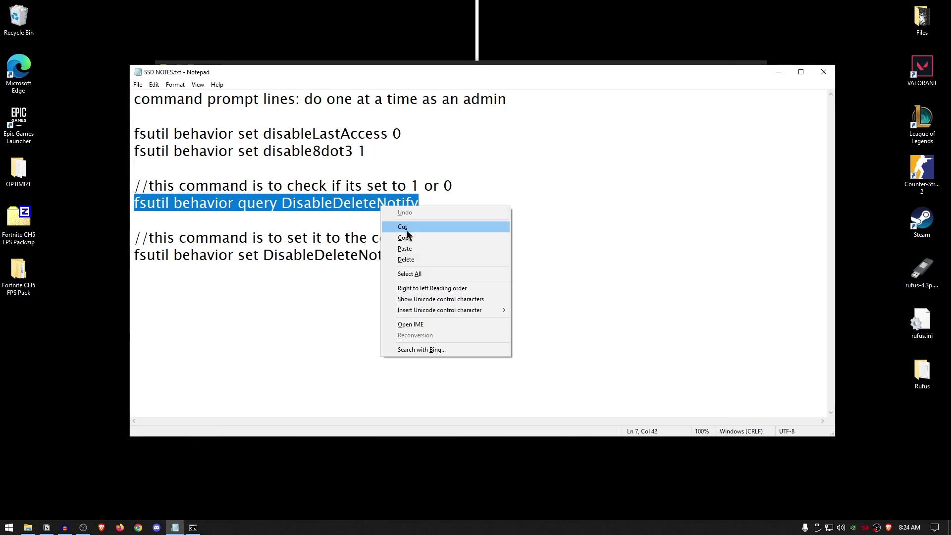
click(397, 237)
key(alt+Tab)
right_click(380, 342)
key(Return)
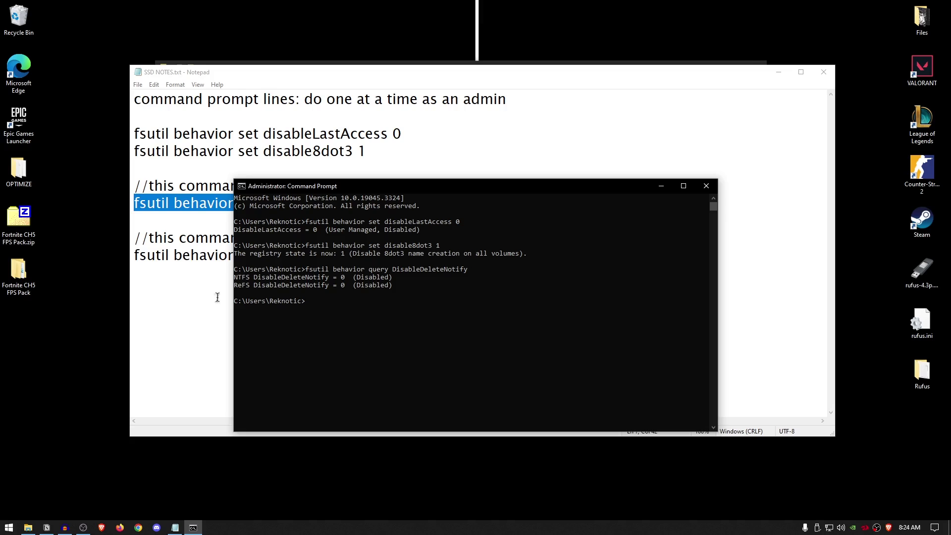
- Copy fsutil behavior set DisableDeleteNotify 0 from the notes, run it in Command Prompt, and close the prompt
click(149, 275)
click(135, 254)
drag(136, 255, 456, 265)
right_click(395, 255)
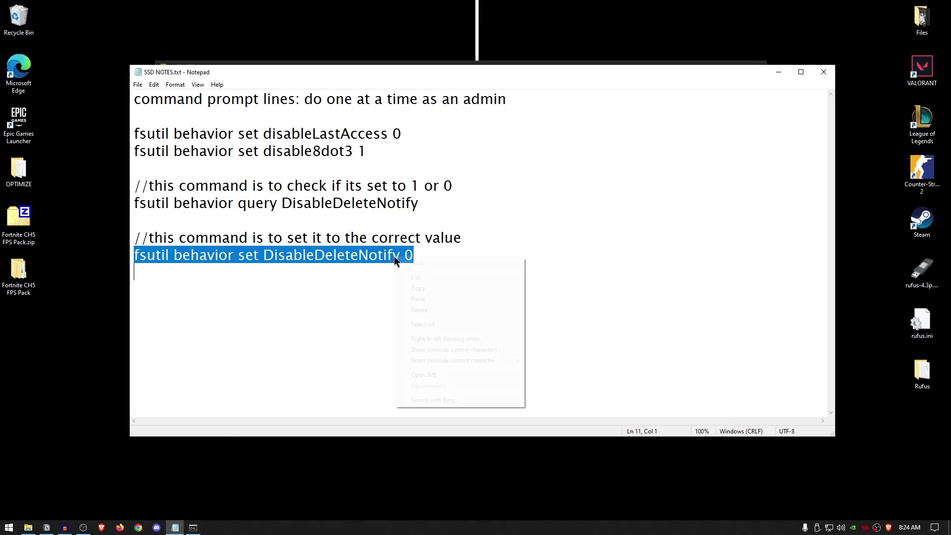
click(425, 288)
click(193, 527)
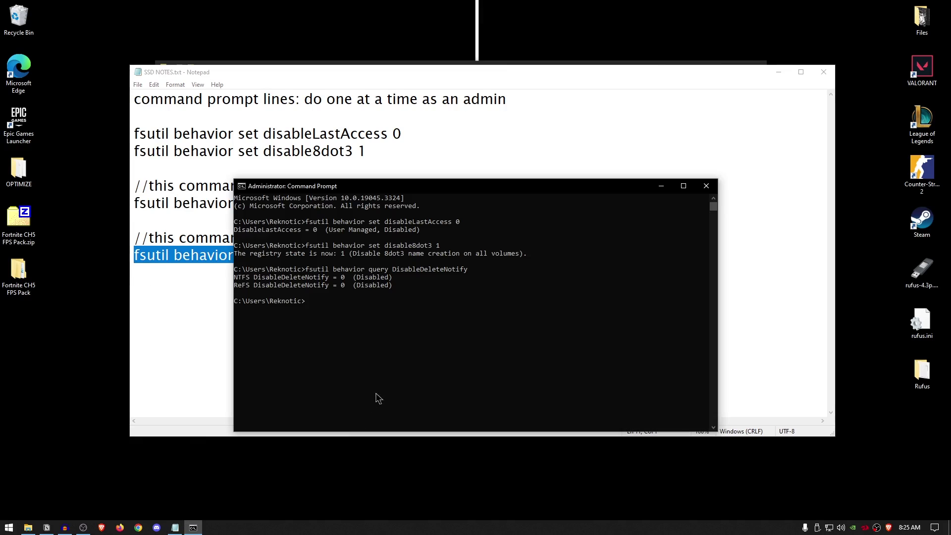
right_click(393, 377)
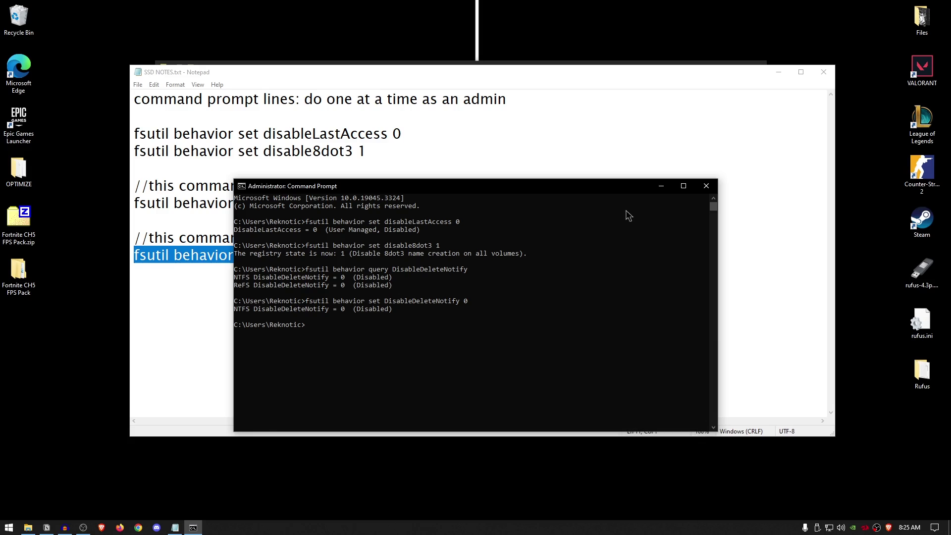
click(706, 186)
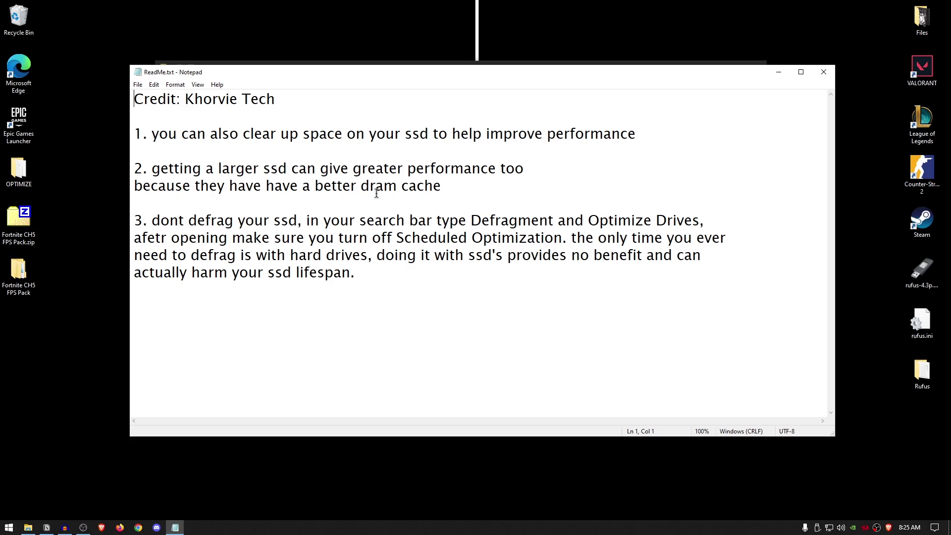
- Review the SSD tips in ReadMe.txt and check the scheduled optimization setting in Defragment and Optimize Drives, closing both
drag(243, 137, 401, 136)
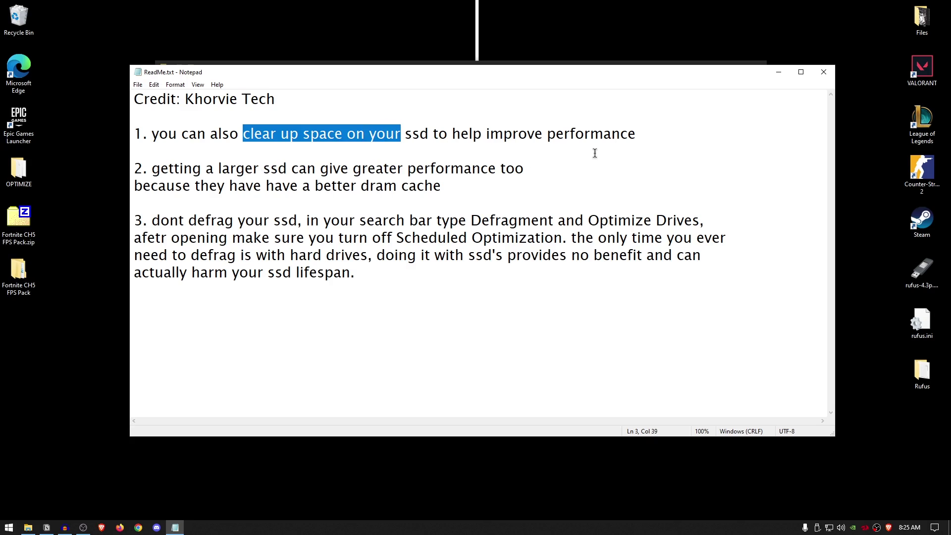
drag(206, 169, 425, 169)
click(486, 196)
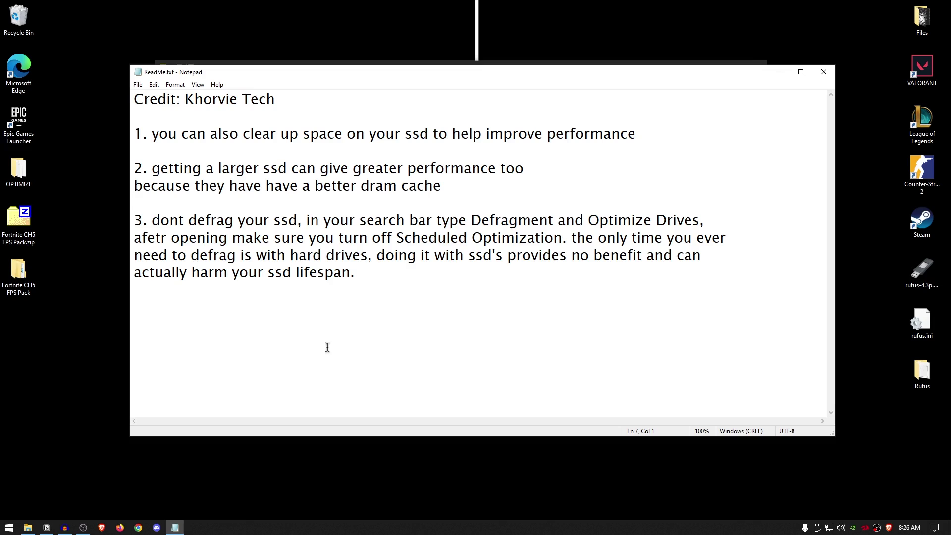
click(9, 527)
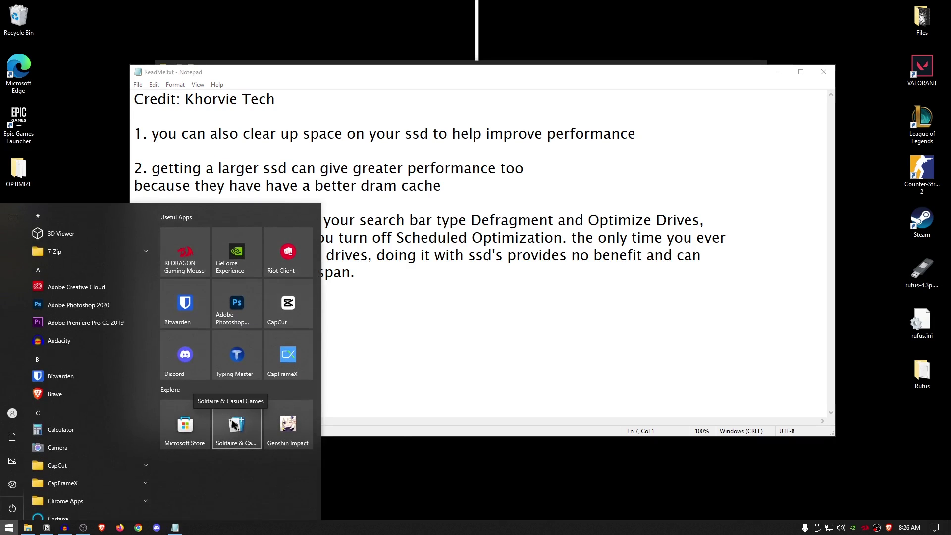
text(defr)
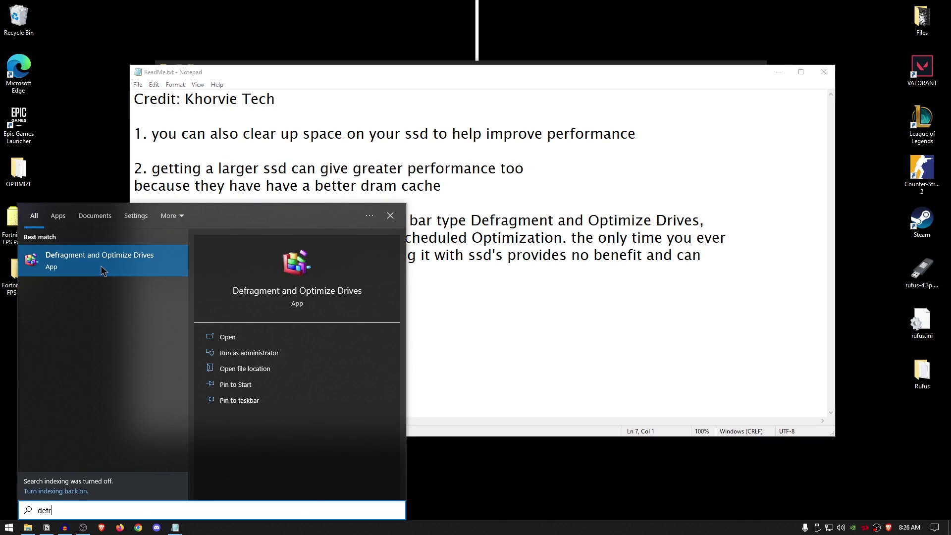
click(102, 270)
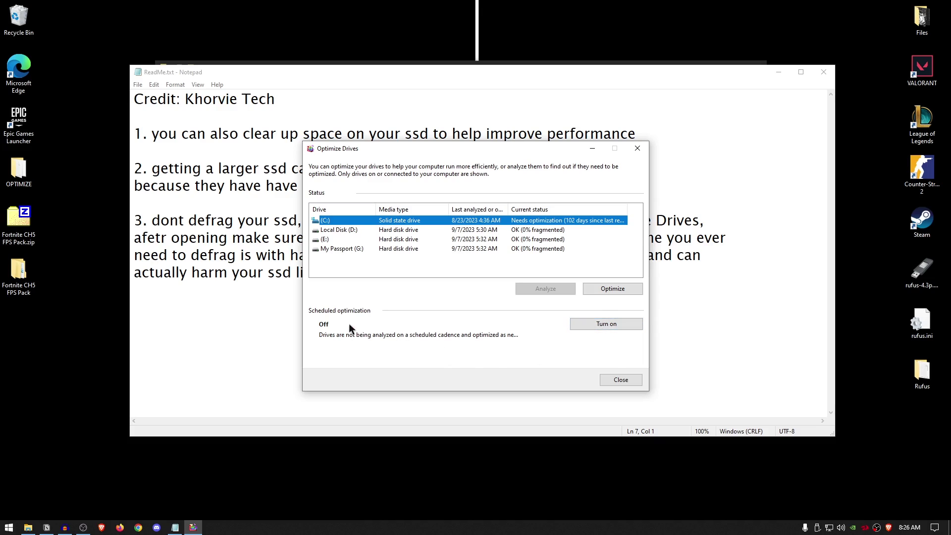
click(638, 148)
click(824, 72)
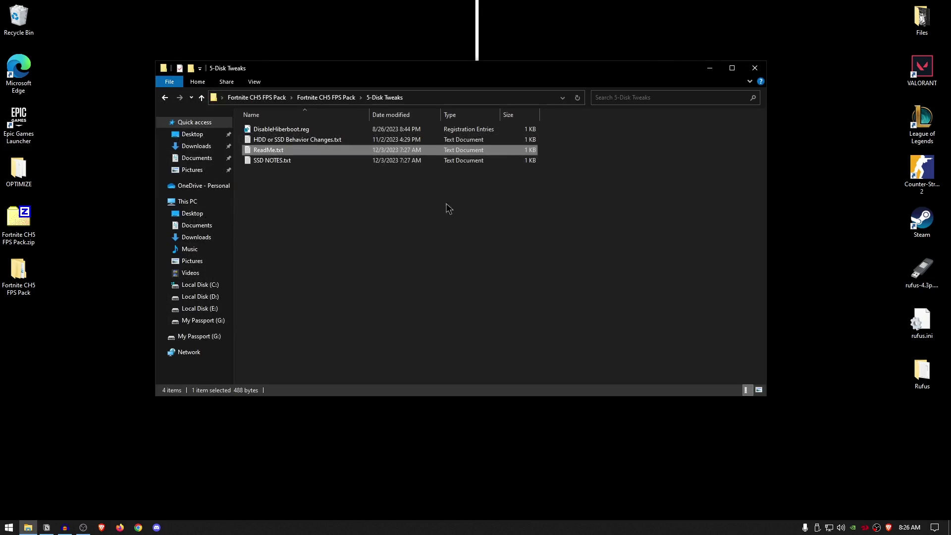
- Go to the pack's 6-CPU folder and read the USB controller core notes in info.txt
click(325, 97)
double_click(226, 211)
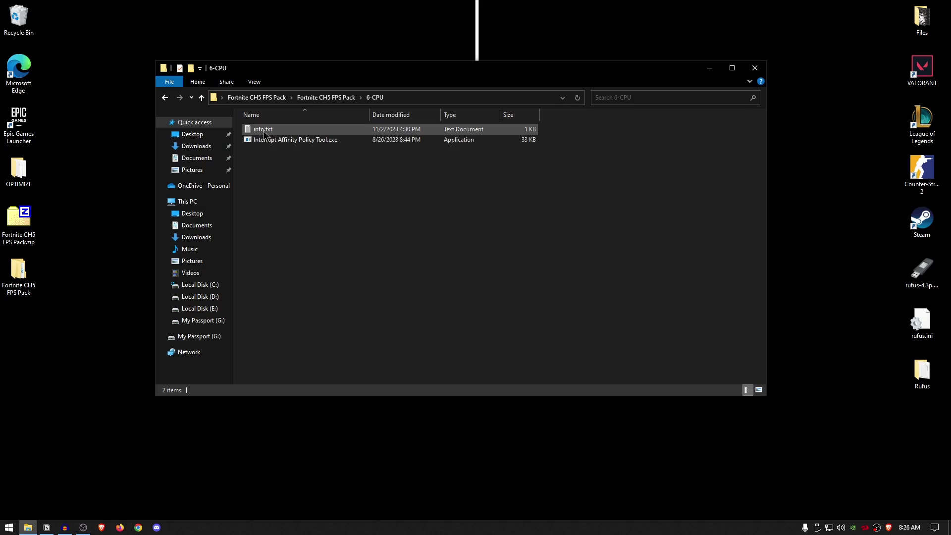
double_click(263, 129)
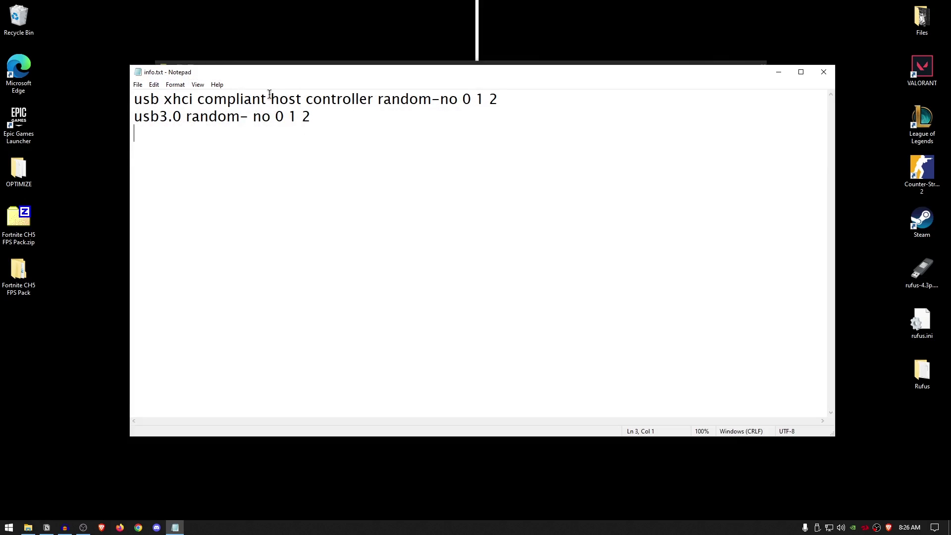
drag(270, 99, 384, 100)
drag(469, 99, 537, 98)
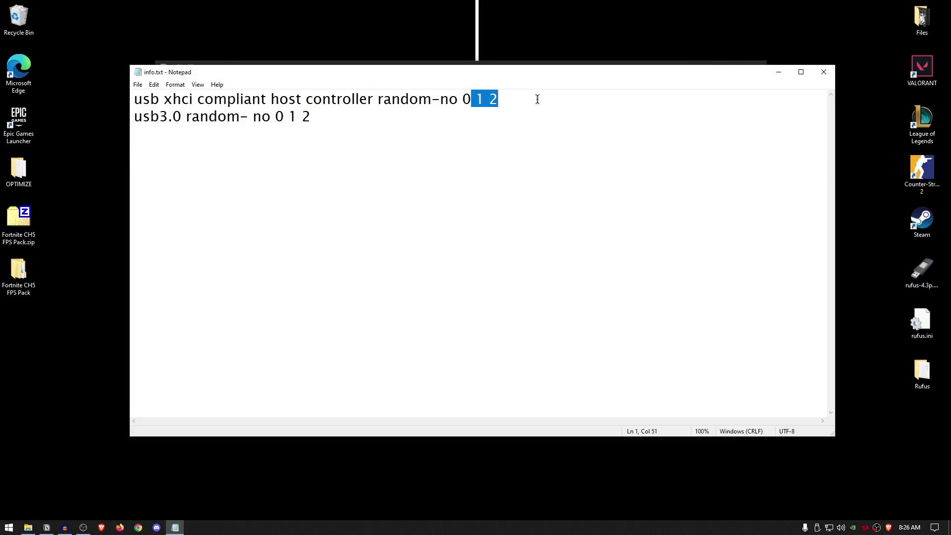
drag(142, 121, 317, 122)
click(253, 119)
drag(253, 119, 356, 122)
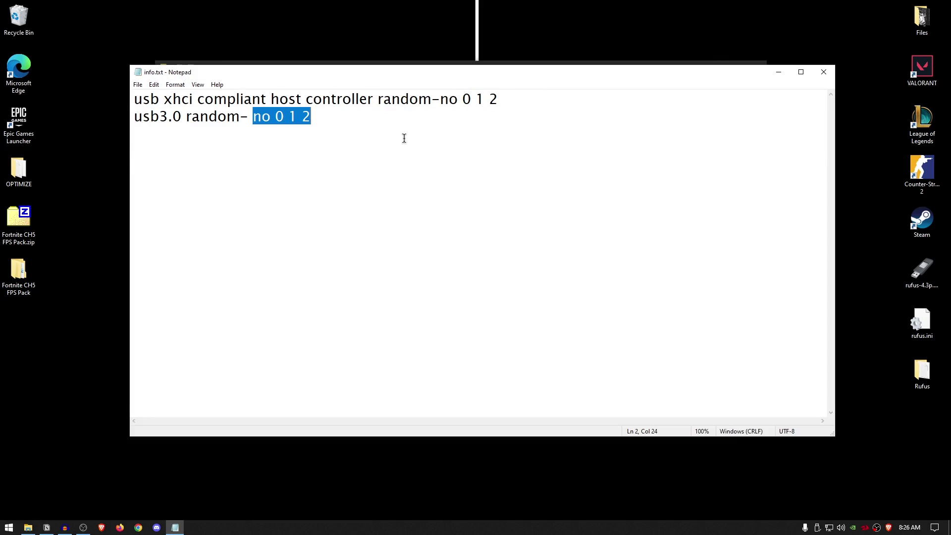
click(824, 72)
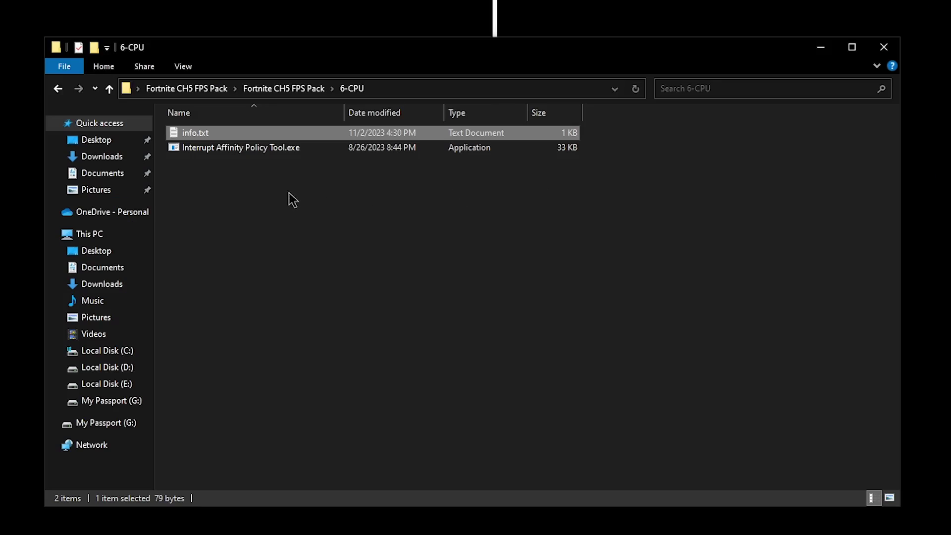
- Launch Interrupt Affinity Policy Tool.exe from the 6-CPU folder as administrator
click(224, 150)
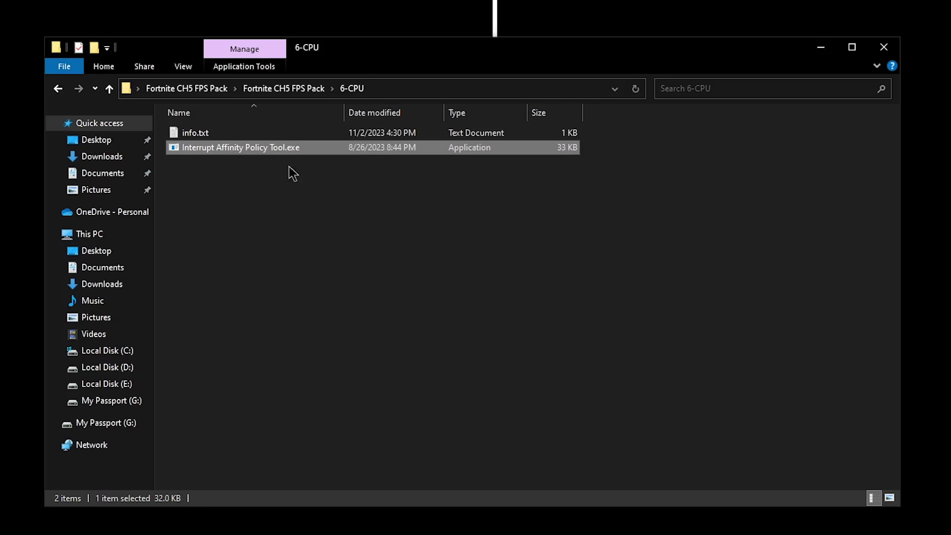
right_click(277, 148)
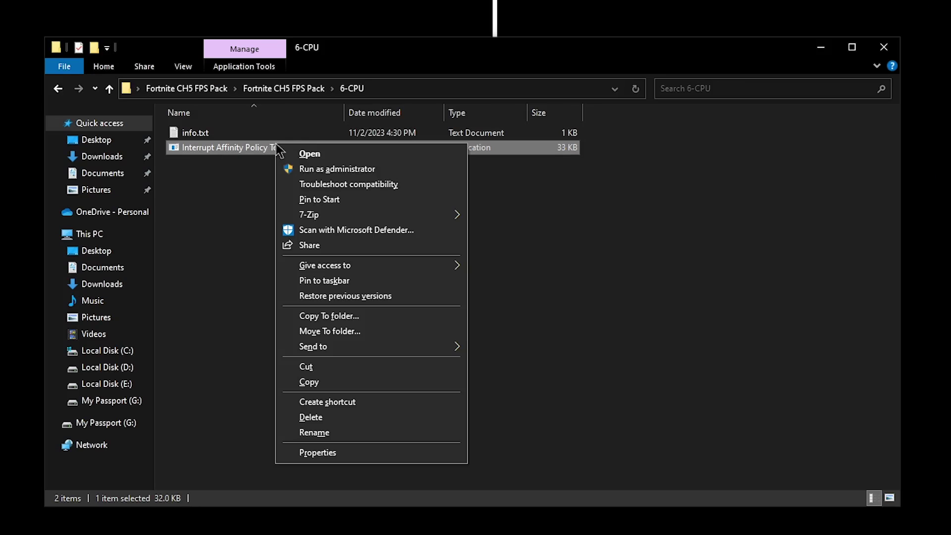
click(317, 168)
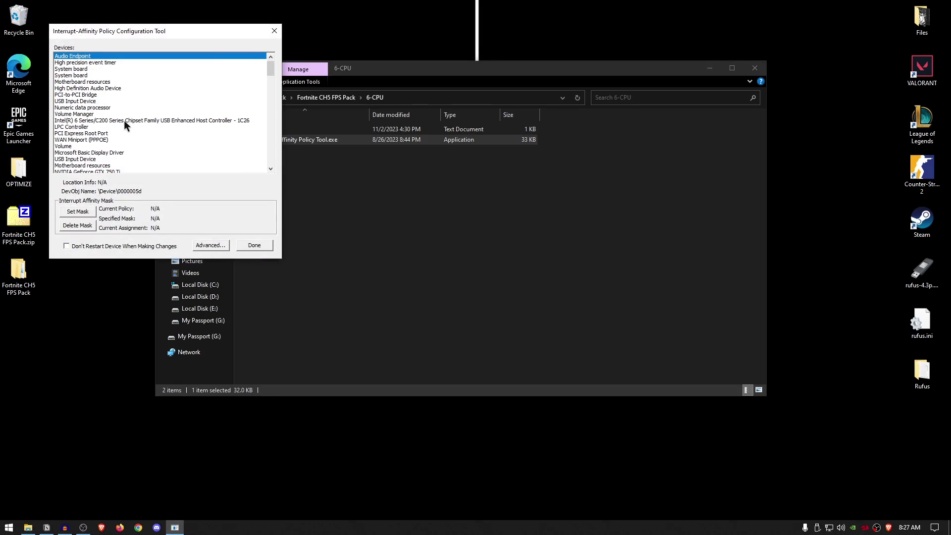
- Set the interrupt affinity mask of the USB Root Hub to CPU 3 without restarting the device
scroll(99, 139, down, 4)
click(81, 147)
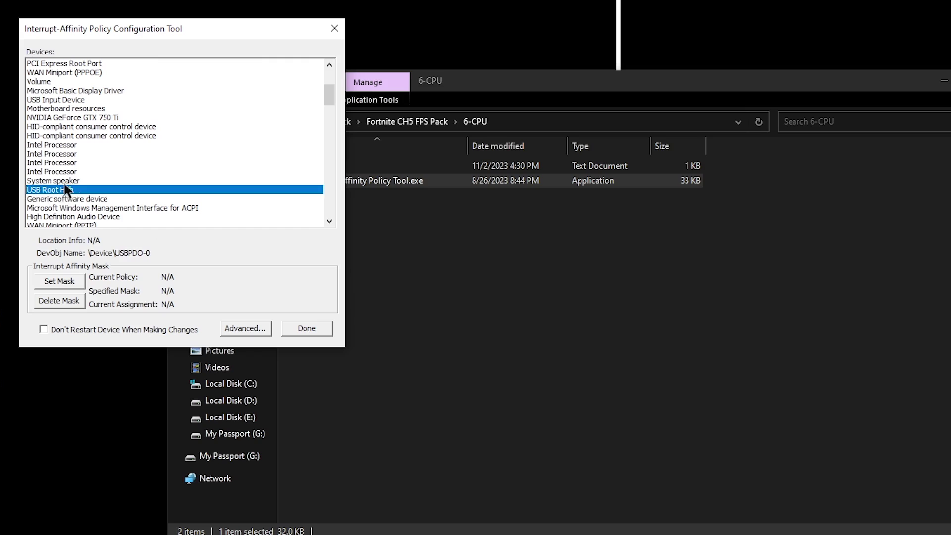
click(61, 279)
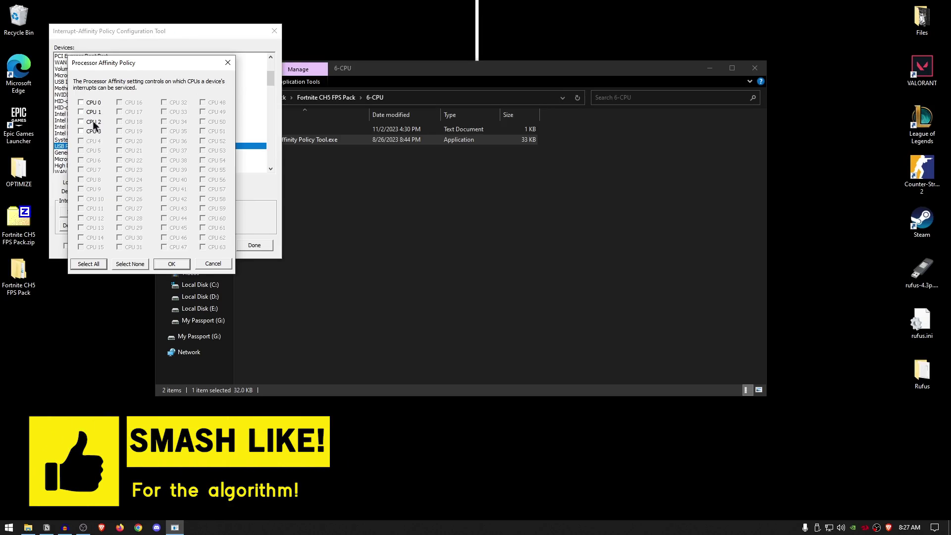
click(80, 132)
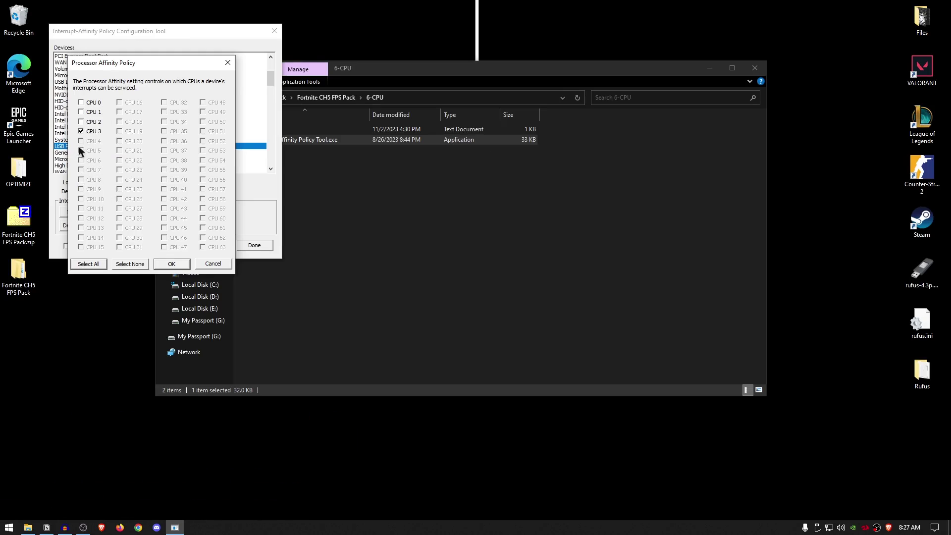
click(171, 264)
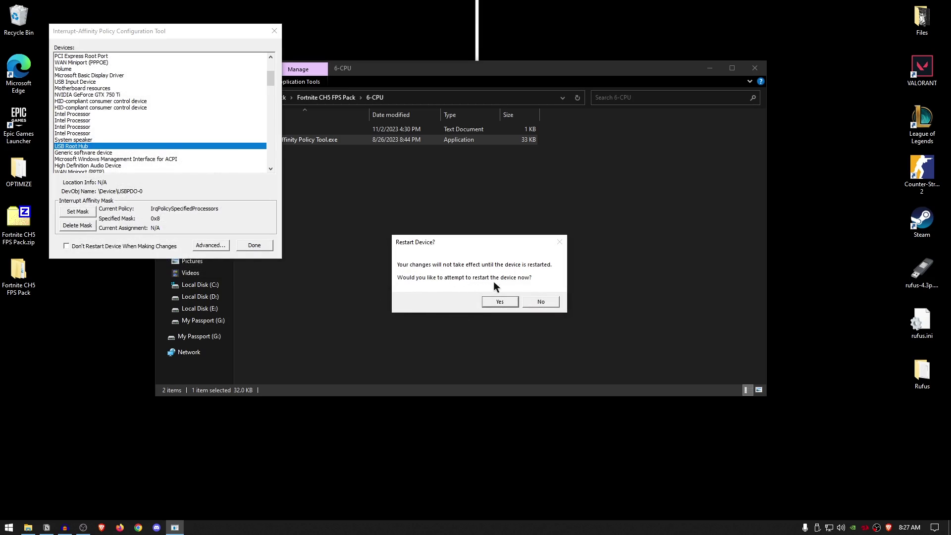
click(543, 302)
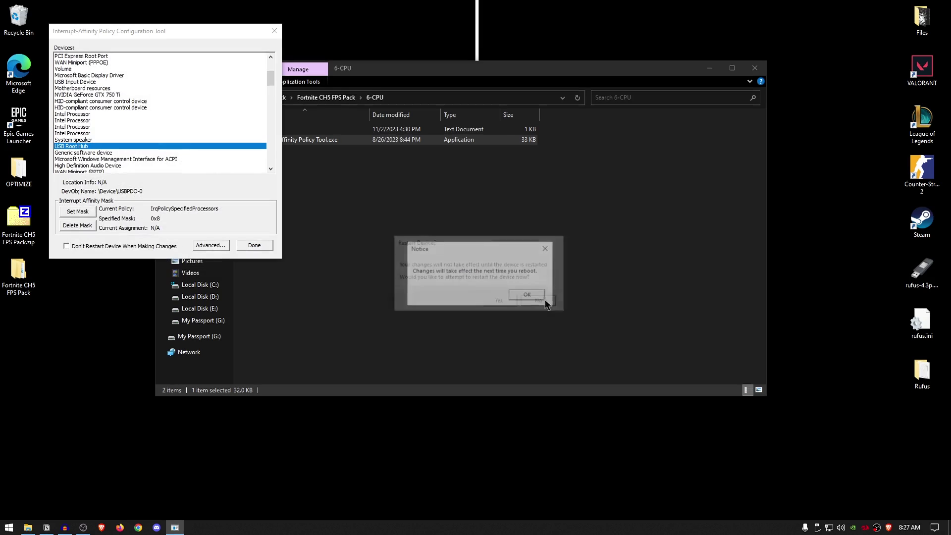
click(538, 297)
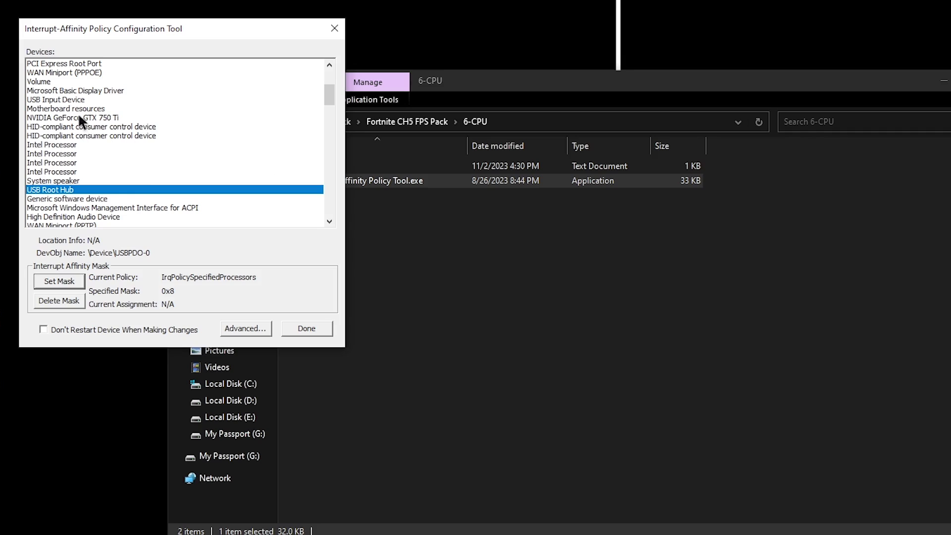
- Set the interrupt affinity mask of the NVIDIA GeForce GTX 750 Ti to CPU 2 without restarting the device
click(79, 117)
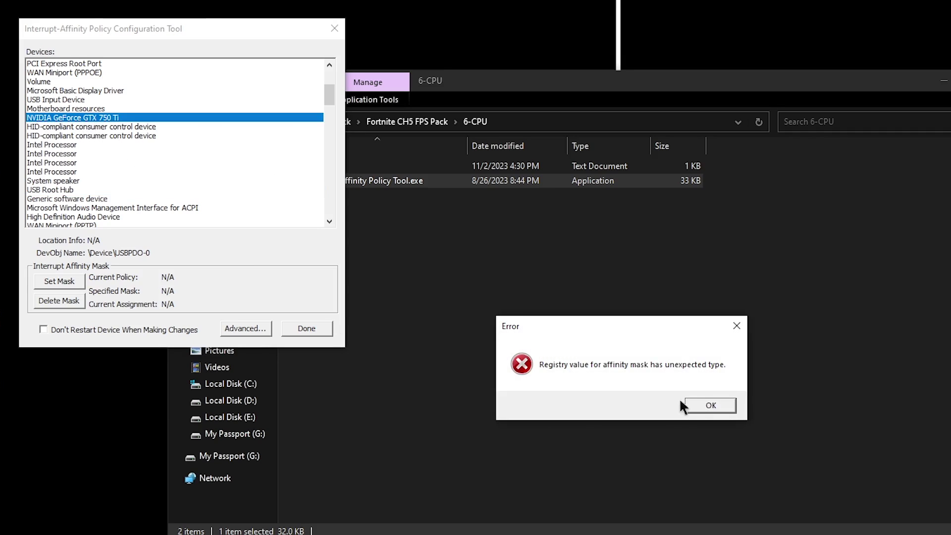
click(694, 406)
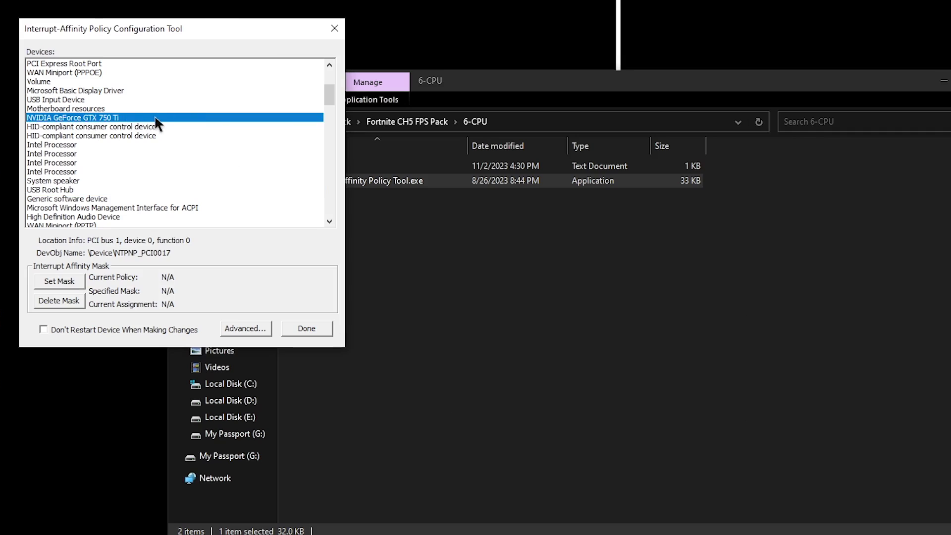
click(60, 281)
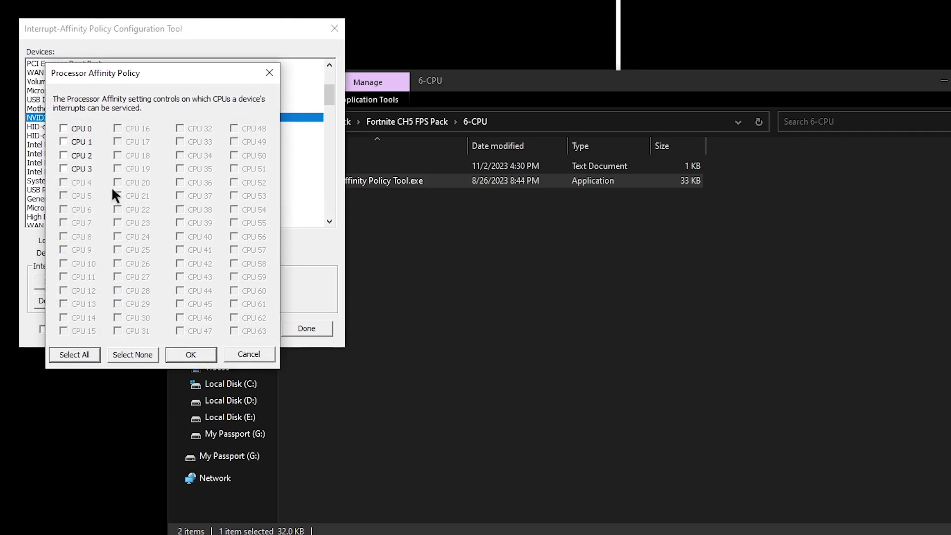
click(211, 353)
click(714, 406)
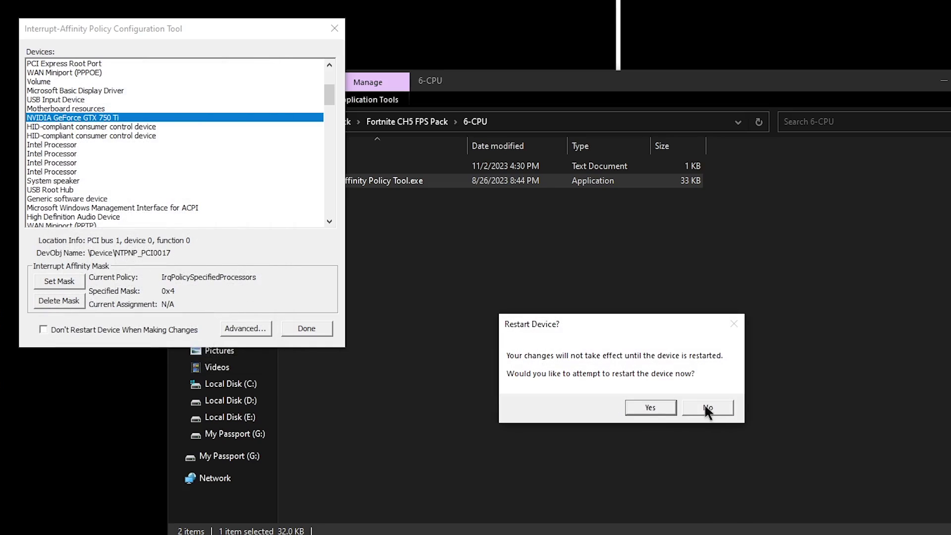
click(708, 407)
click(644, 397)
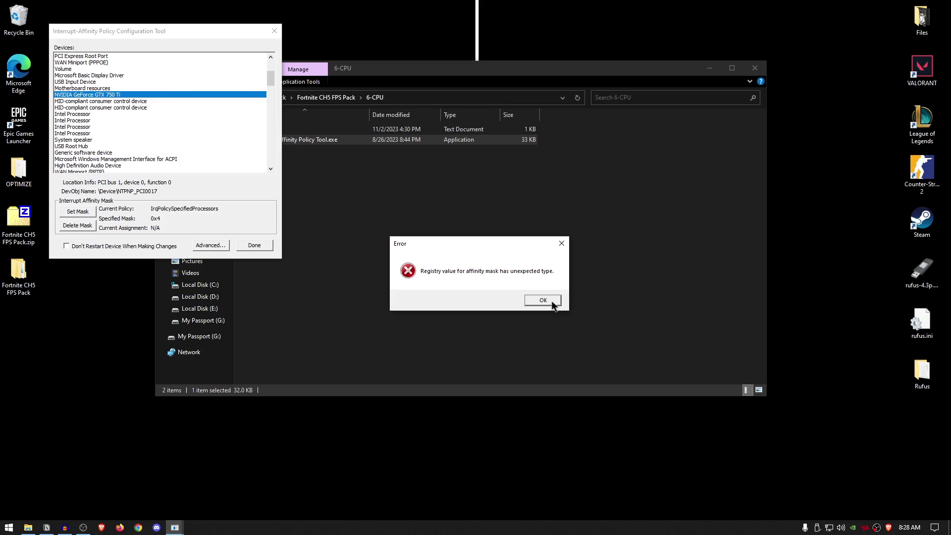
click(543, 300)
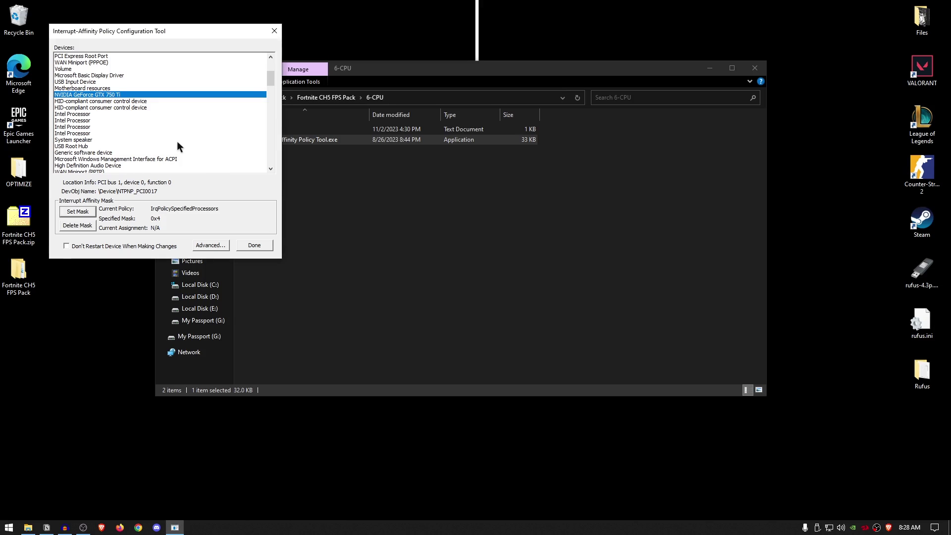
- Set the interrupt affinity mask of the Generic USB Hub to CPU 3 without restarting the device
scroll(177, 140, down, 5)
click(70, 95)
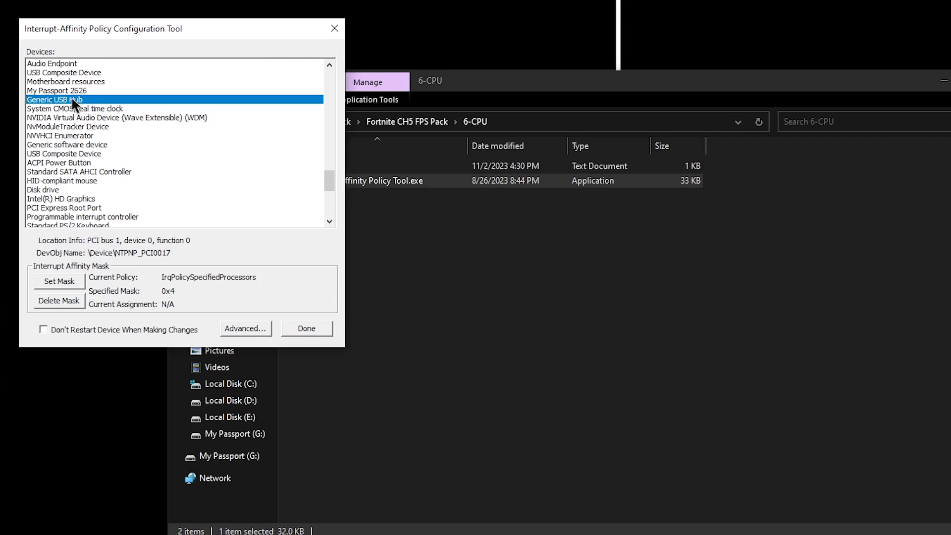
click(61, 281)
click(64, 169)
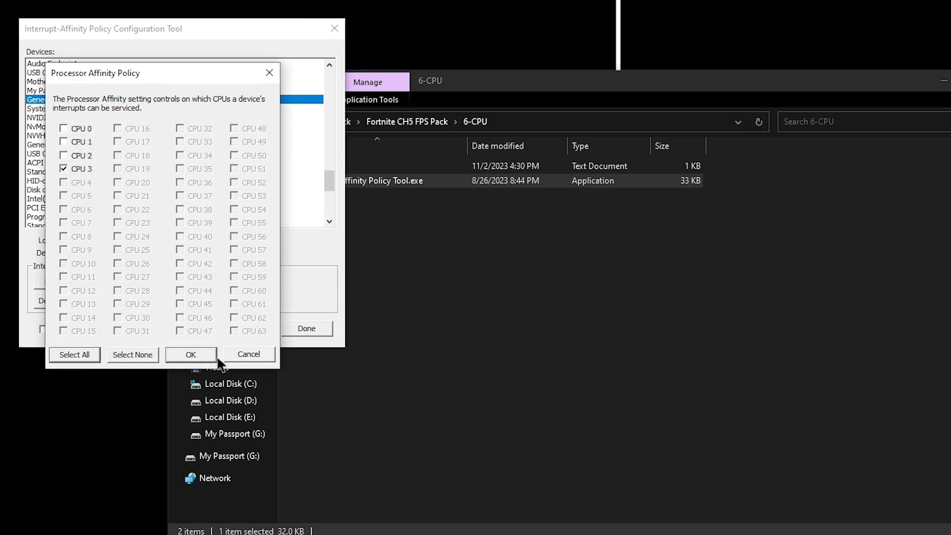
click(215, 356)
click(710, 411)
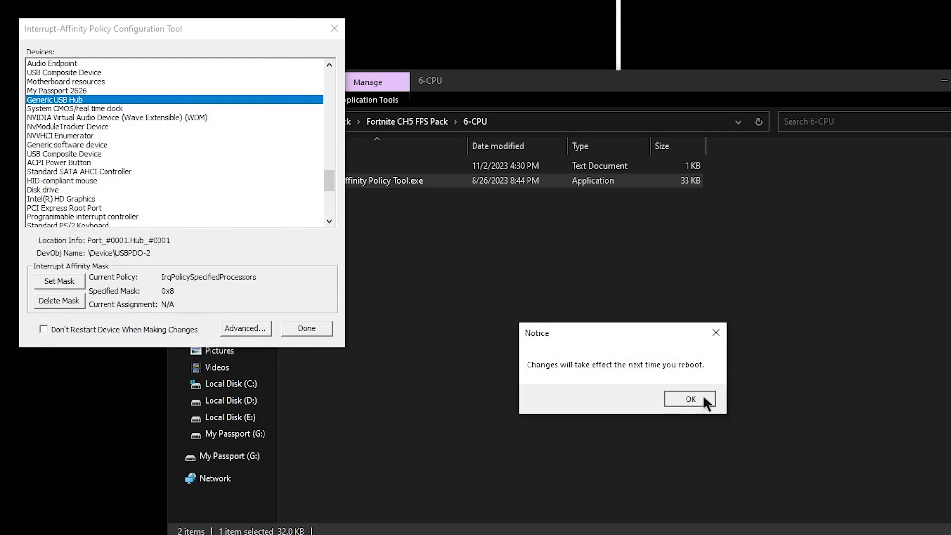
click(702, 394)
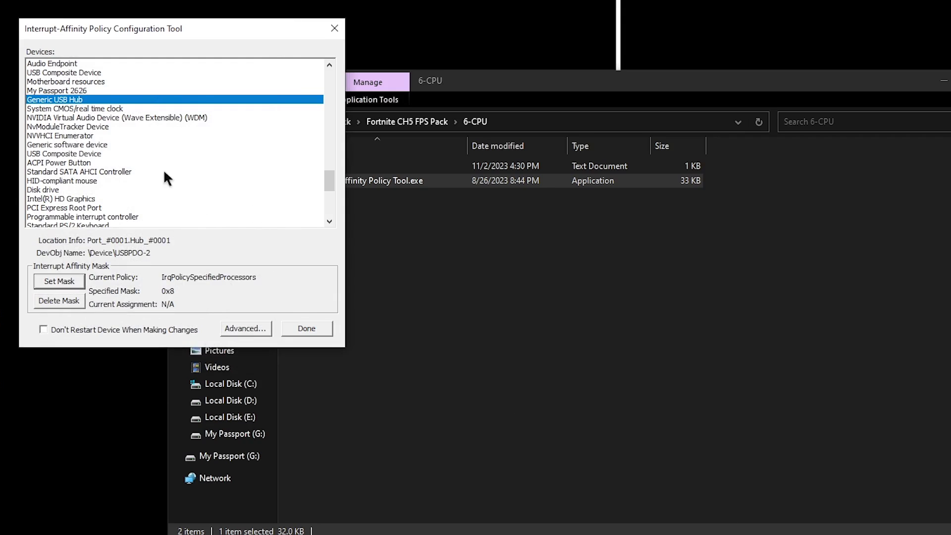
scroll(164, 170, down, 5)
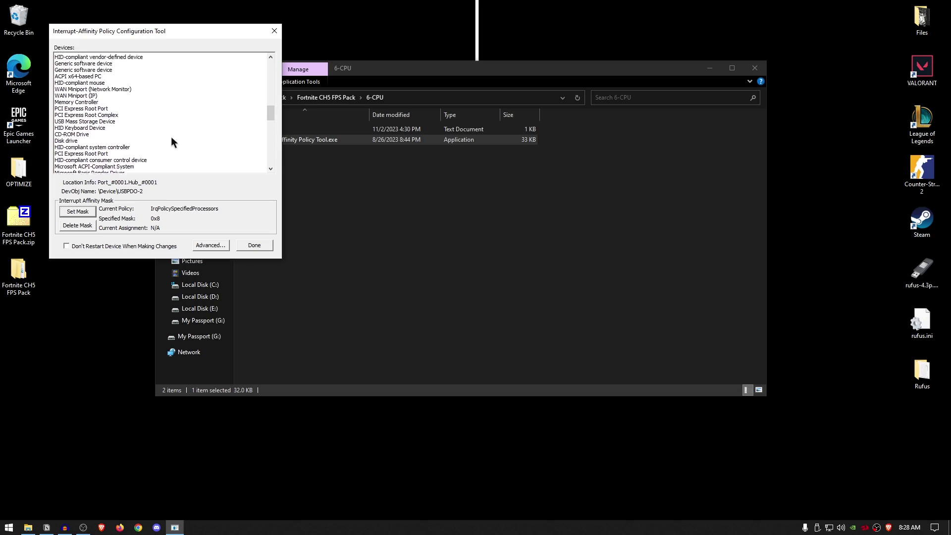
- Close the interrupt affinity tool and open kb.txt from the 7-regkbm folder of the Fortnite CH5 FPS Pack
scroll(171, 138, up, 1)
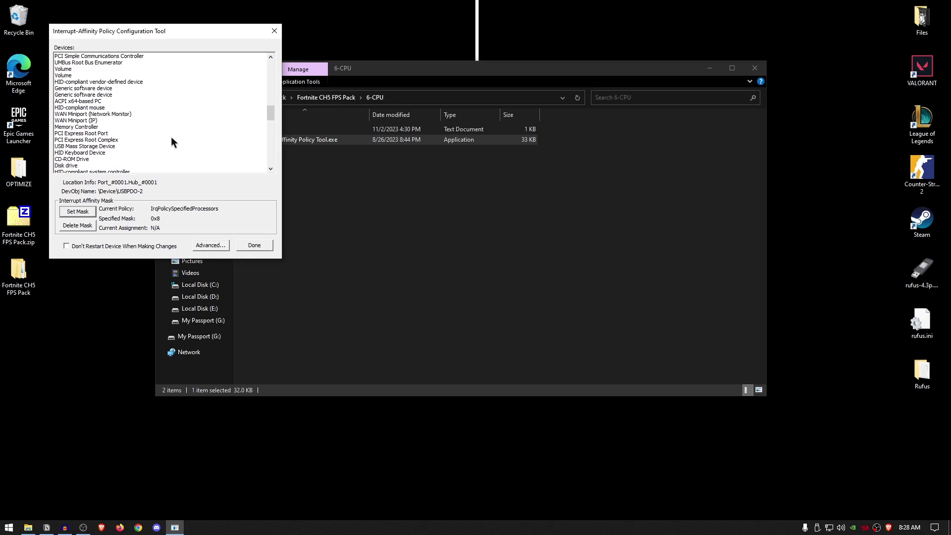
click(261, 244)
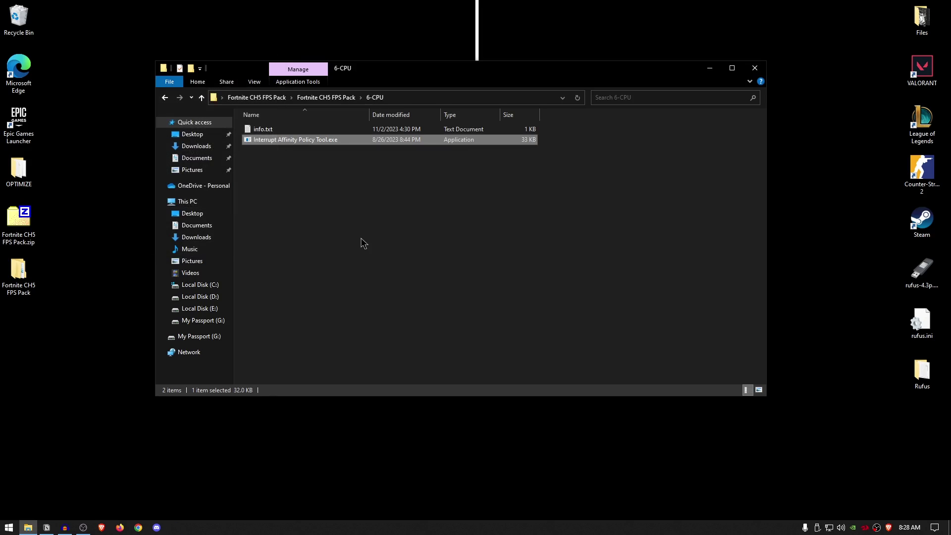
click(326, 97)
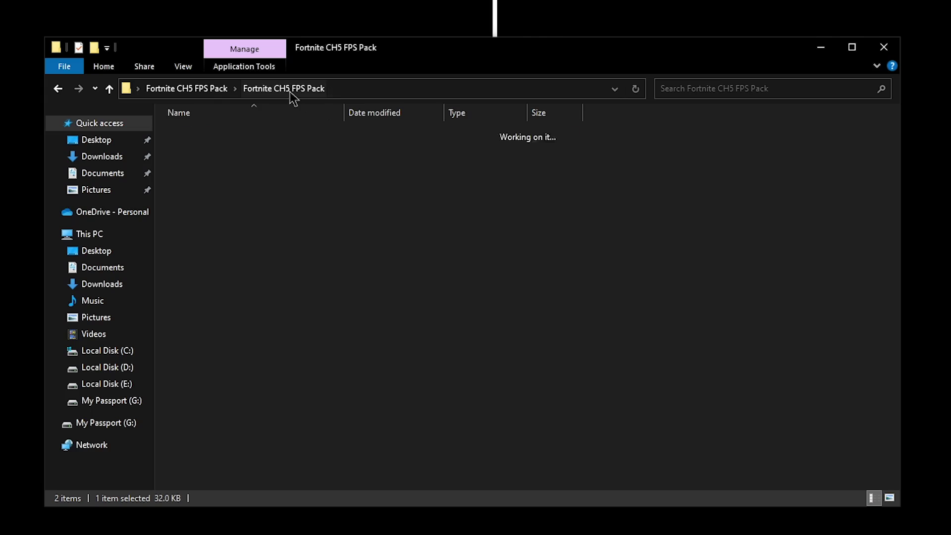
double_click(213, 220)
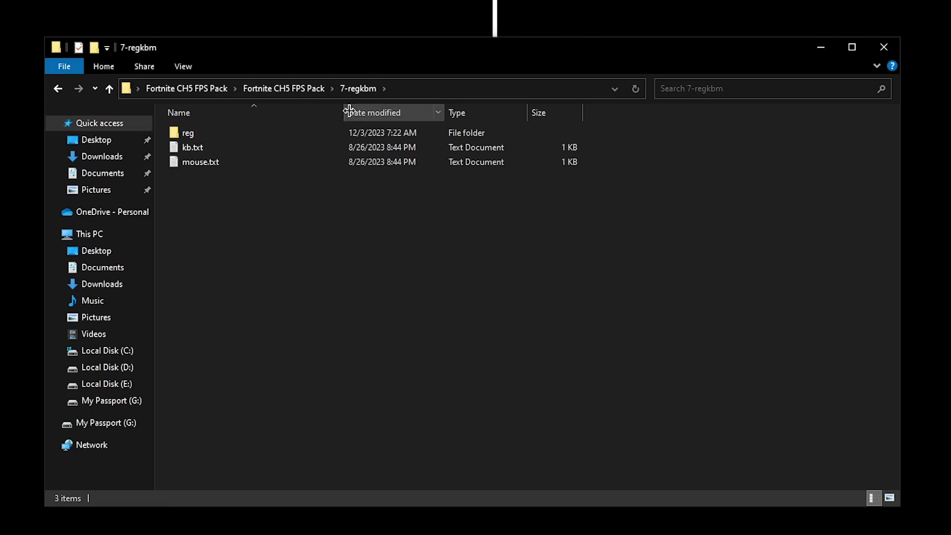
double_click(191, 147)
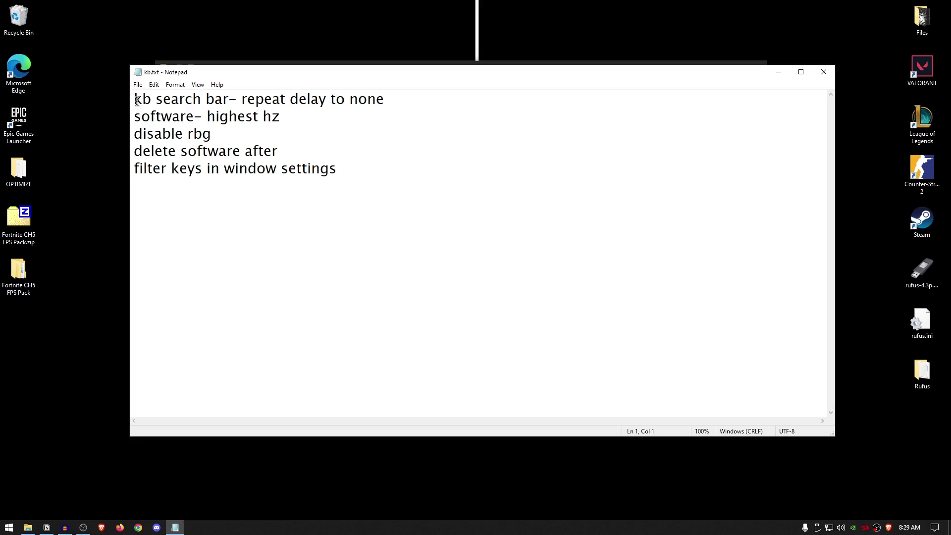
drag(135, 98, 407, 110)
click(305, 101)
- Open the Windows Keyboard Properties and accept the shortest repeat delay and the fastest repeat rate
click(9, 527)
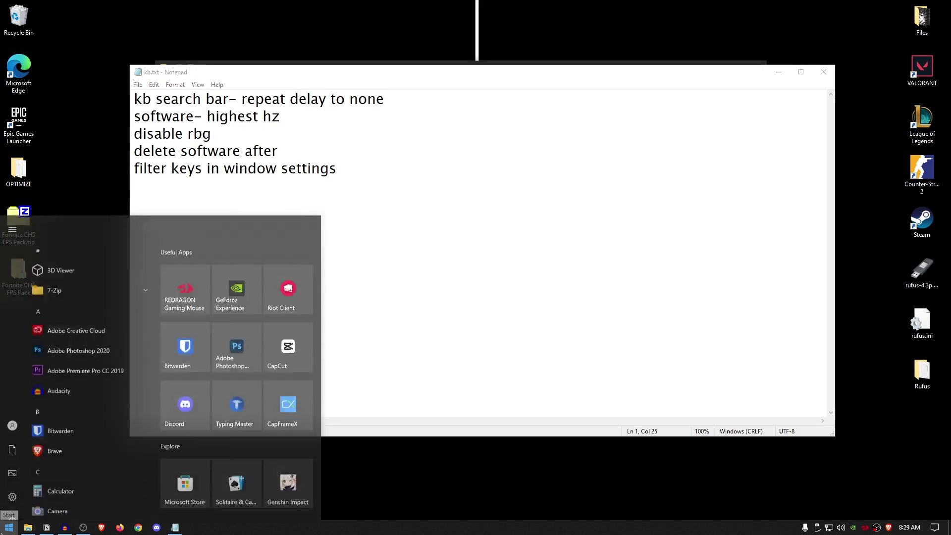
text(keyboard)
key(Return)
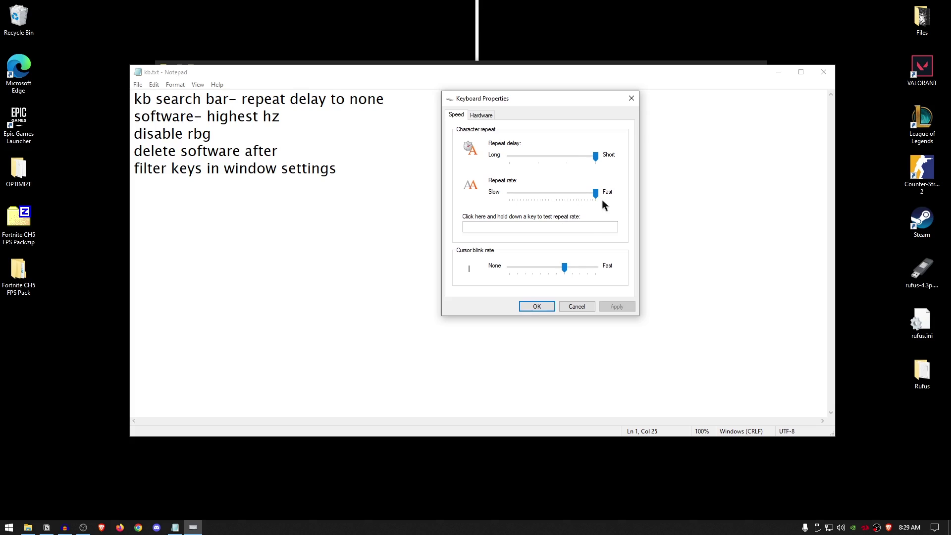
click(537, 307)
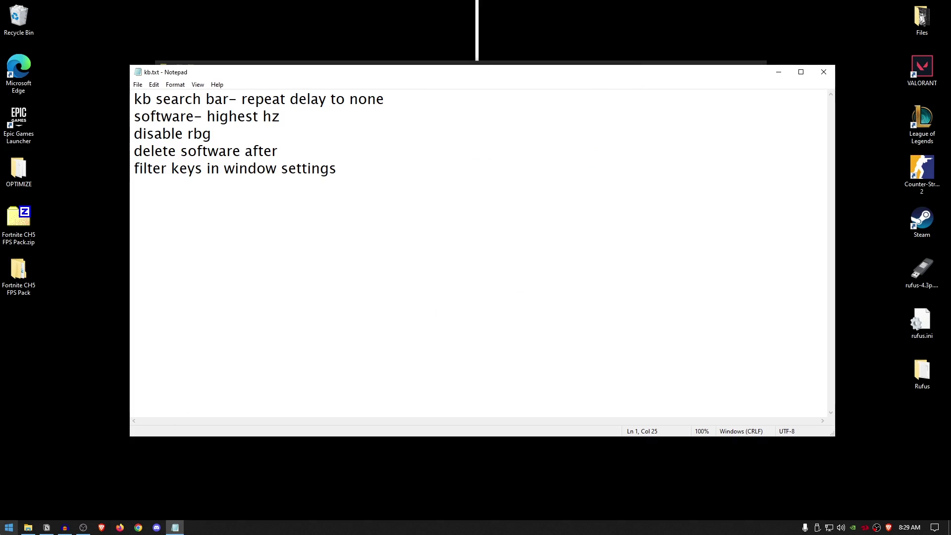
- Look through the keyboard lighting models in the YUNZII Driver and close the driver without picking one
click(9, 527)
text(YUN)
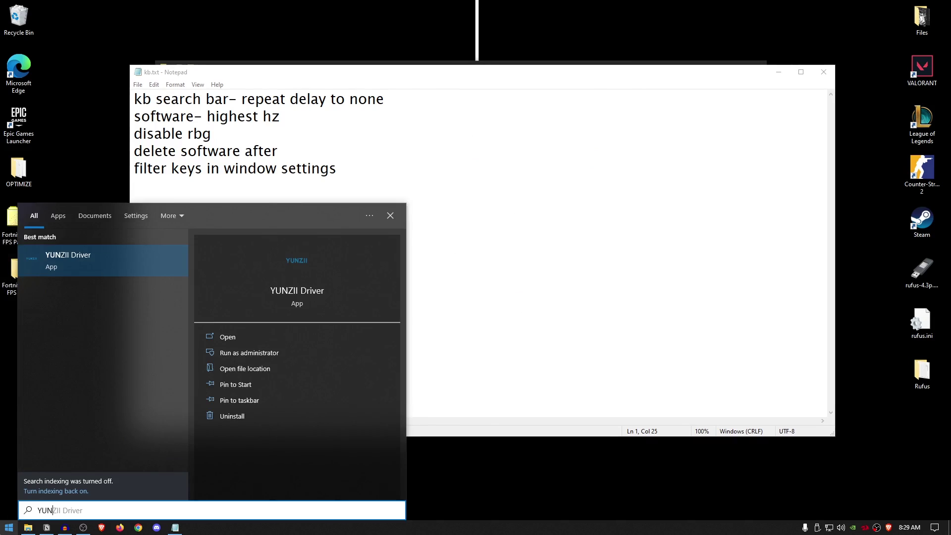
key(Return)
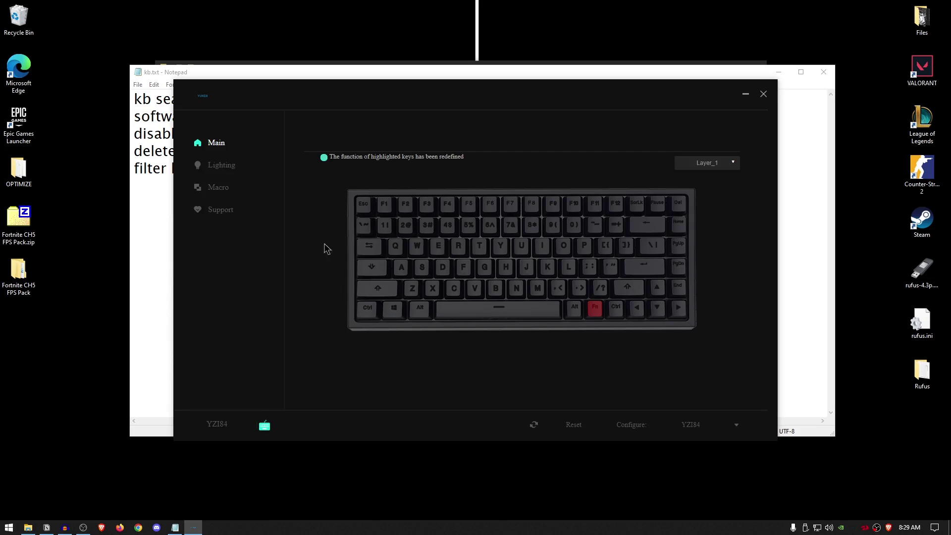
click(230, 169)
click(426, 174)
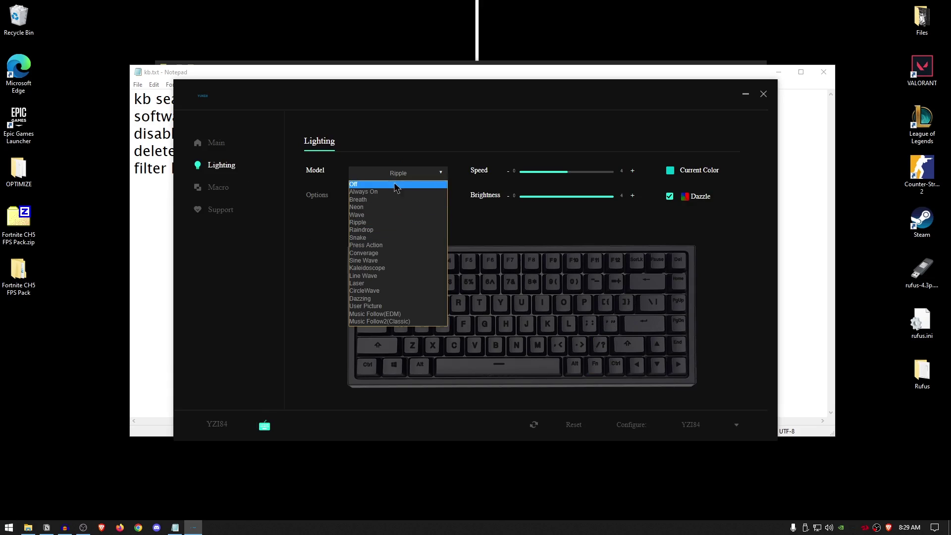
click(680, 161)
click(764, 94)
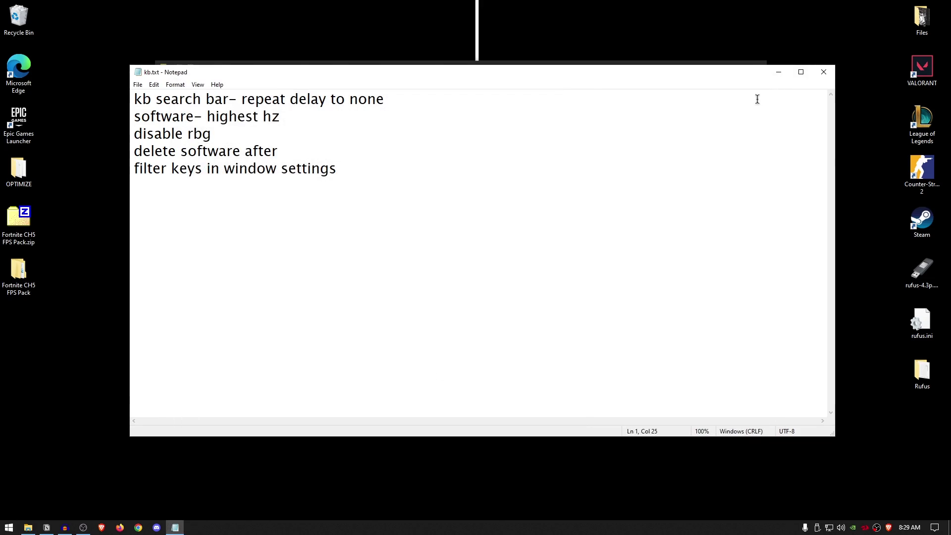
- Close kb.txt, open mouse.txt from the same folder, and bring up the pointer options in Mouse Properties
click(824, 72)
double_click(280, 150)
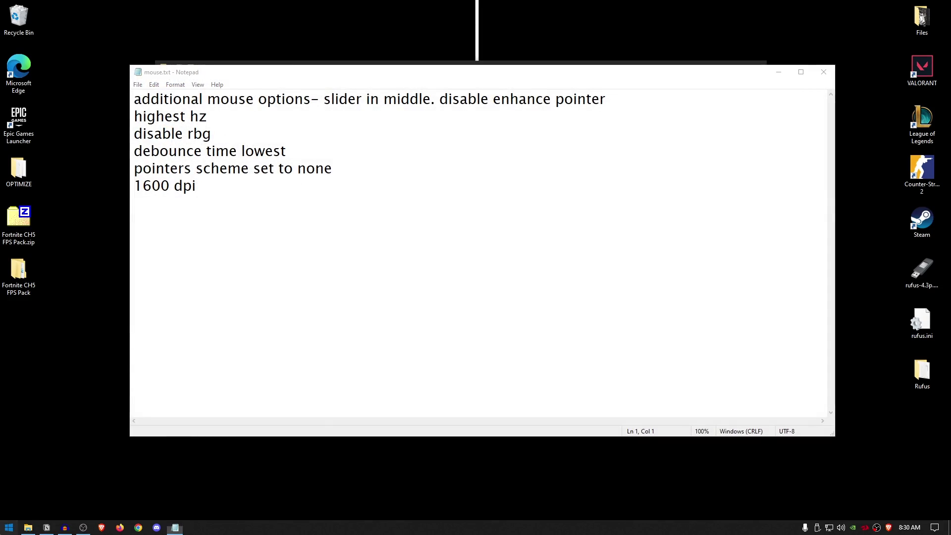
click(9, 527)
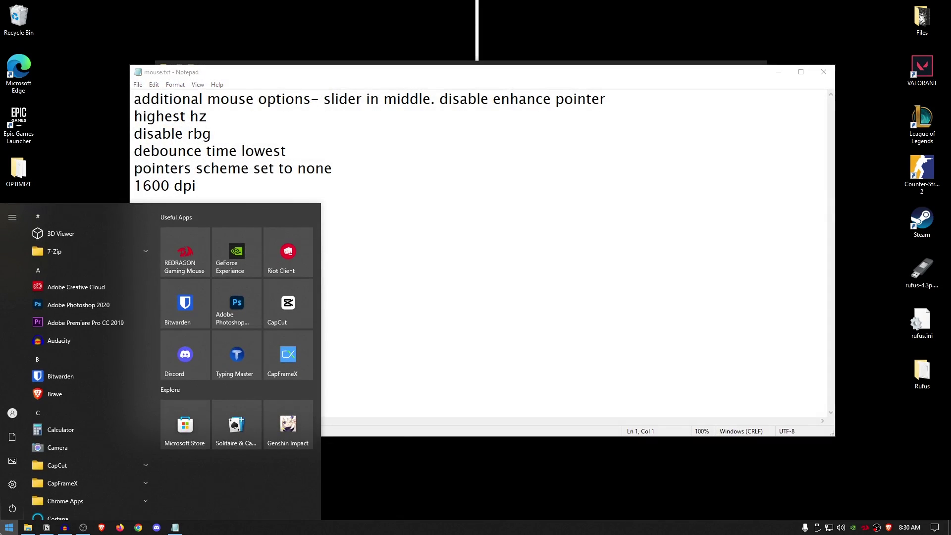
text(MOUSEMK)
key(BackSpace)
key(BackSpace)
key(Escape)
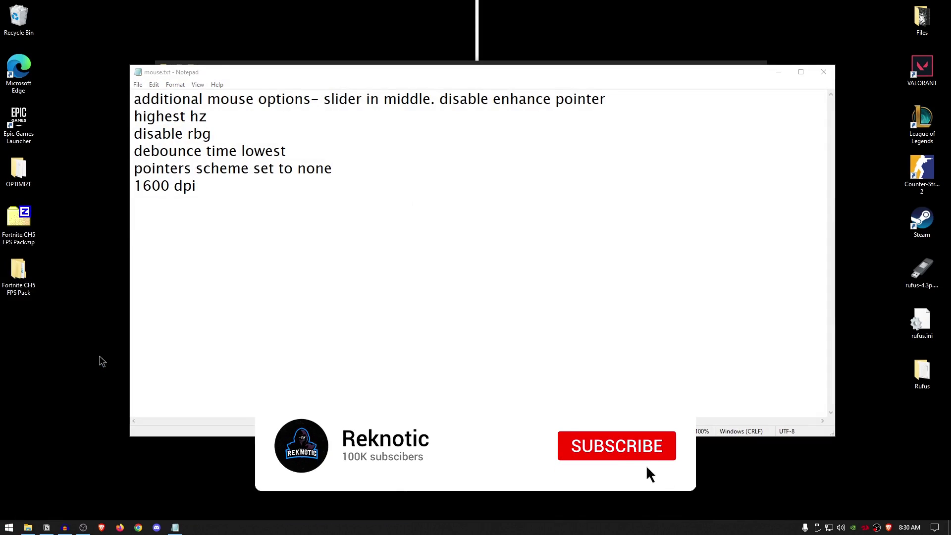
drag(97, 24, 509, 110)
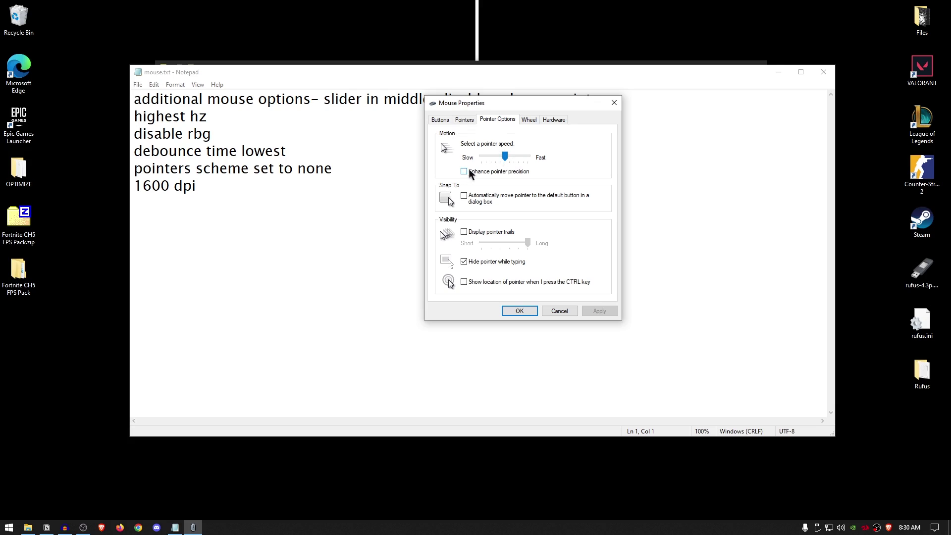
- Choose the macOS Cursors L With Shadow Newer pointer scheme and confirm the Mouse Properties
click(465, 120)
click(523, 148)
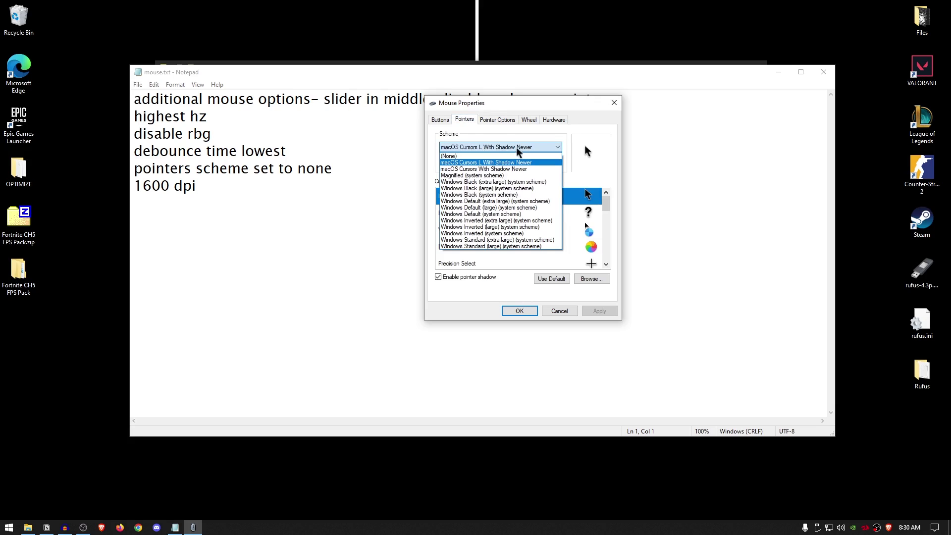
click(478, 163)
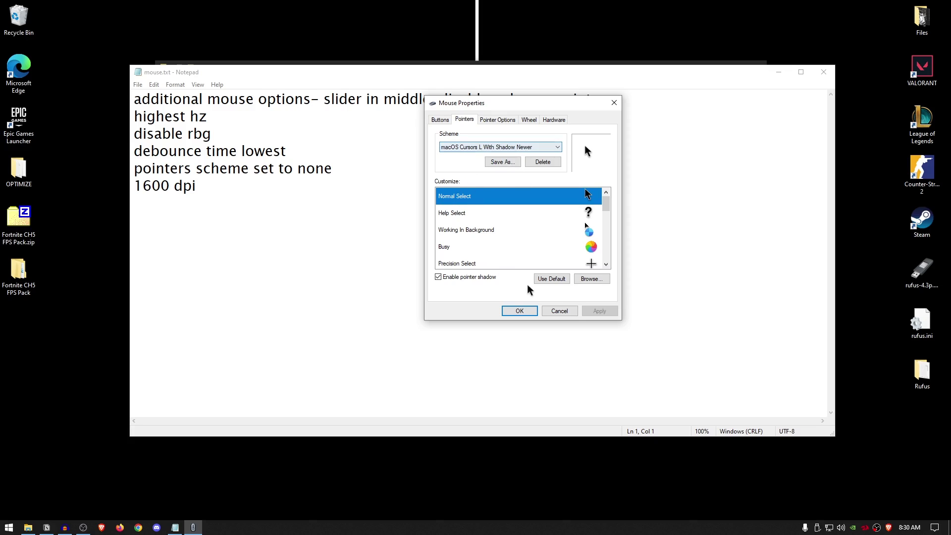
click(518, 311)
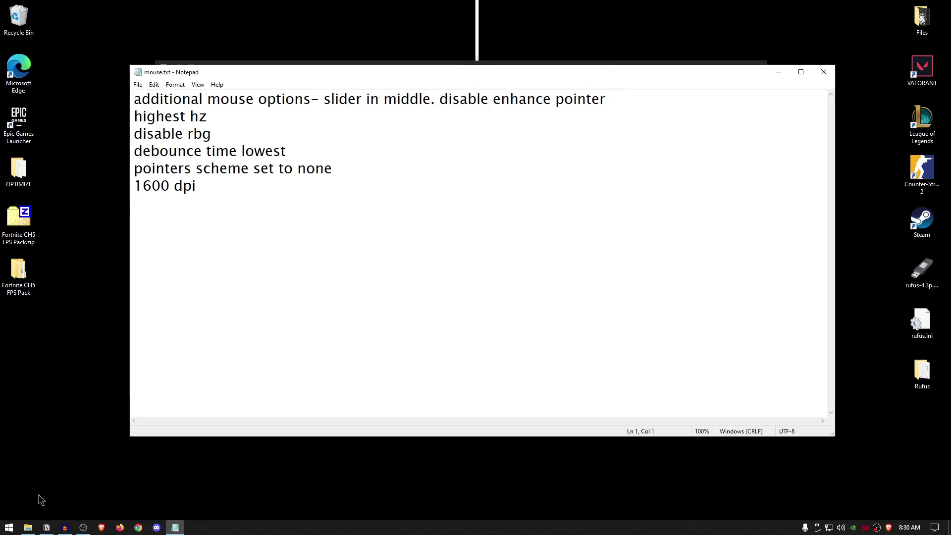
- Launch the REDRAGON Gaming Mouse software and set the mouse lighting effect to OFF
click(4, 529)
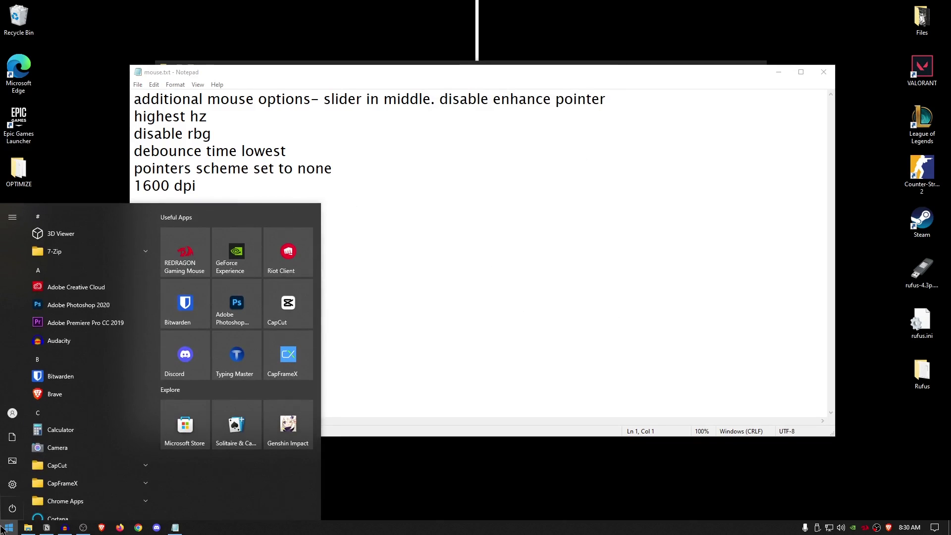
text(RED)
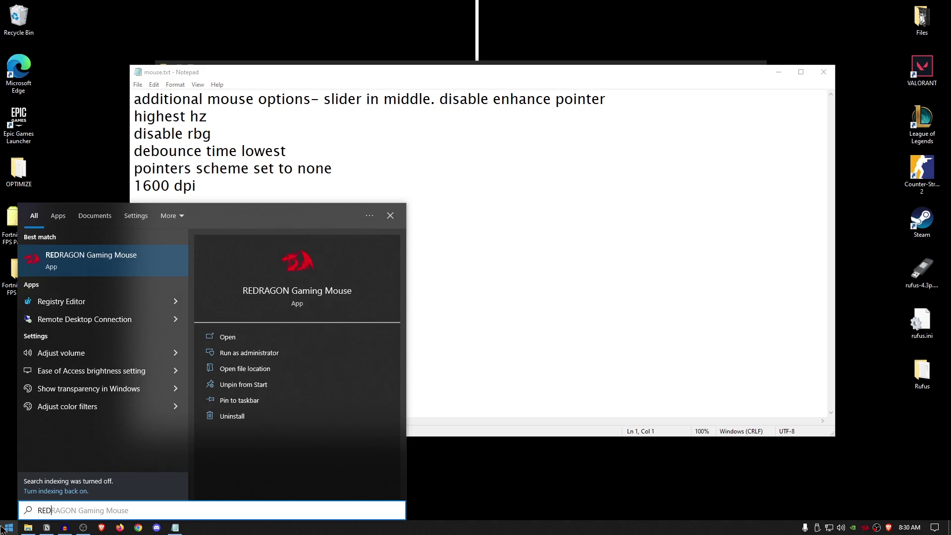
click(131, 269)
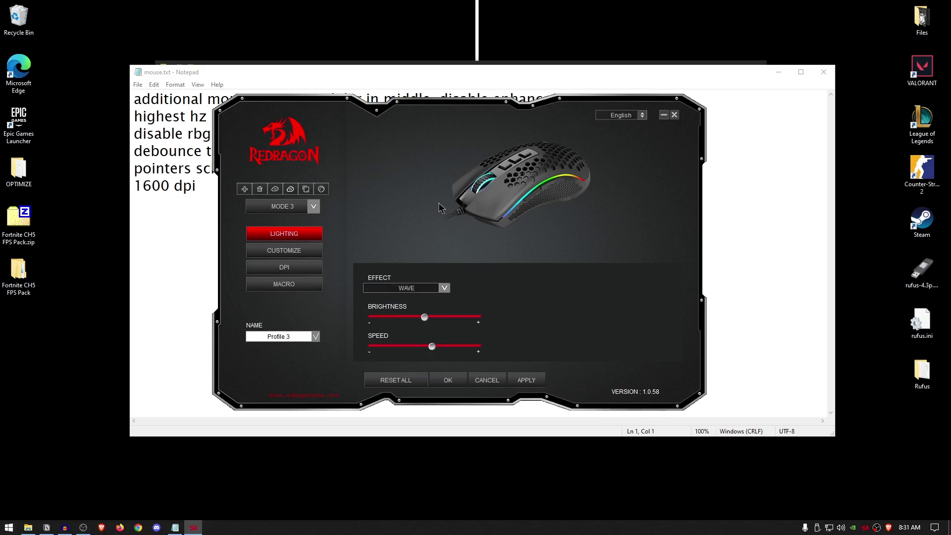
click(424, 288)
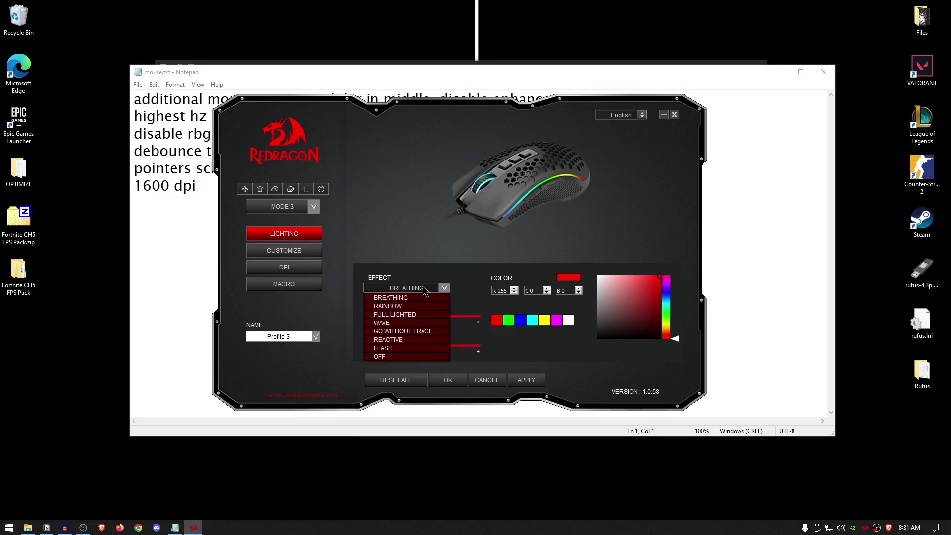
click(395, 357)
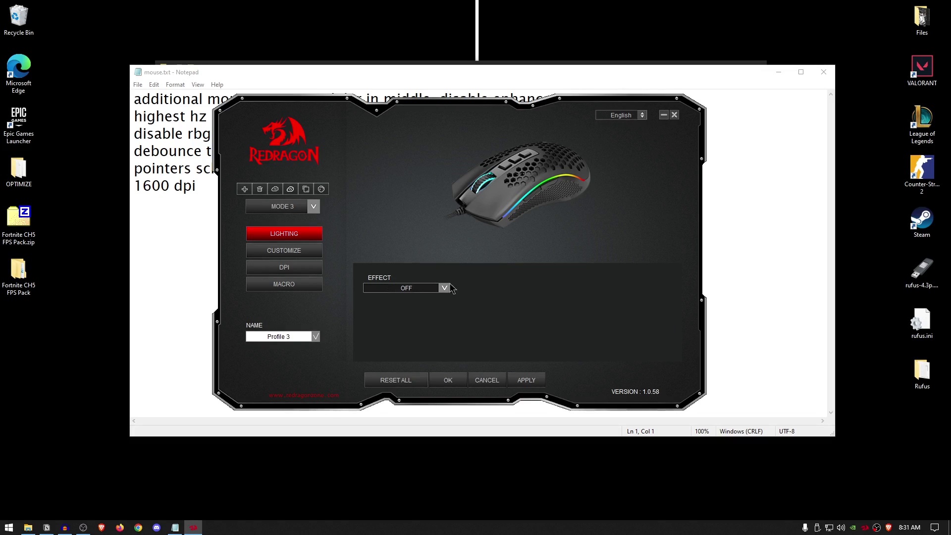
- Set the mouse report rate to 1000 HZ in the DPI settings and save the mouse configuration
click(281, 268)
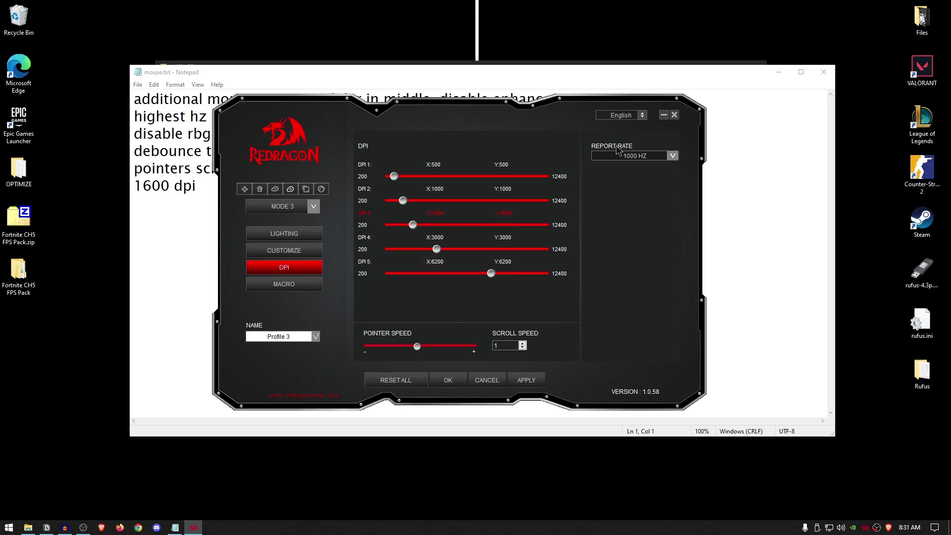
click(633, 158)
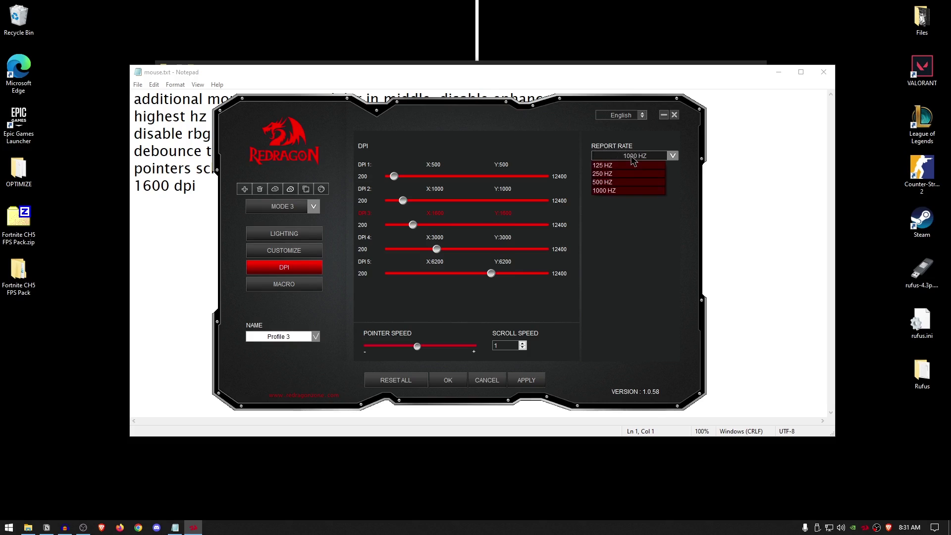
click(629, 191)
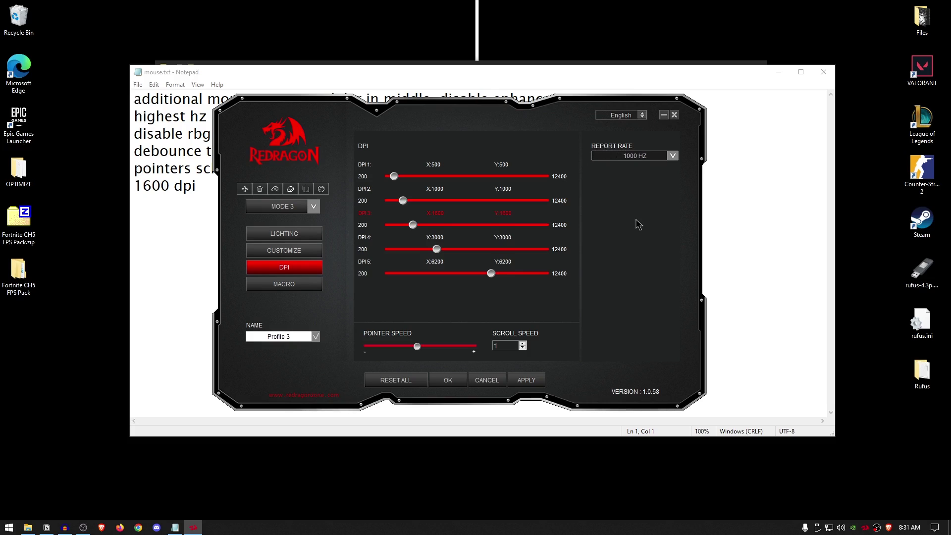
click(641, 159)
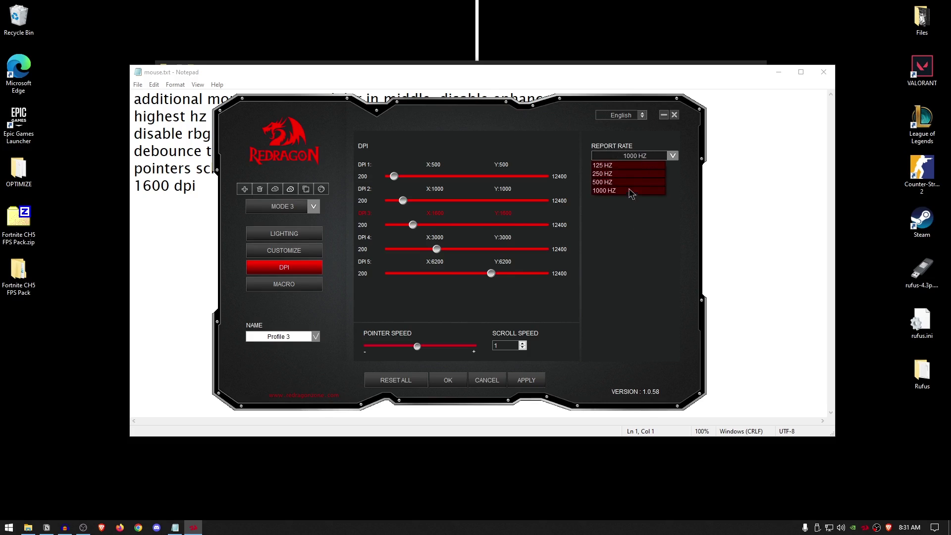
click(629, 192)
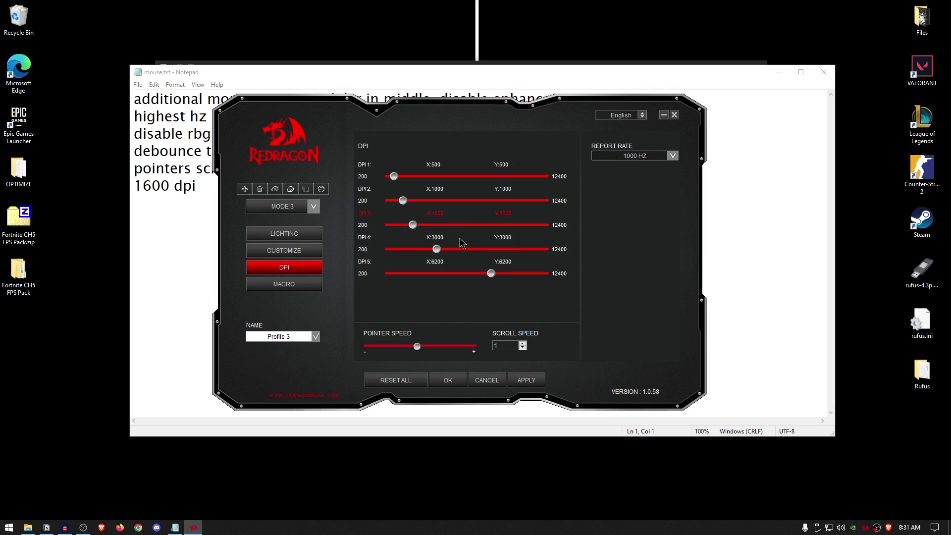
click(457, 380)
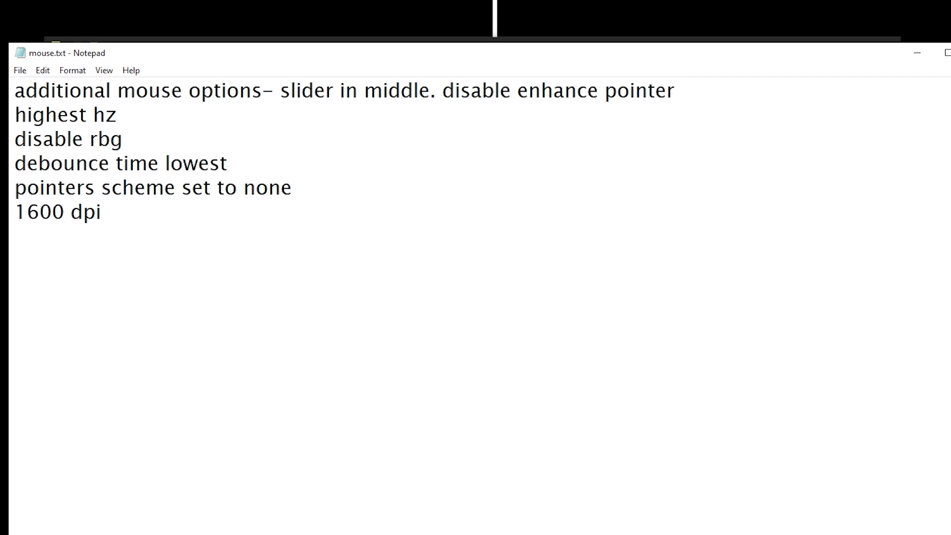
- Close mouse.txt and merge disableDSearching.reg from the reg subfolder of 7-regkbm into the registry
key(alt+F4)
double_click(196, 134)
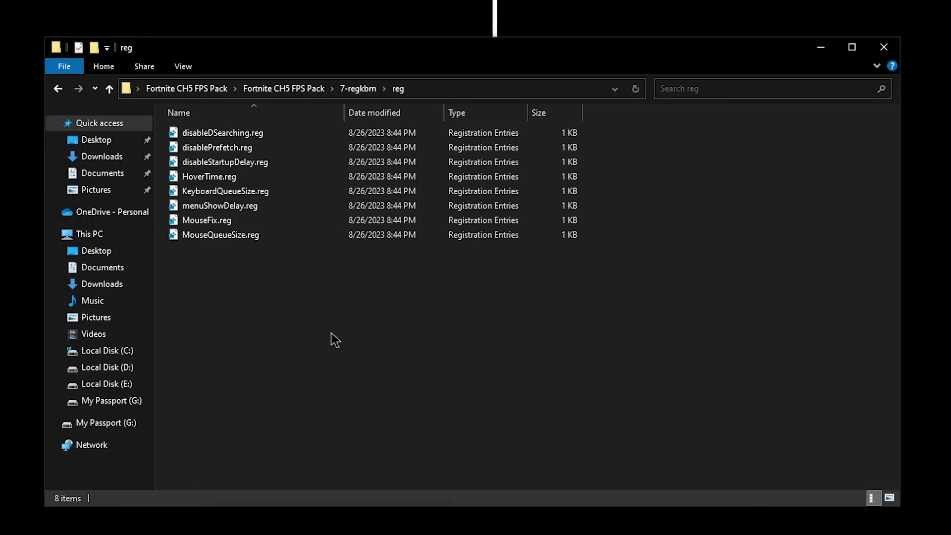
double_click(225, 134)
click(609, 343)
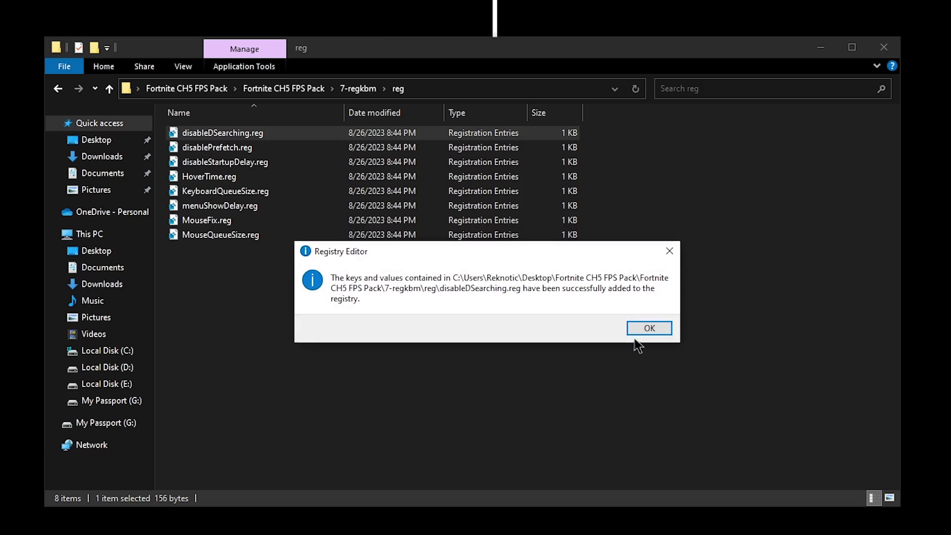
click(639, 330)
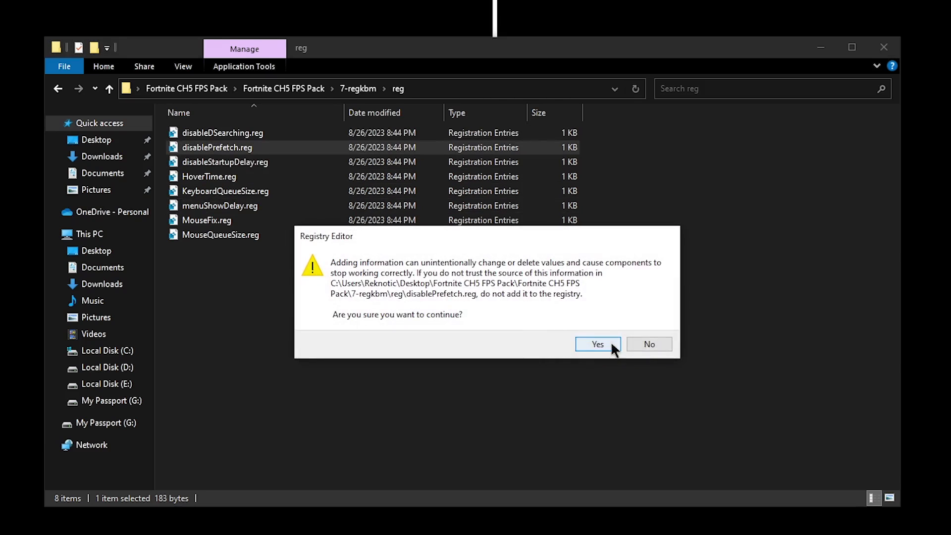
- Merge disablePrefetch.reg and disableStartupDelay.reg into the registry
click(611, 346)
click(667, 330)
click(241, 170)
double_click(238, 167)
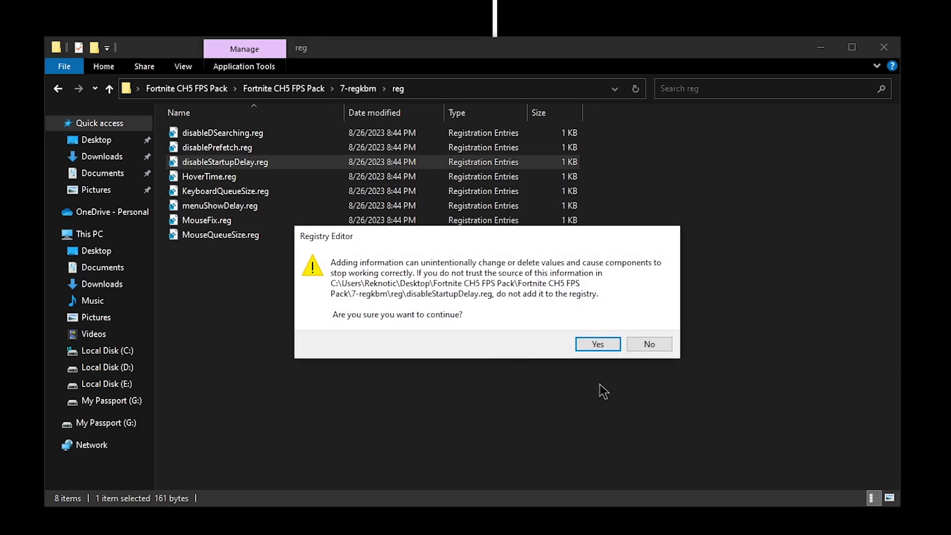
click(609, 344)
click(656, 331)
- Merge HoverTime.reg and KeyboardQueueSize.reg from the reg folder into the registry
click(242, 177)
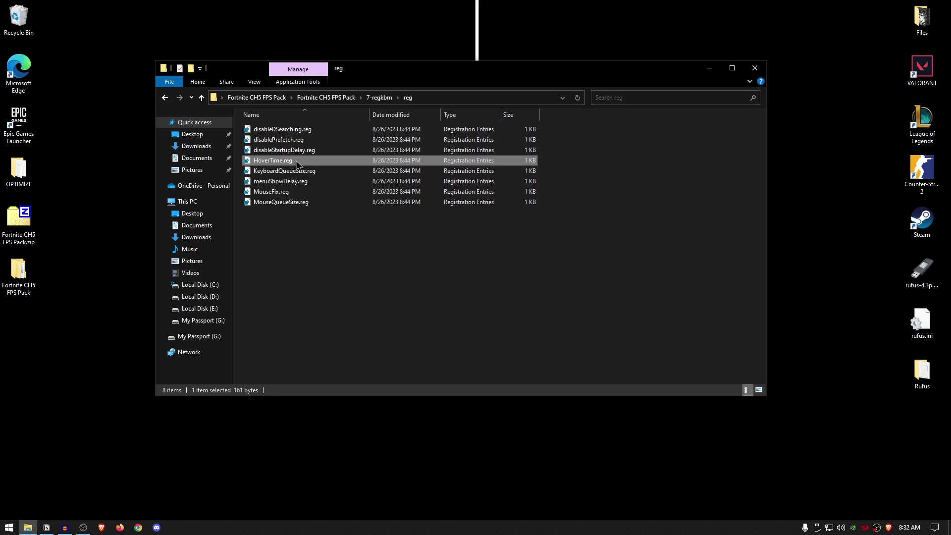
double_click(296, 162)
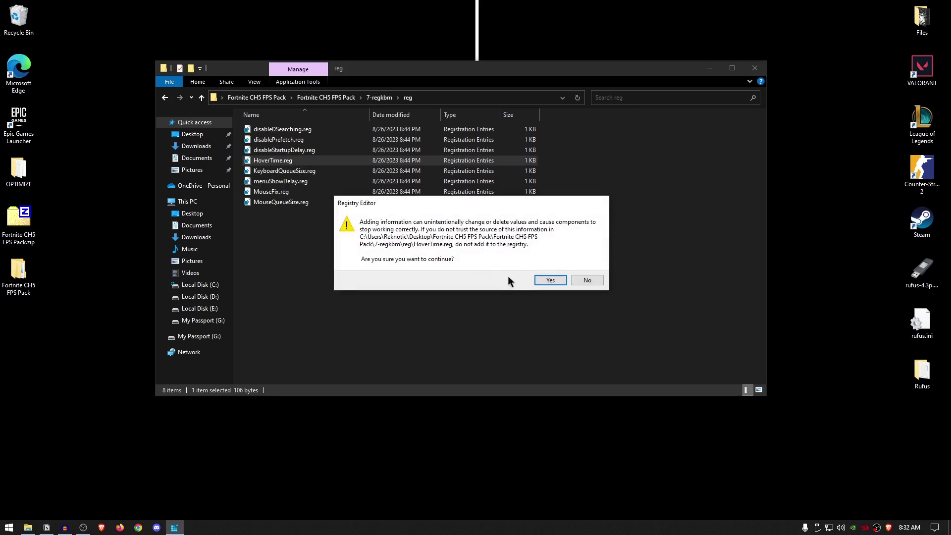
click(549, 279)
double_click(297, 171)
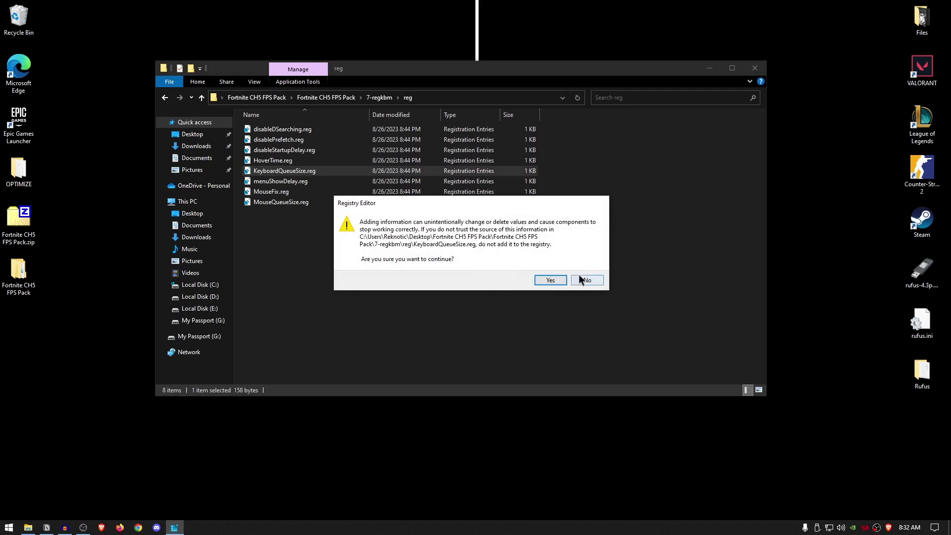
click(548, 279)
click(587, 277)
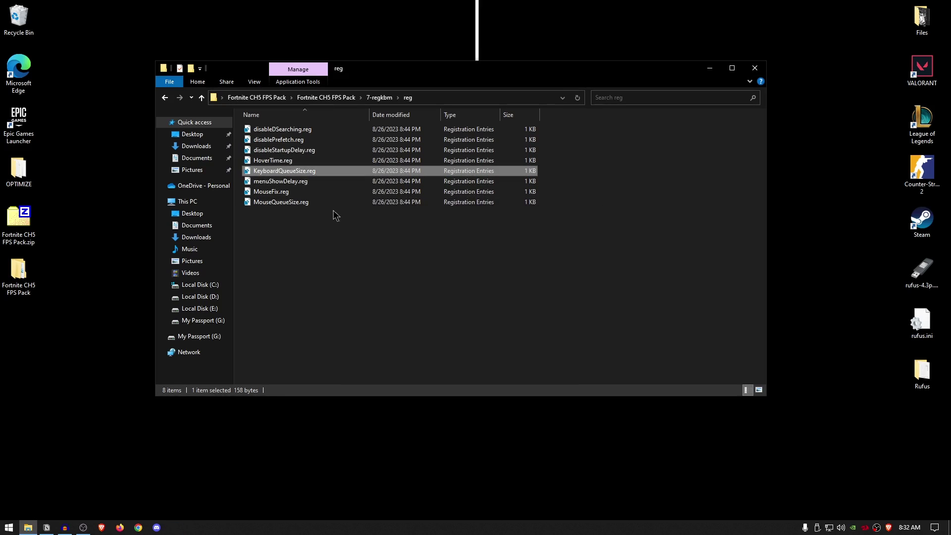
- Merge MouseQueueSize.reg and menuShowDelay.reg into the registry
double_click(288, 202)
click(548, 279)
double_click(290, 182)
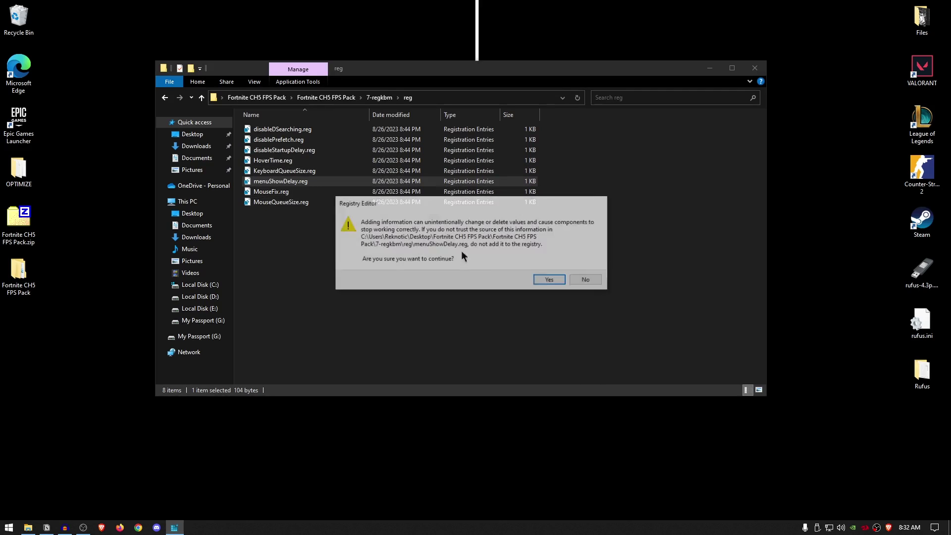
click(550, 280)
click(585, 270)
- Merge MouseFix.reg into the registry
click(284, 193)
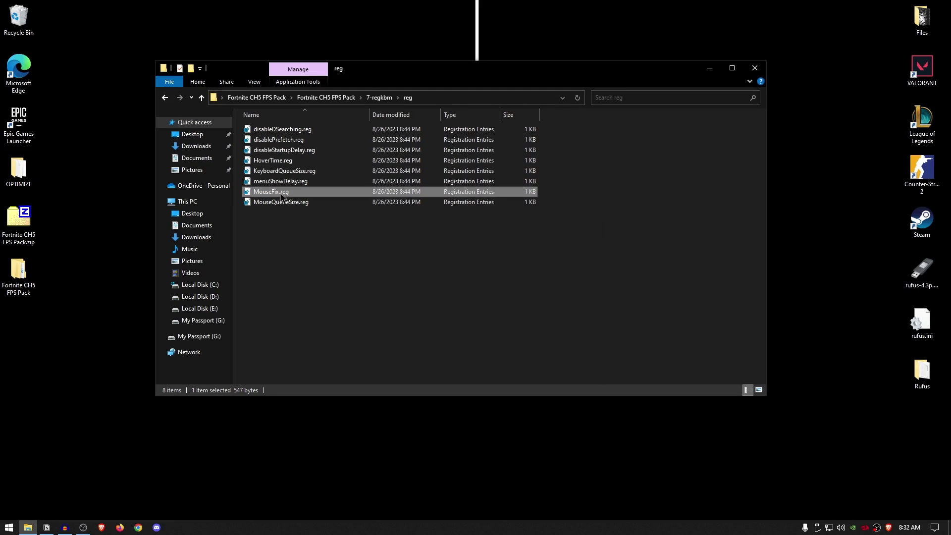
double_click(280, 193)
click(548, 278)
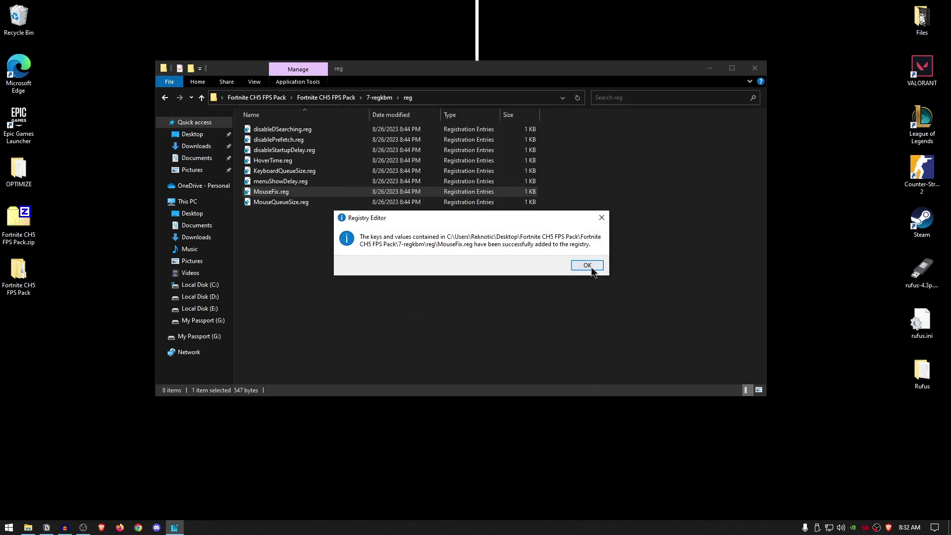
click(586, 270)
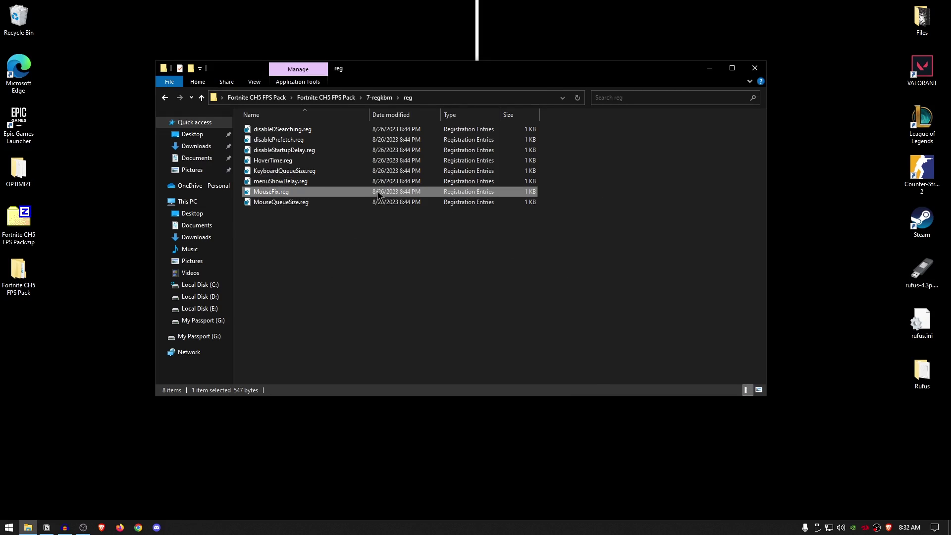
- Run UnparkCpu.exe as administrator from the Unpark-CPU-App folder of the Fortnite CH5 FPS Pack
click(326, 98)
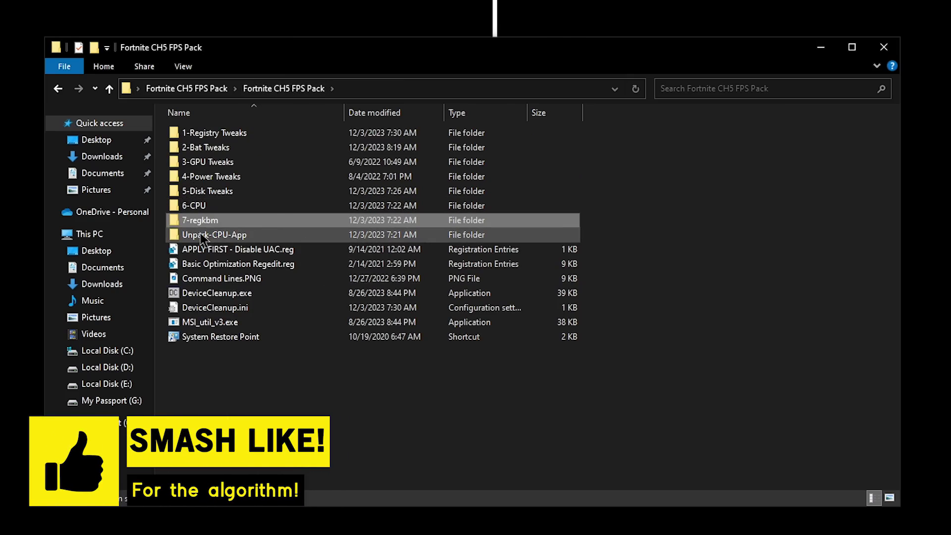
double_click(218, 235)
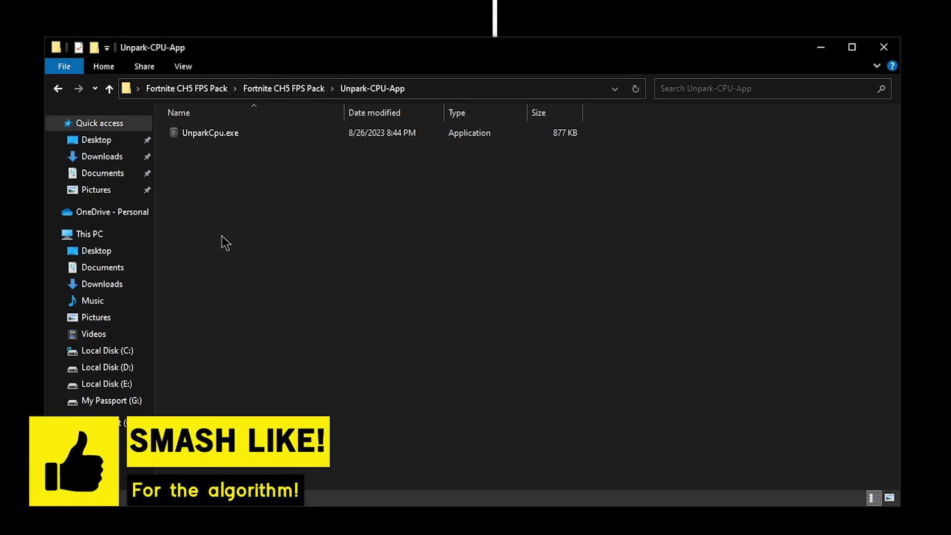
click(200, 134)
right_click(201, 134)
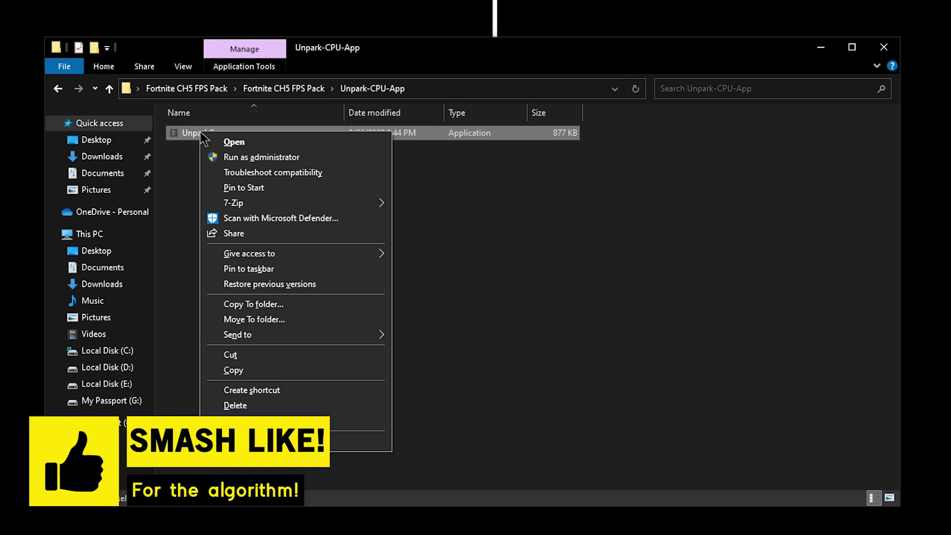
click(299, 157)
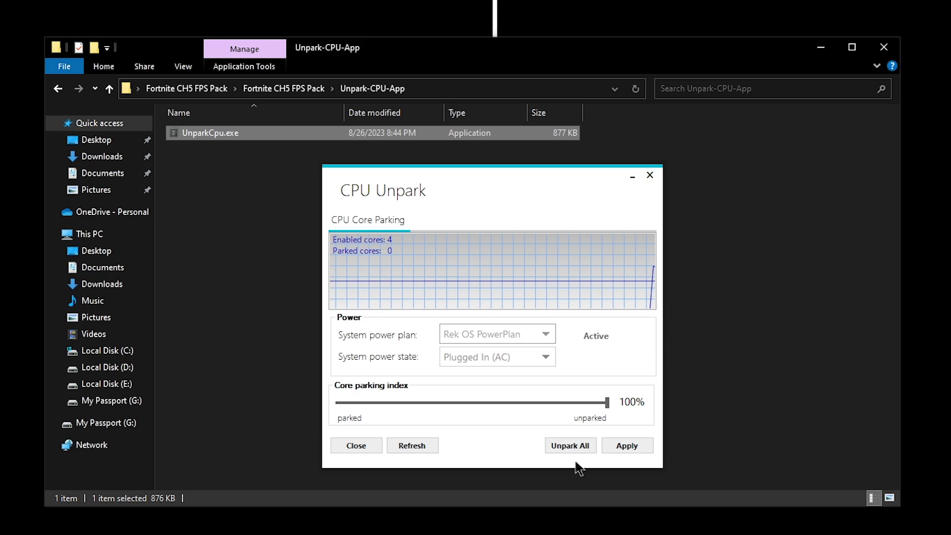
- Unpark all CPU cores, apply the core parking settings and close CPU Unpark
click(570, 446)
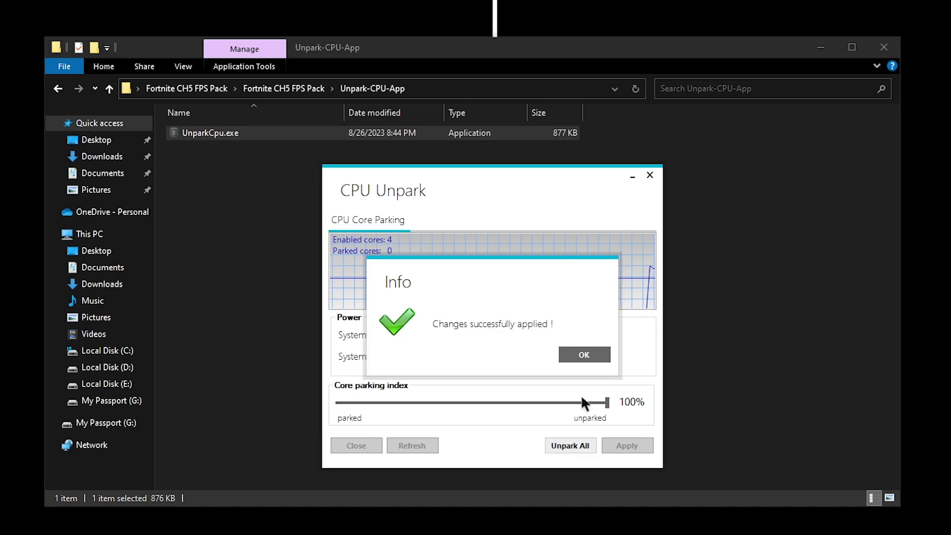
click(594, 355)
click(627, 446)
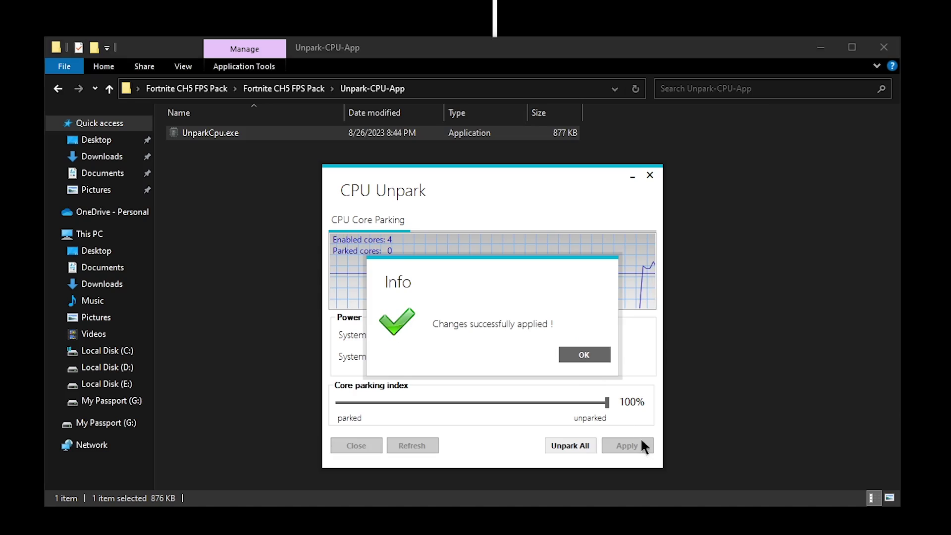
click(585, 353)
click(649, 176)
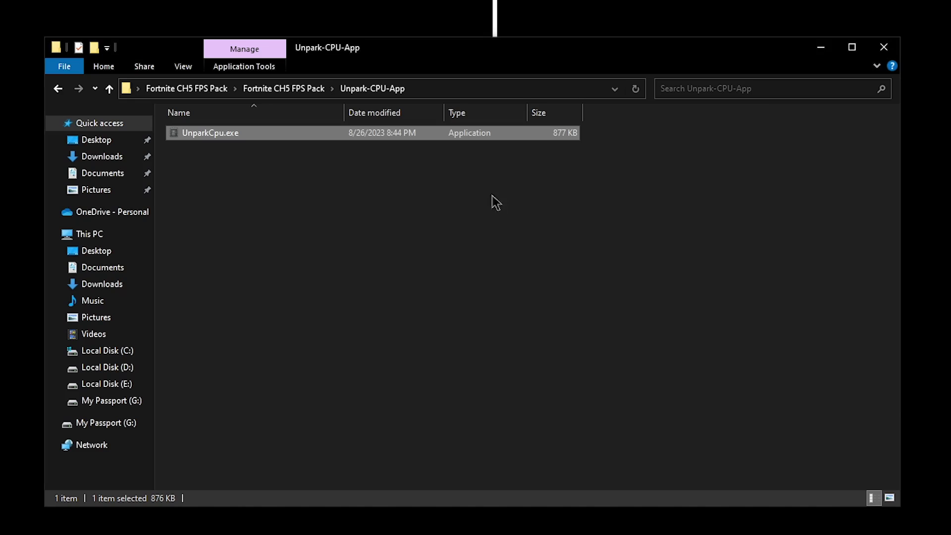
- Run DeviceCleanup.exe as administrator from the main pack folder, remove all non-present devices and close the tool
click(294, 90)
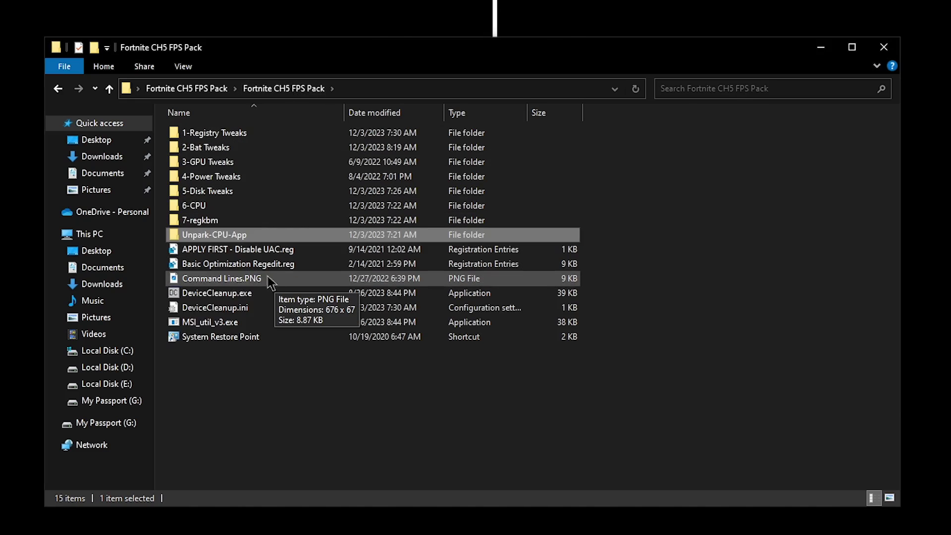
right_click(246, 300)
click(280, 322)
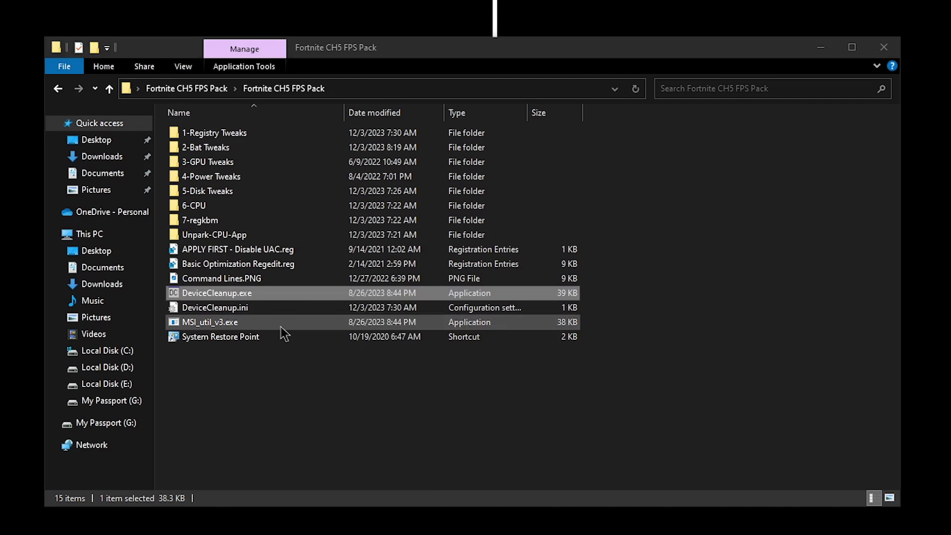
click(388, 217)
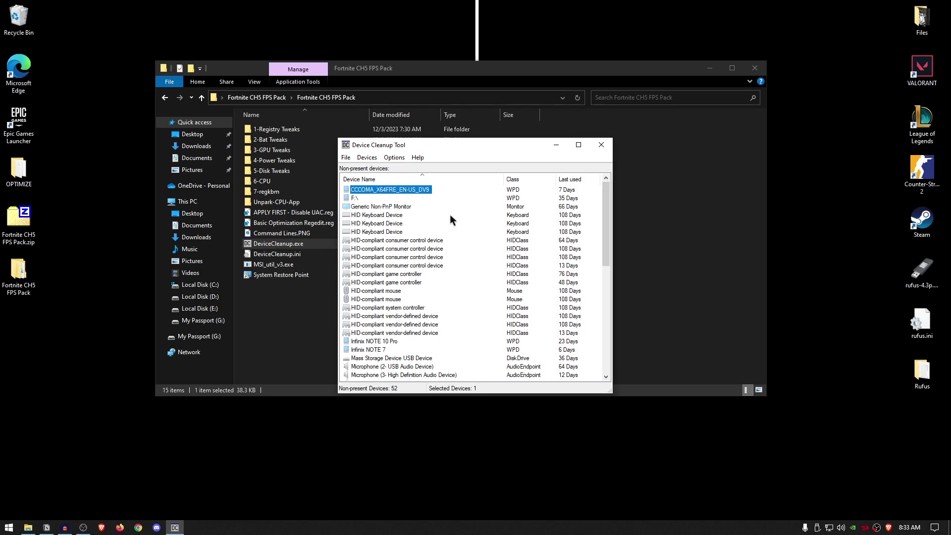
key(ctrl+a)
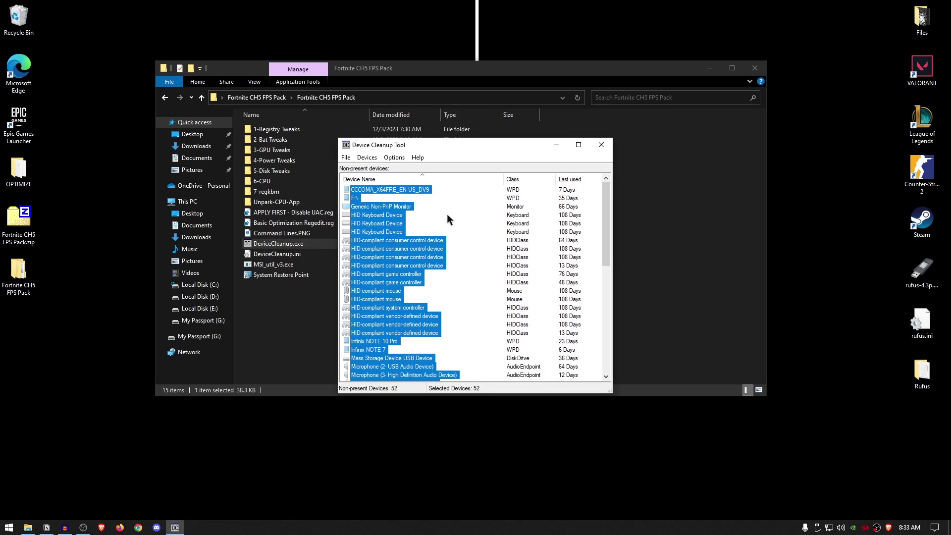
key(Delete)
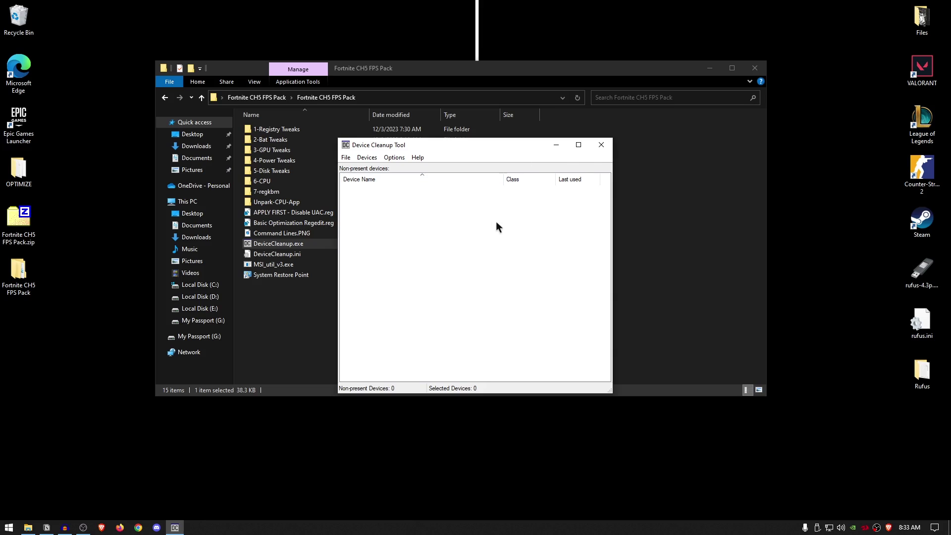
click(601, 145)
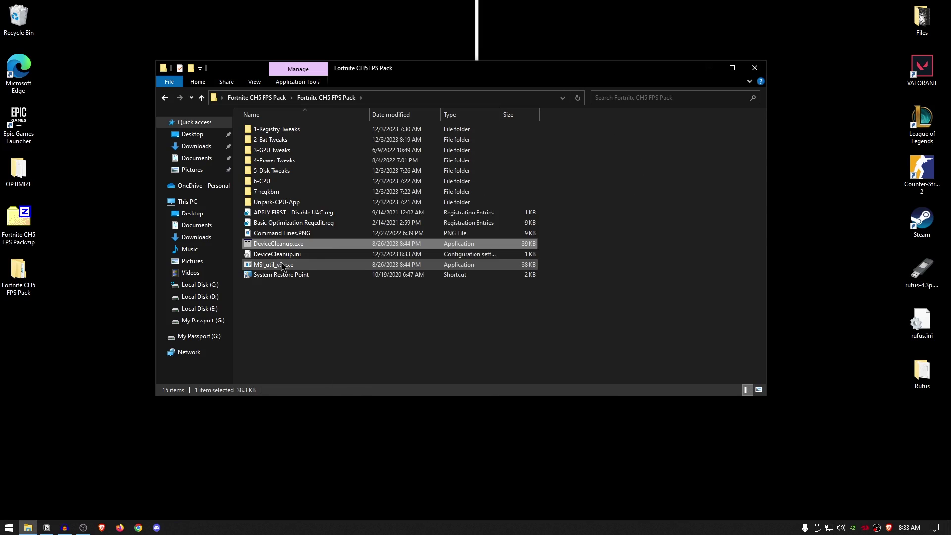
- Run MSI_util_v3.exe as administrator, check the interrupt priority options of the NVIDIA GeForce GTX 750 Ti and close the utility
right_click(289, 268)
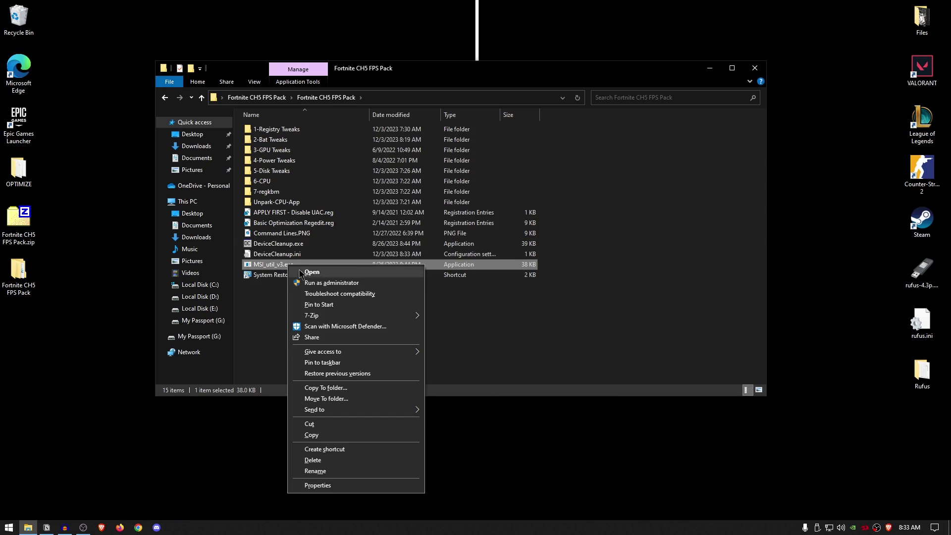
click(331, 283)
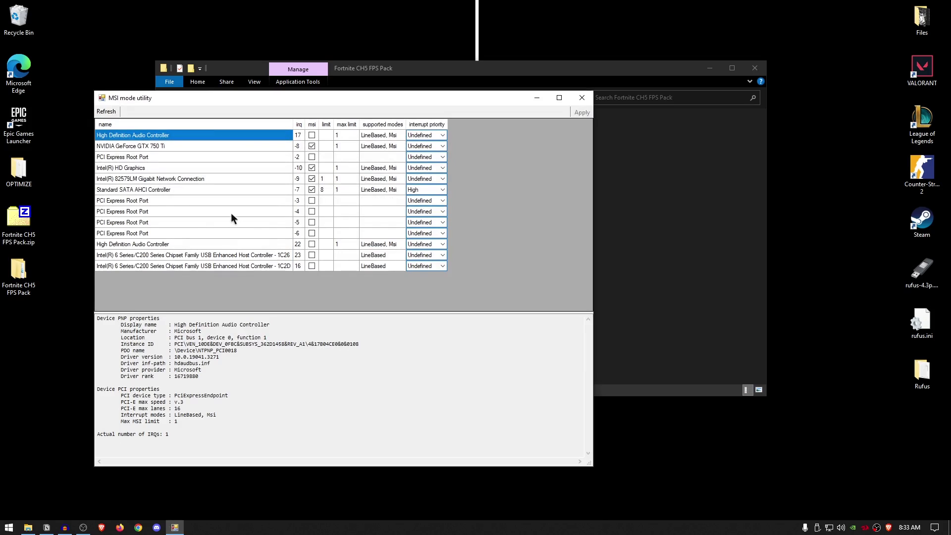
click(148, 145)
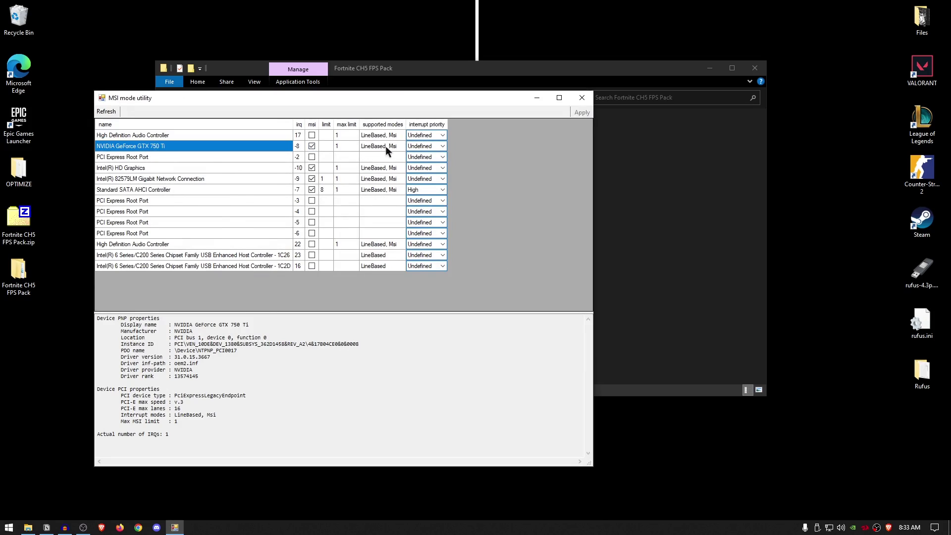
click(443, 144)
click(491, 154)
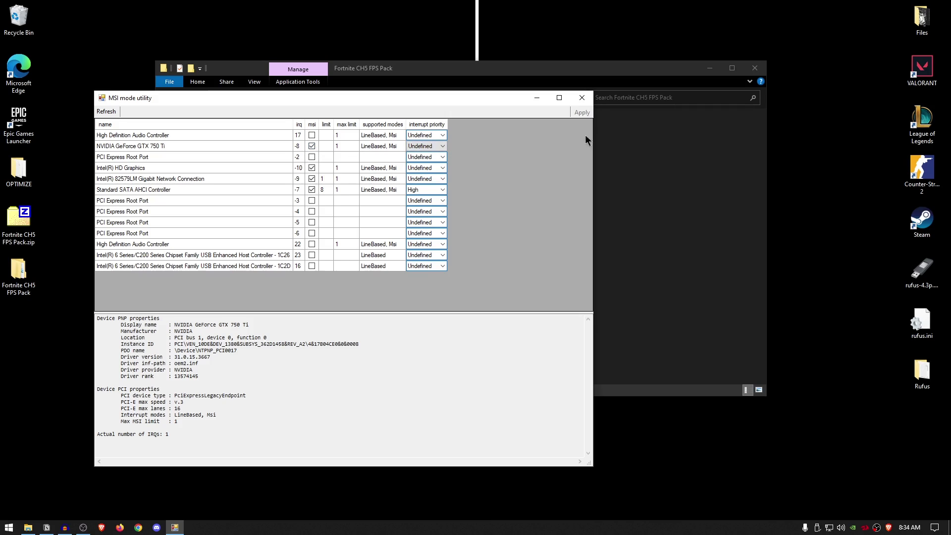
click(582, 98)
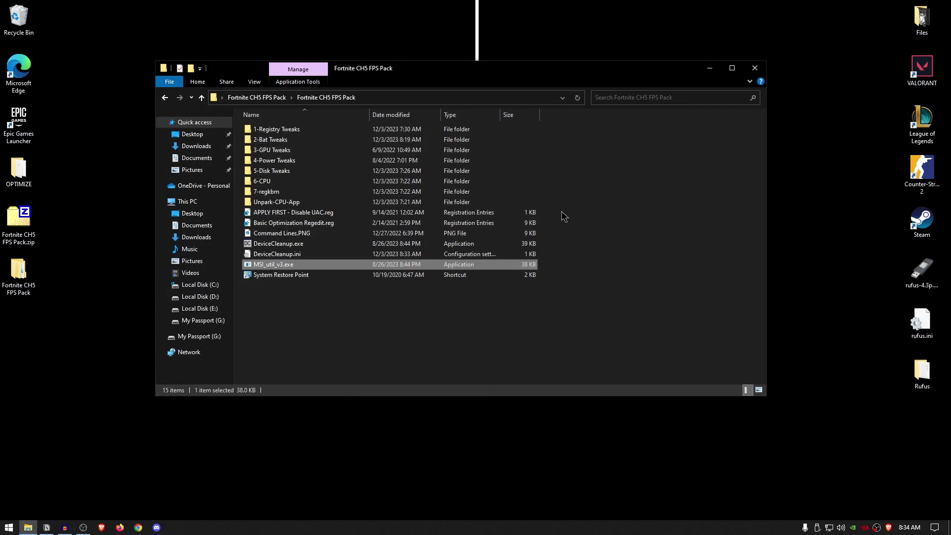
- Open the Command Lines.PNG image from the Fortnite CH5 FPS Pack folder
double_click(279, 234)
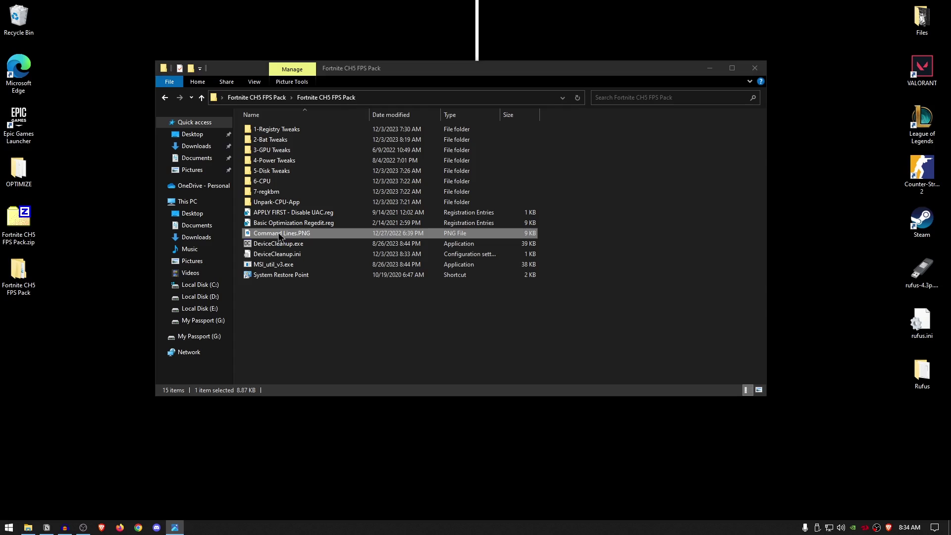